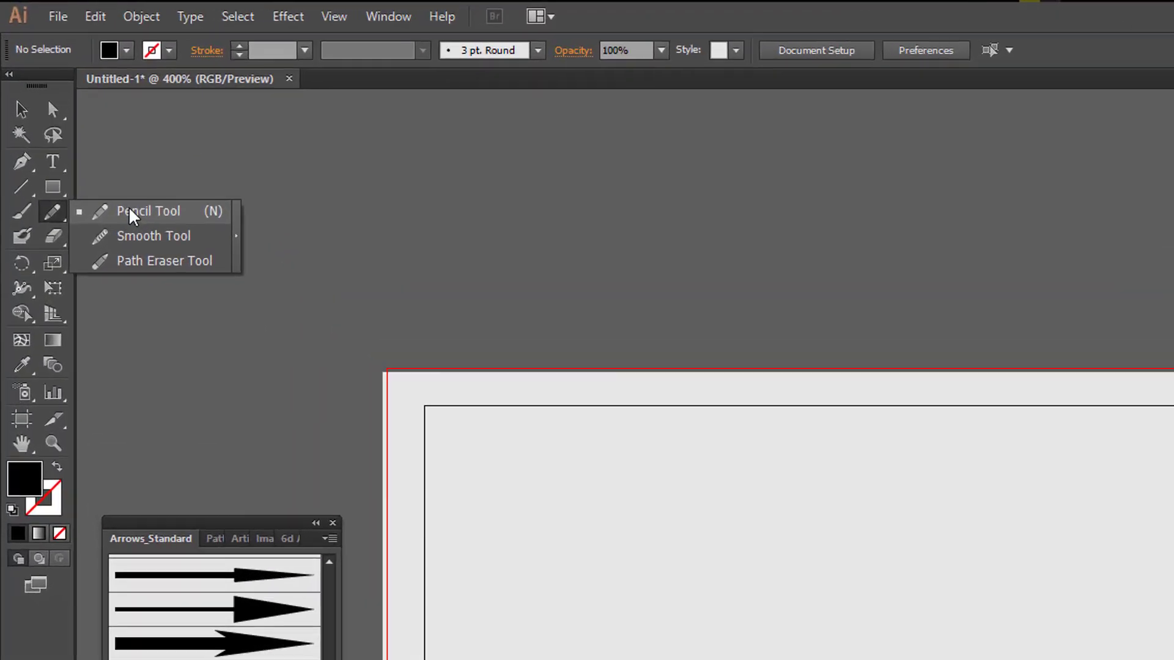
- Choose the Pencil Tool (N) from the toolbar's Pencil flyout
left_click(79, 131)
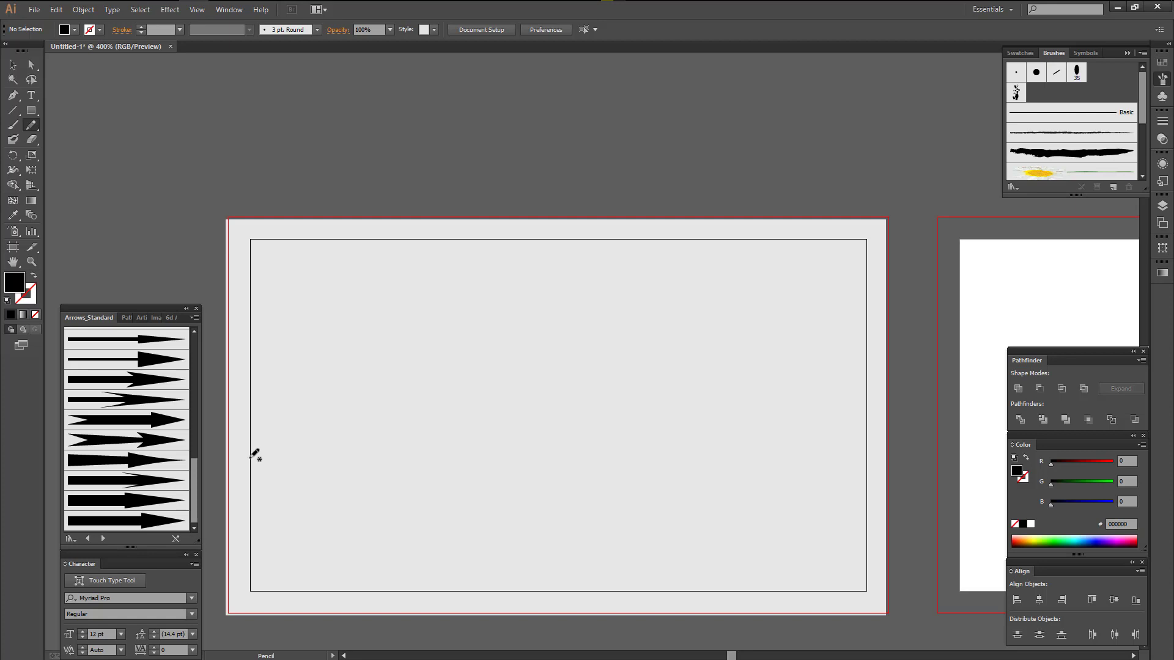
- Pencil a closed wavy hill shape along the artboard bottom and fill it solid black
mouse_move(228, 487)
left_mouse_down()
mouse_move(432, 464)
mouse_move(889, 458)
left_mouse_up()
mouse_move(856, 613)
left_mouse_down()
mouse_move(241, 608)
mouse_move(227, 487)
left_mouse_up()
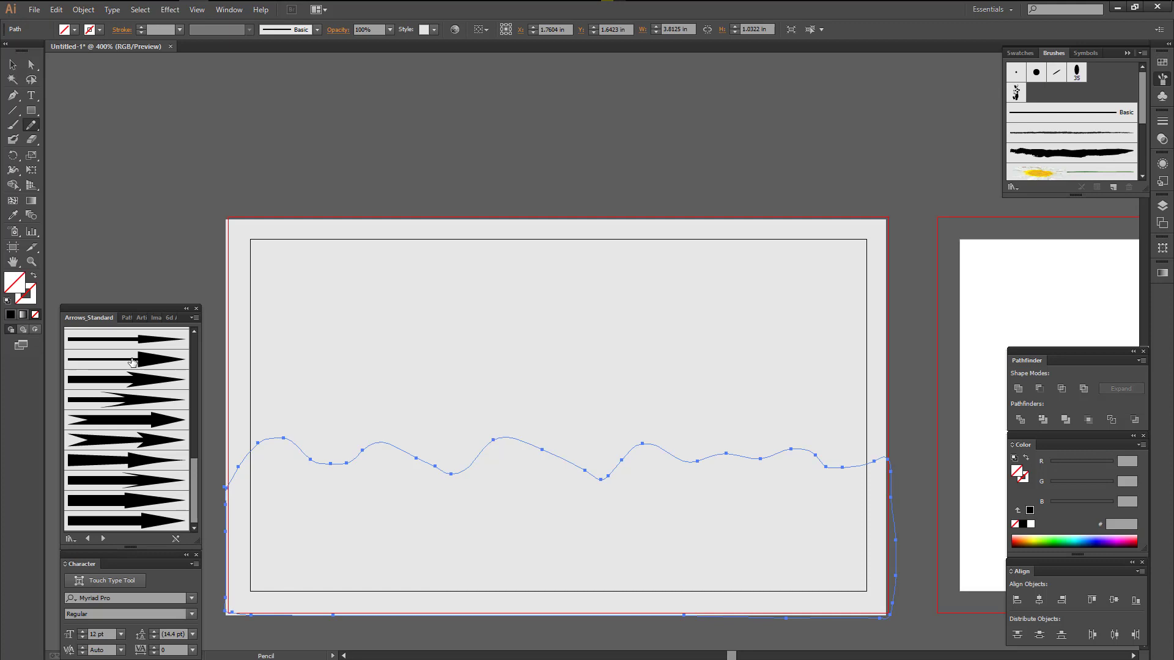
left_click(10, 316)
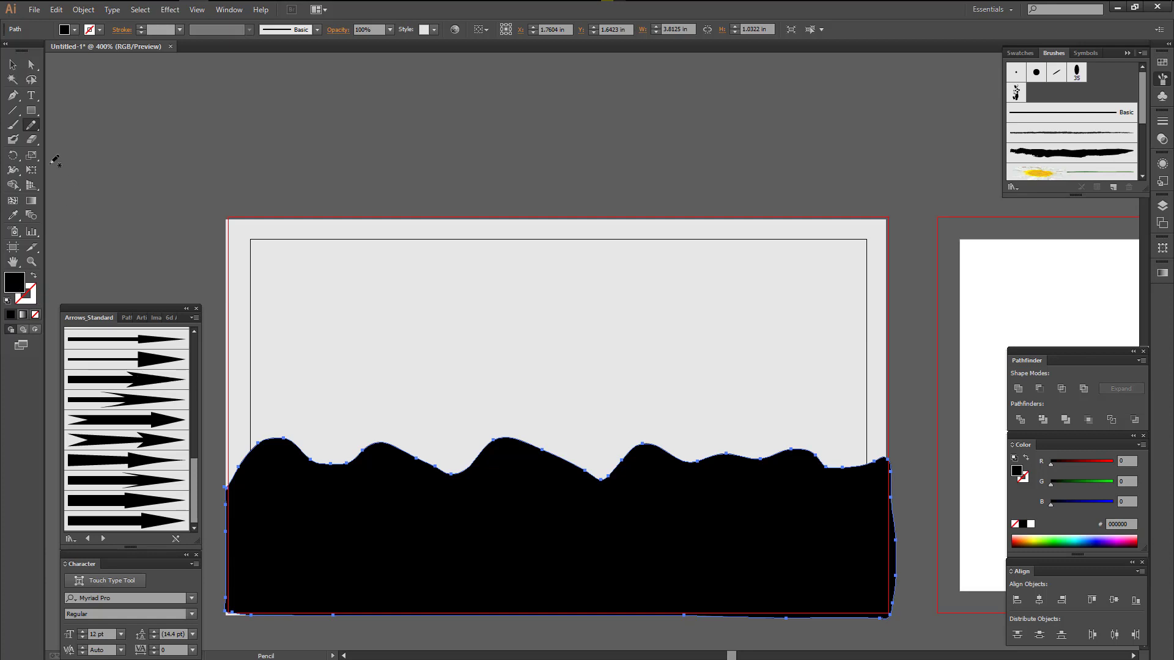
left_click(33, 299)
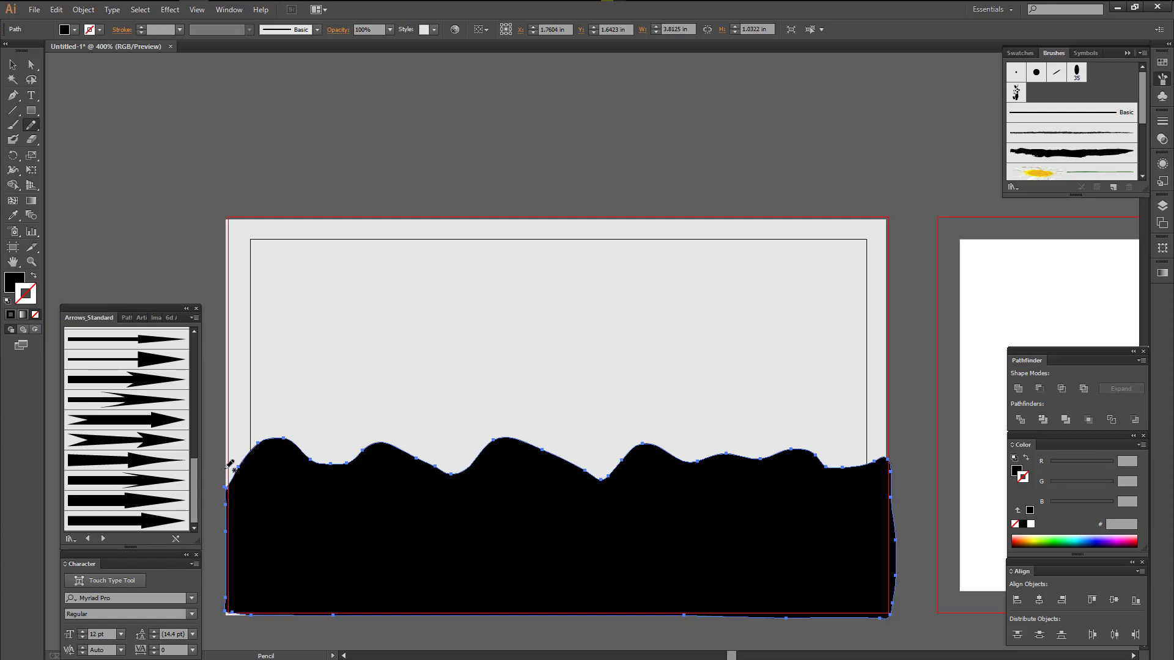
- Pencil a wavy line above the hills with a thin black stroke, then reselect it
mouse_move(228, 466)
left_mouse_down()
mouse_move(447, 452)
mouse_move(494, 426)
mouse_move(566, 446)
mouse_move(659, 430)
mouse_move(870, 453)
mouse_move(892, 441)
left_mouse_up()
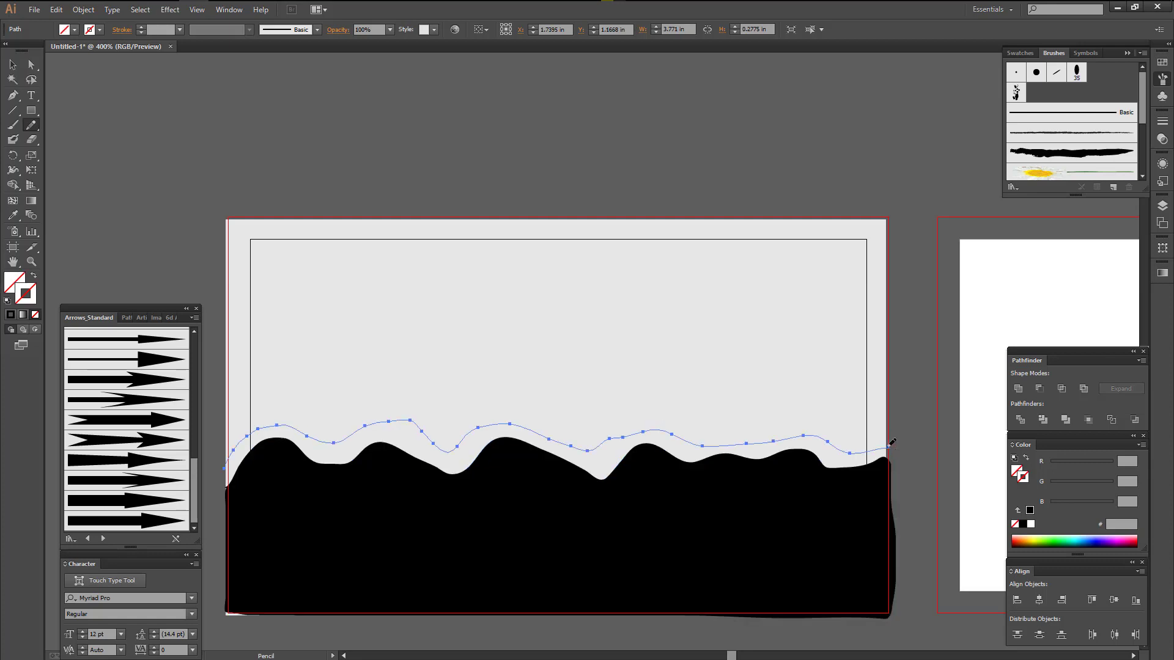
left_click(10, 314)
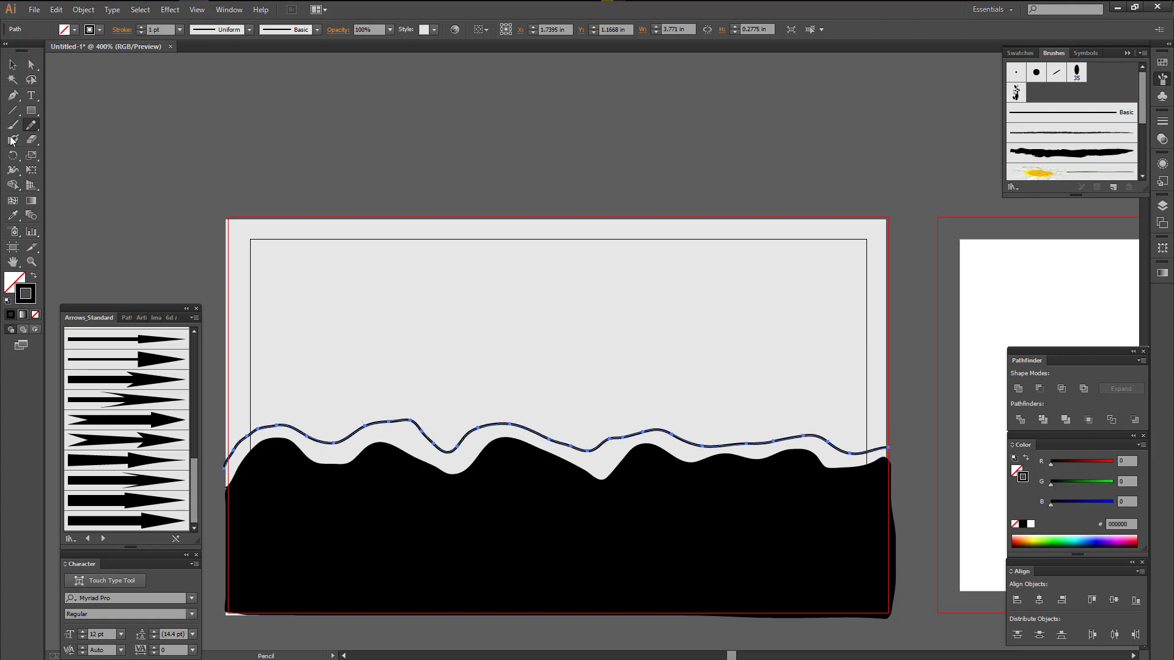
left_click(12, 65)
left_click(330, 275)
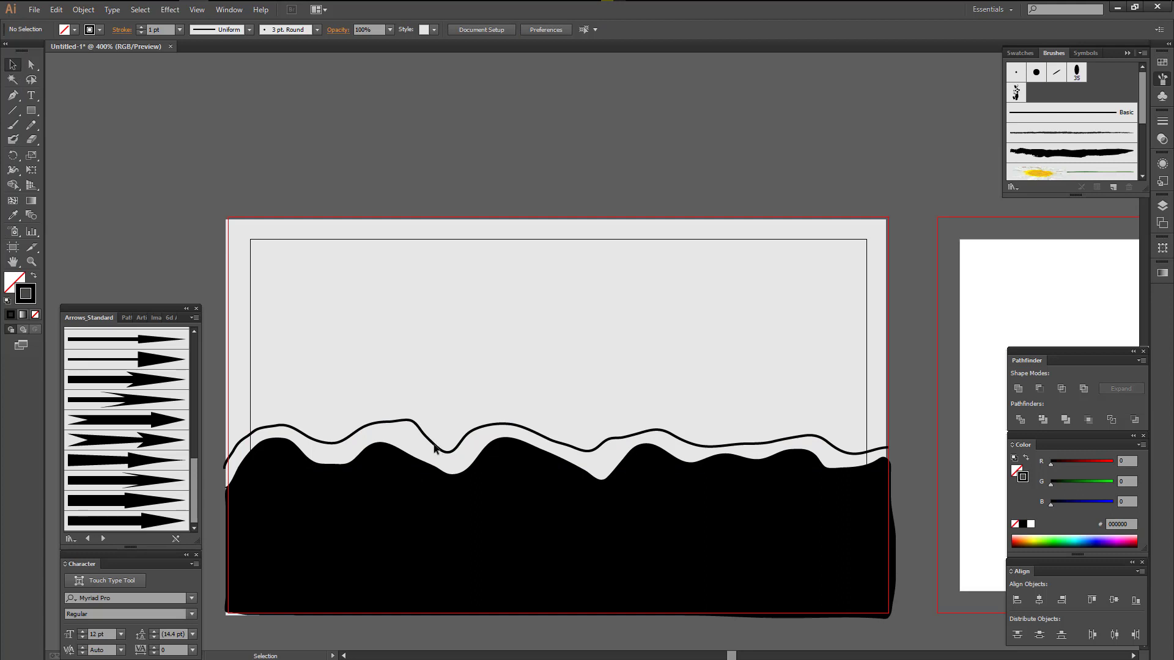
left_click(434, 448)
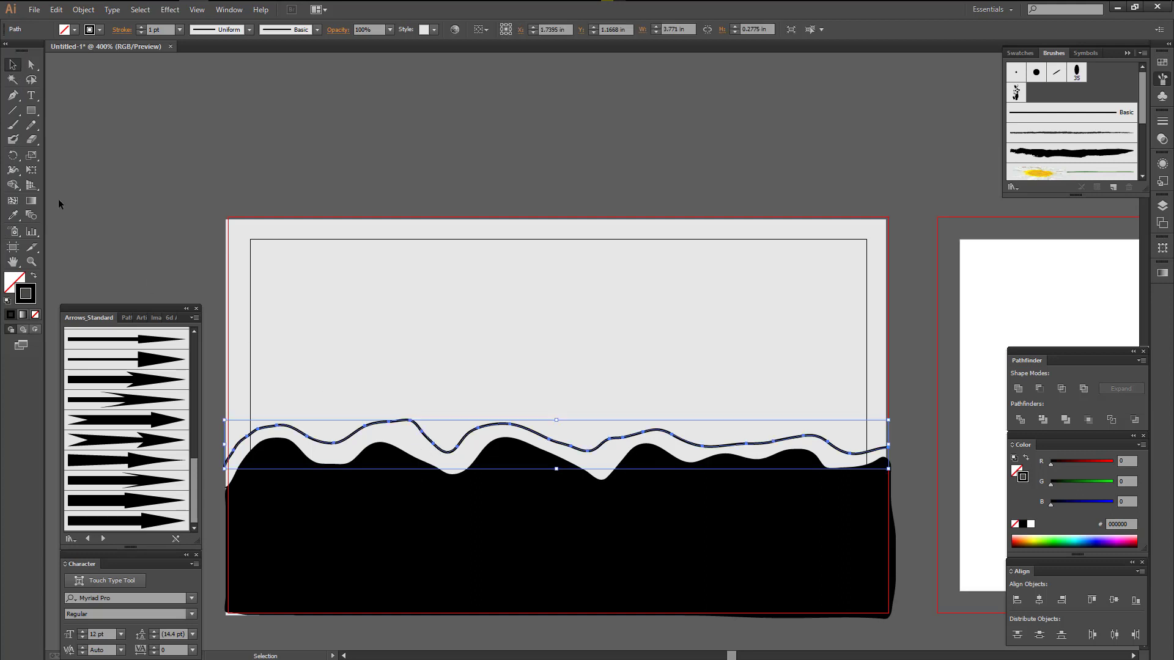
left_click(31, 125)
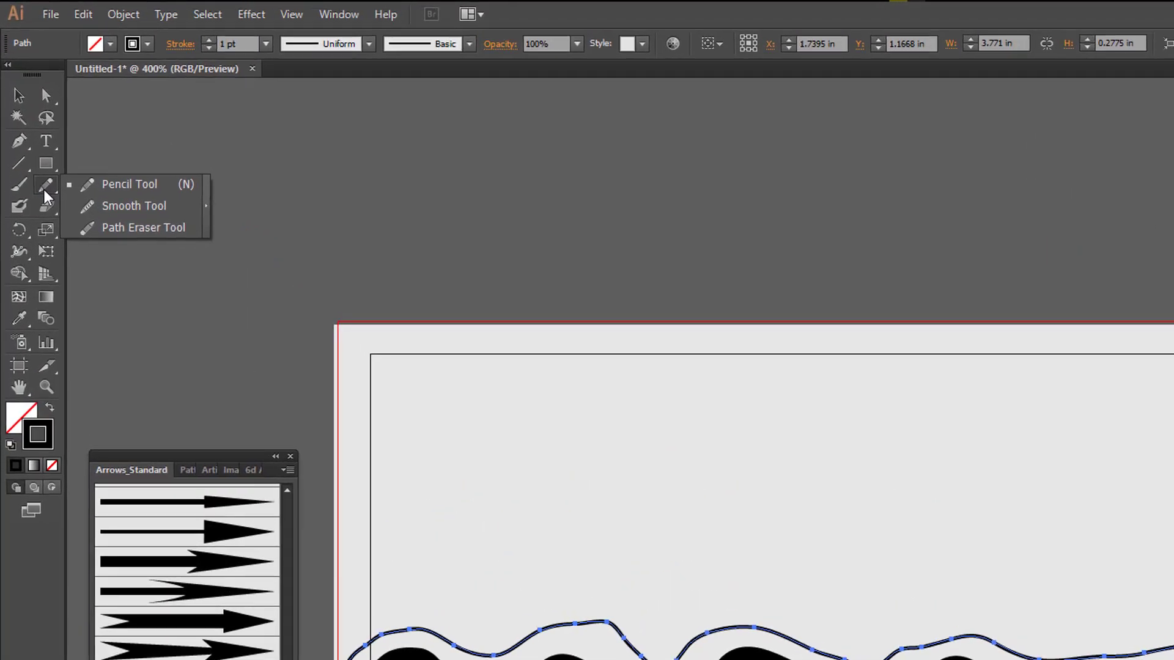
- Smooth the wavy line from left to right end with the Smooth Tool
left_click(139, 204)
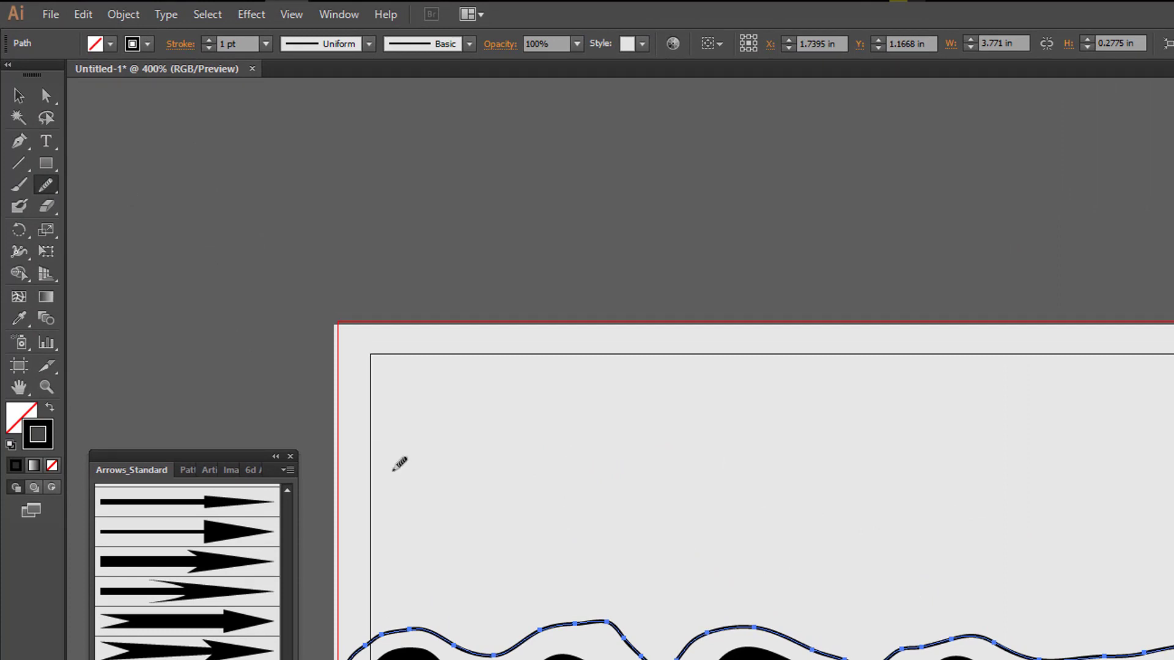
mouse_move(358, 656)
left_mouse_down()
mouse_move(586, 614)
mouse_move(673, 646)
left_mouse_up()
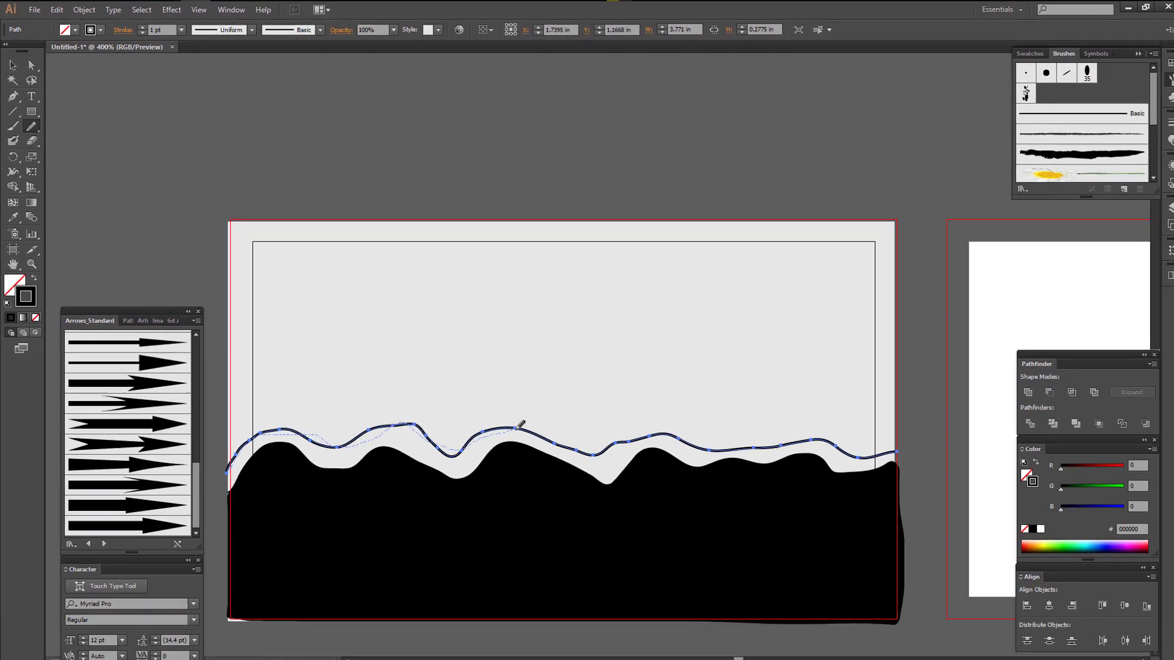
mouse_move(635, 568)
left_mouse_down()
mouse_move(643, 431)
mouse_move(680, 428)
left_mouse_up()
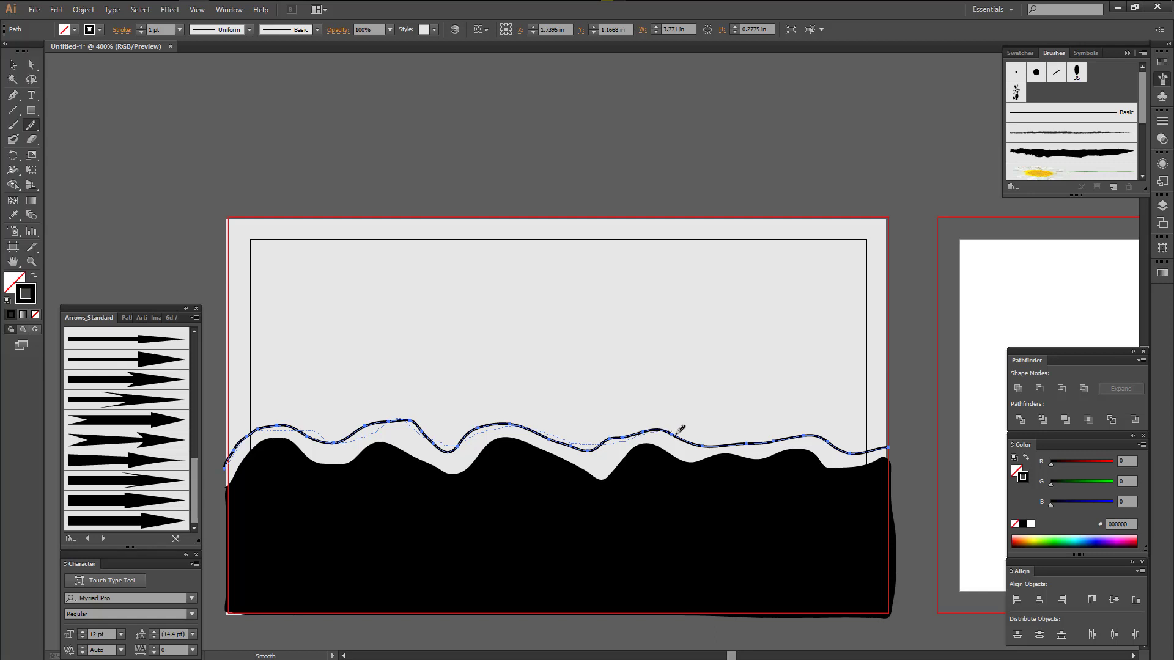
left_click_drag(836, 437, 899, 450)
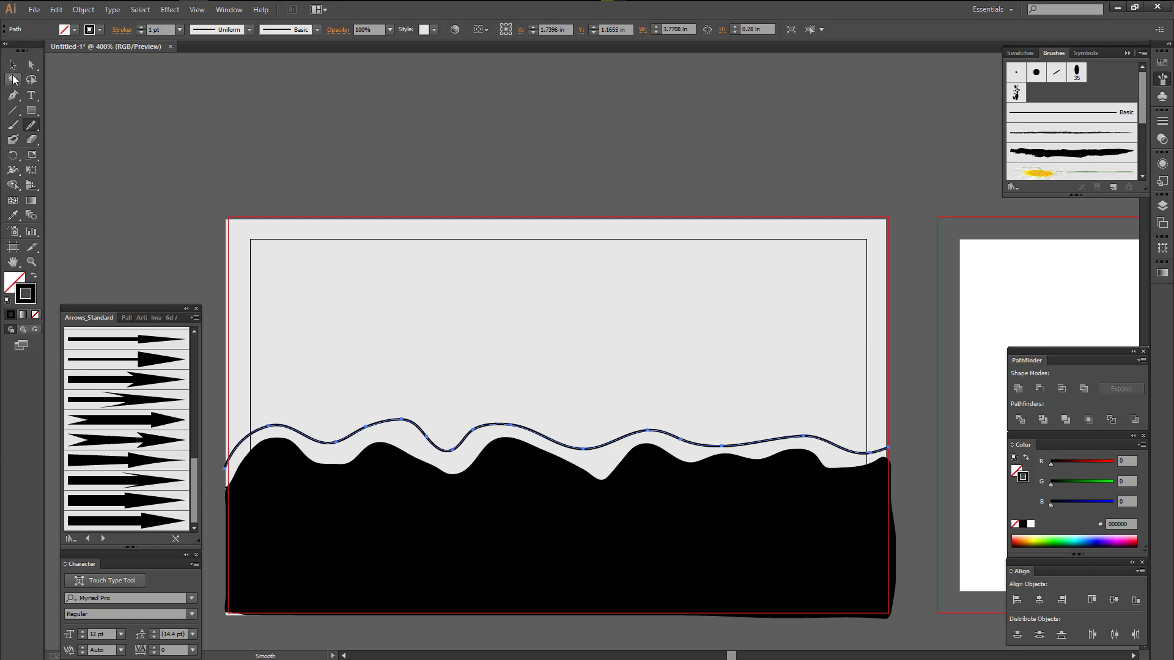
left_click(36, 129)
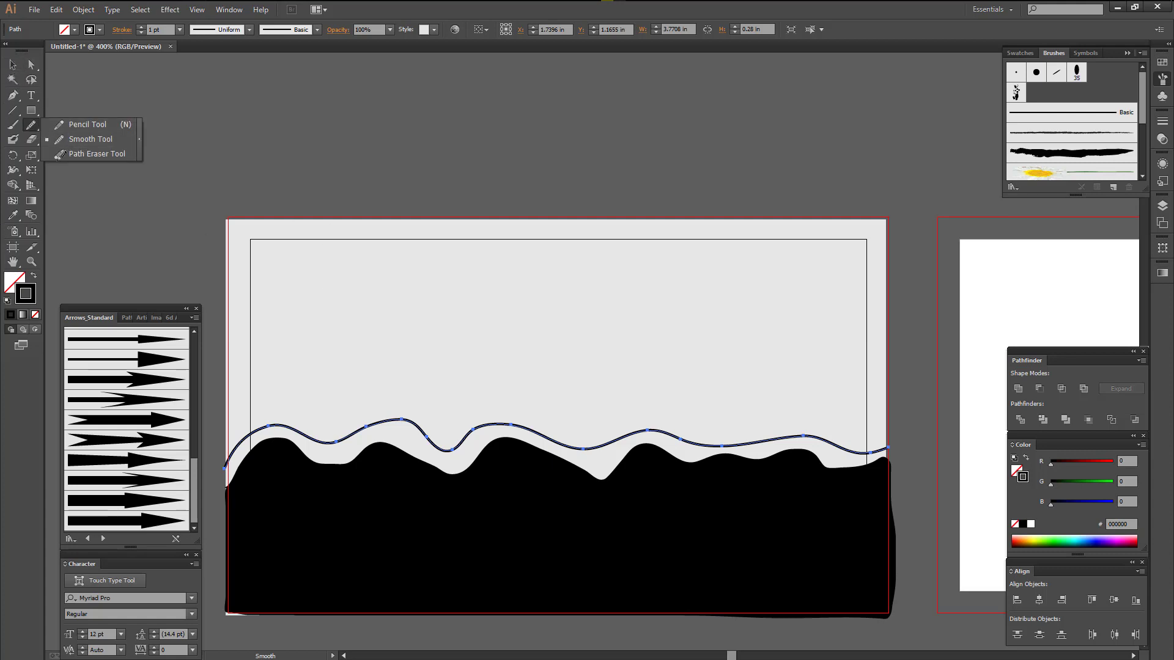
- Pencil a lower hill range and fill it dark grey, about 75% K in Grayscale
key("n")
mouse_move(230, 557)
left_mouse_down()
mouse_move(480, 541)
mouse_move(233, 607)
left_mouse_up()
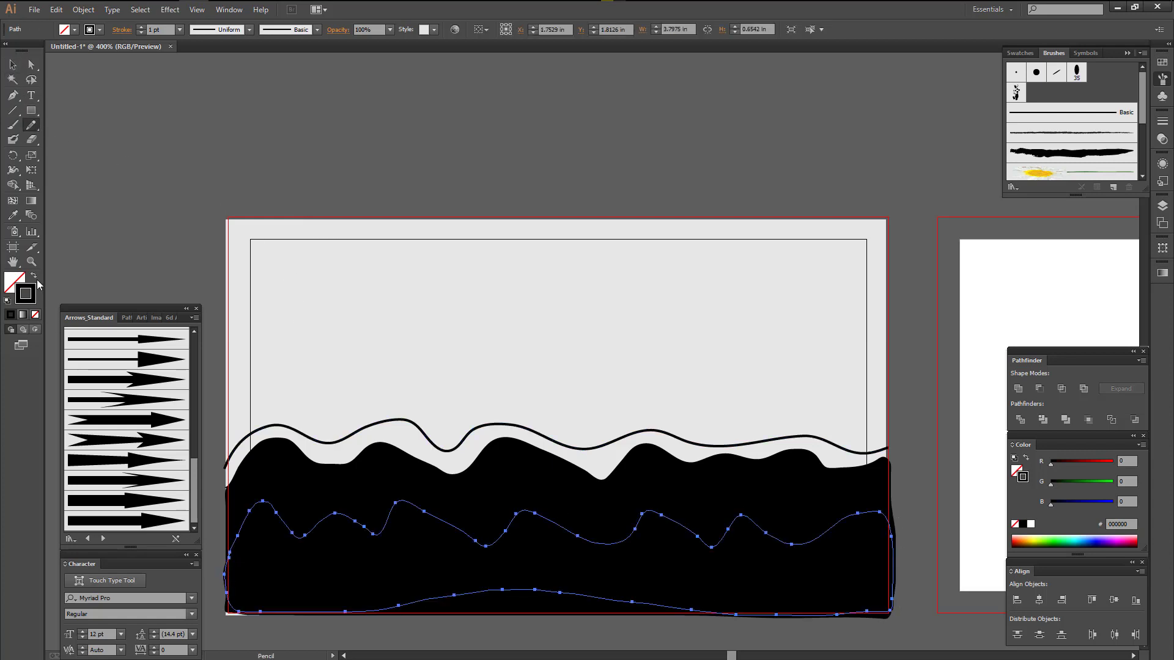
left_click(34, 276)
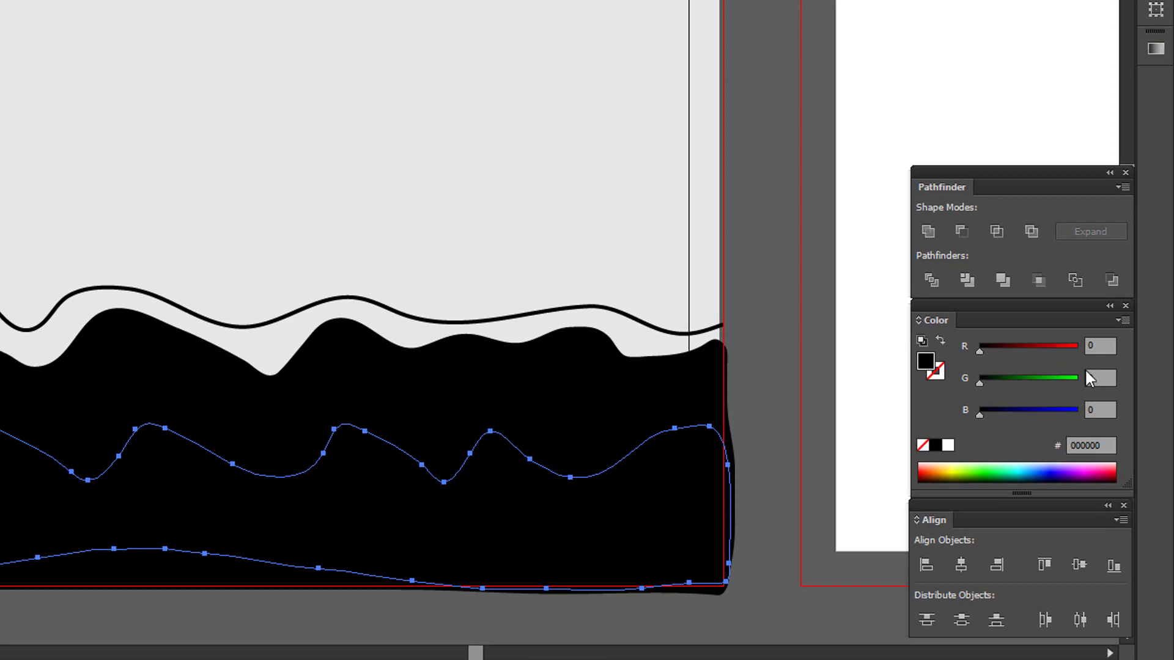
left_click(1124, 319)
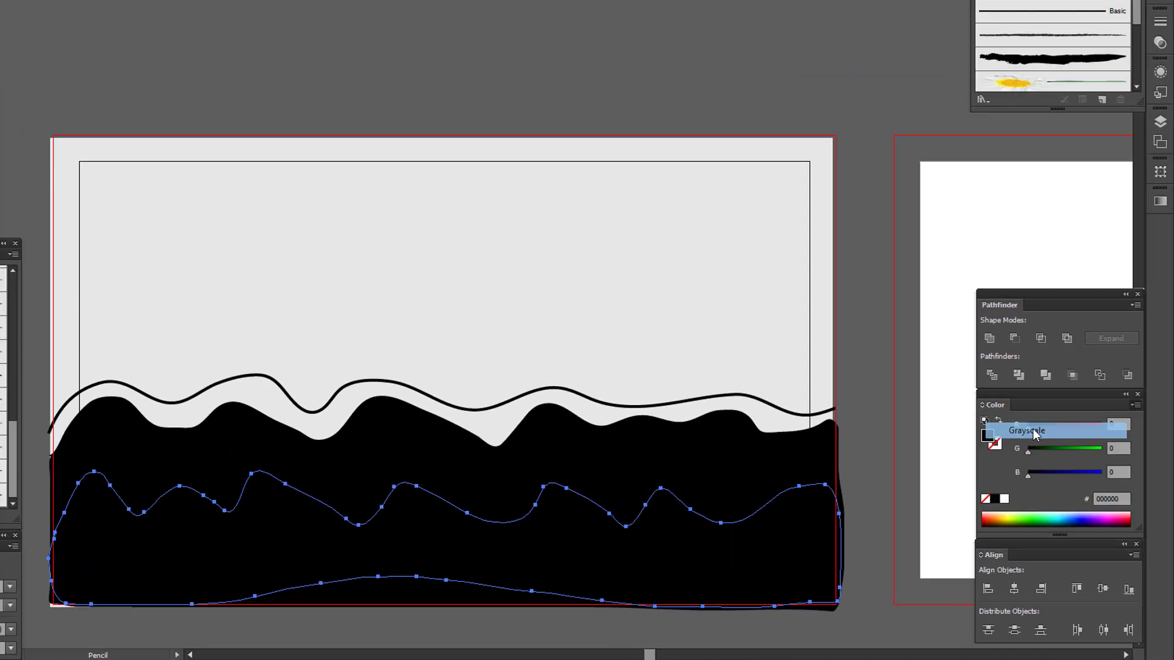
left_click(1033, 430)
left_click_drag(1080, 463, 1100, 465)
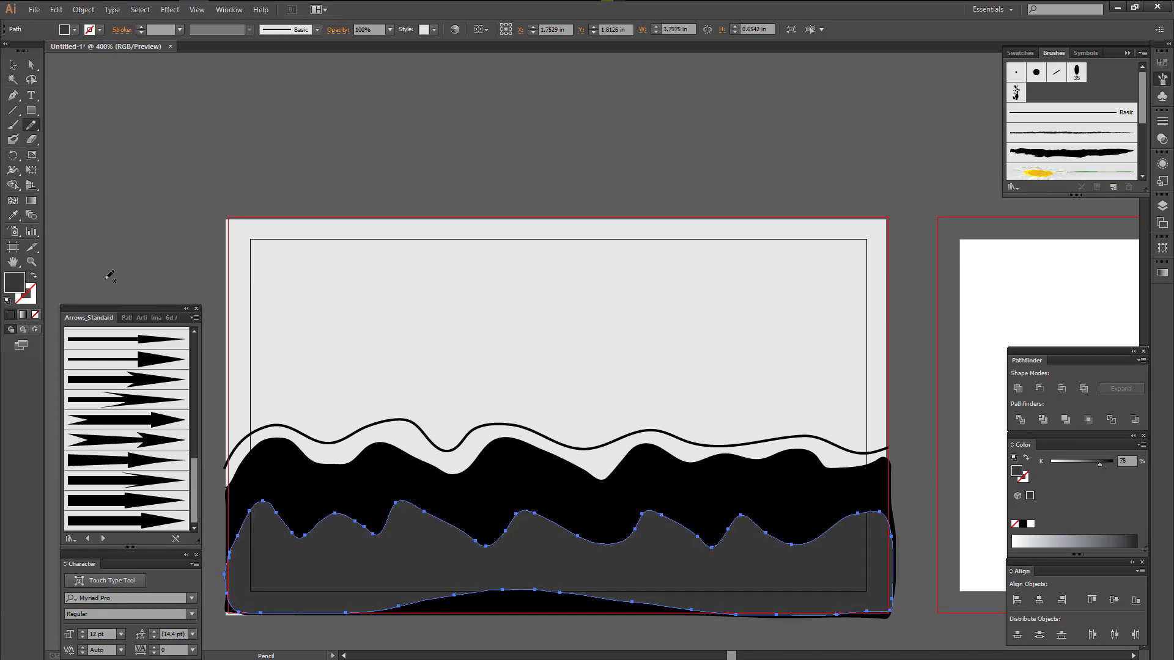
- Set Smooth Tool to 9% smoothness, fidelity 2, then smooth the grey hills' peaks
left_click_drag(31, 125, 67, 140)
double_click(32, 125)
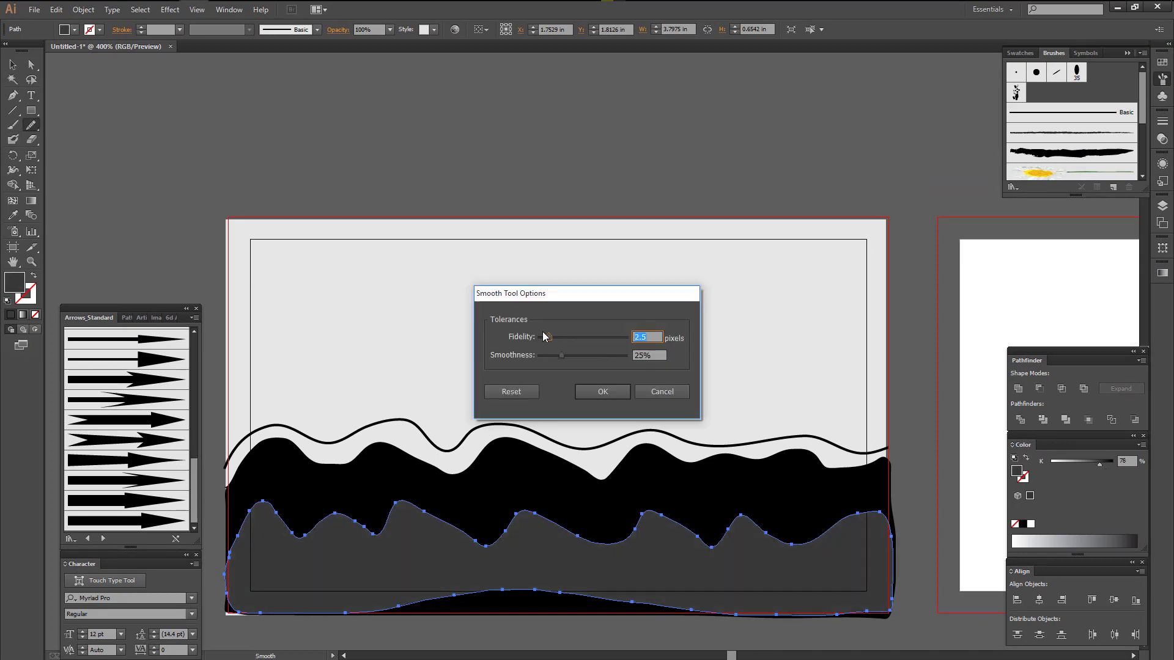
left_click_drag(552, 353, 545, 356)
left_click_drag(588, 298, 585, 337)
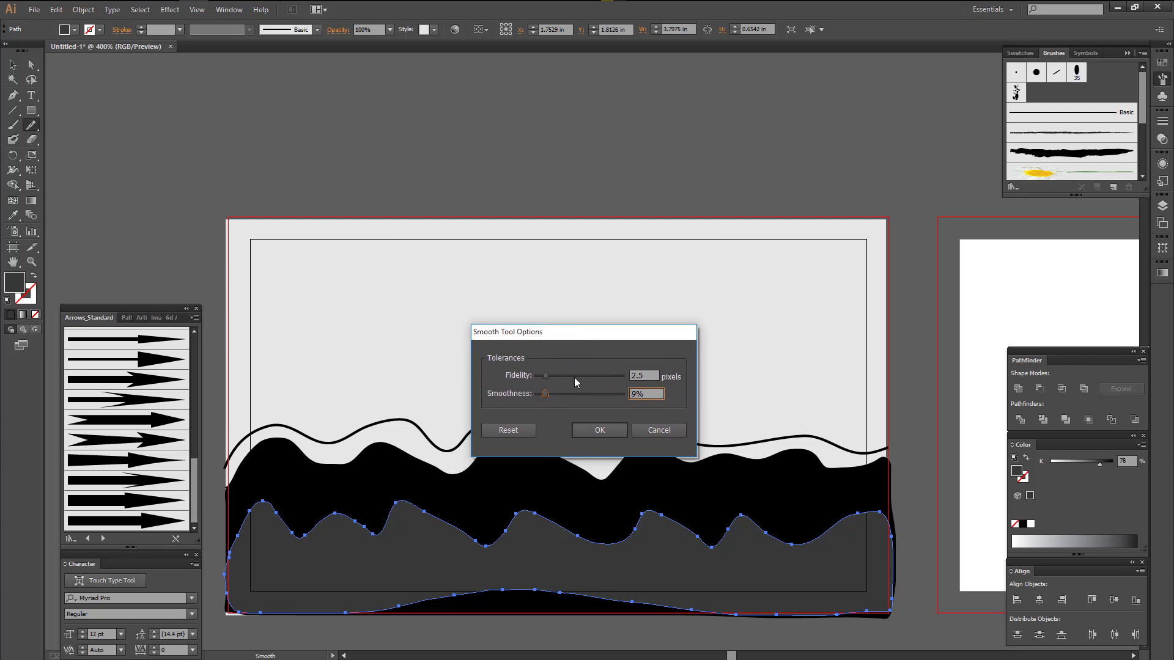
left_click_drag(544, 376, 541, 380)
left_click(543, 393)
left_click(620, 431)
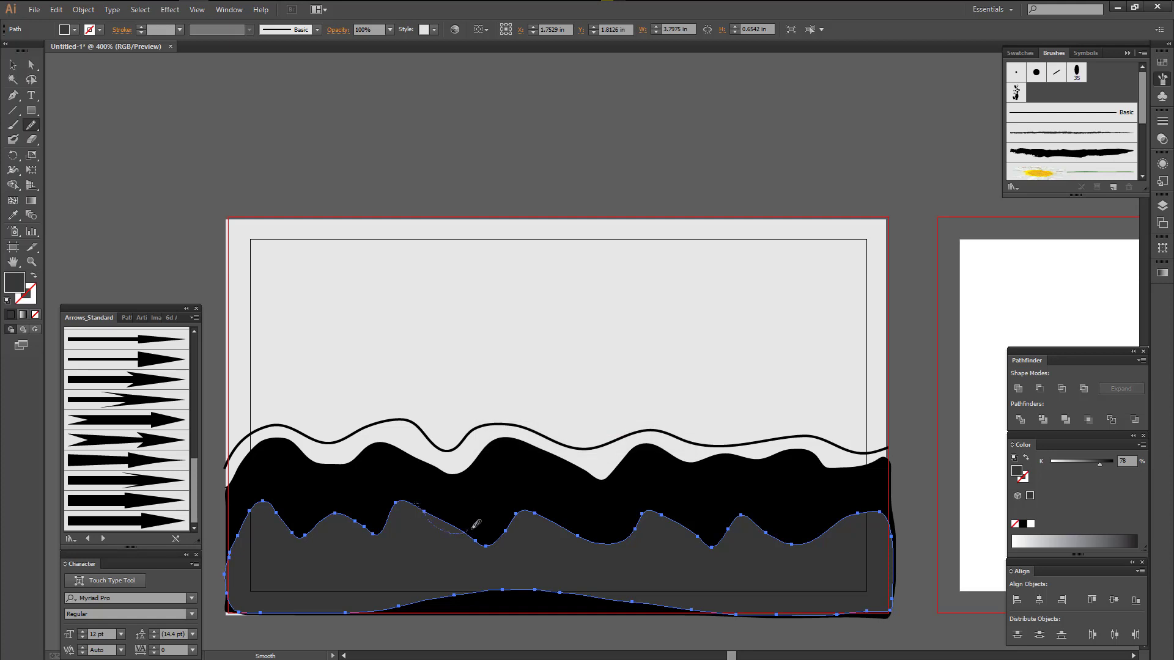
left_click_drag(476, 524, 486, 527)
left_click_drag(590, 535, 656, 537)
- Pencil another hill shape across the dark hills
left_click(515, 326, "ctrl")
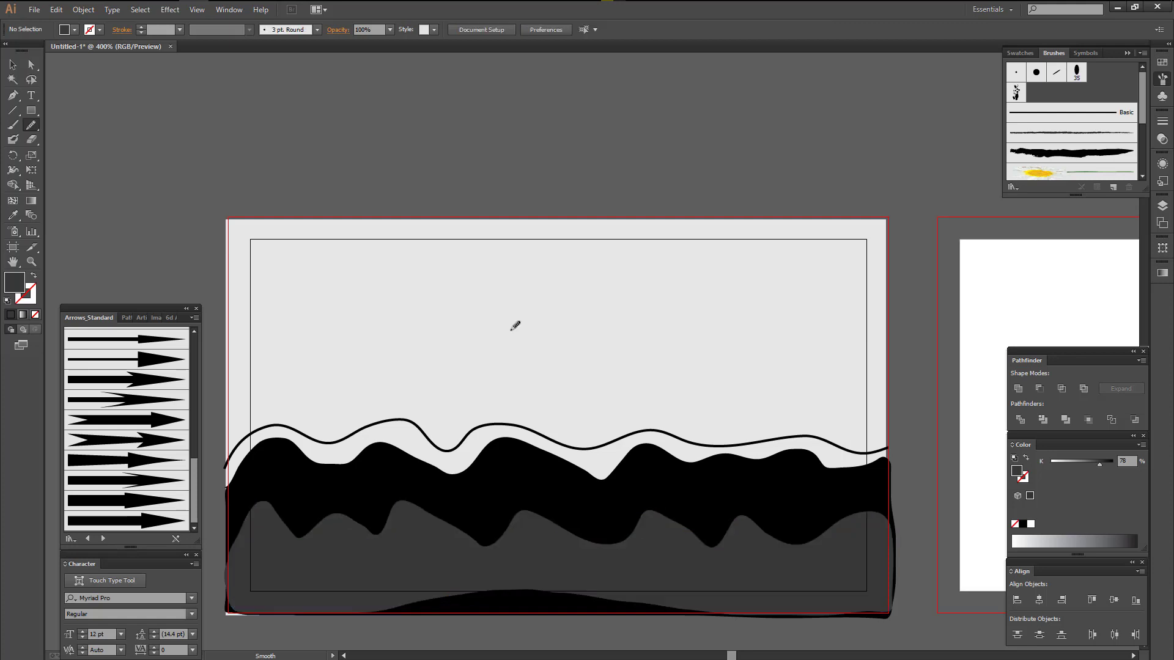
mouse_move(231, 488)
left_mouse_down()
mouse_move(860, 514)
mouse_move(872, 542)
mouse_move(896, 497)
left_mouse_up()
left_click_drag(227, 549, 235, 489)
- Lighten the black back hills to charcoal grey and bring the grey hills to the front
key("v")
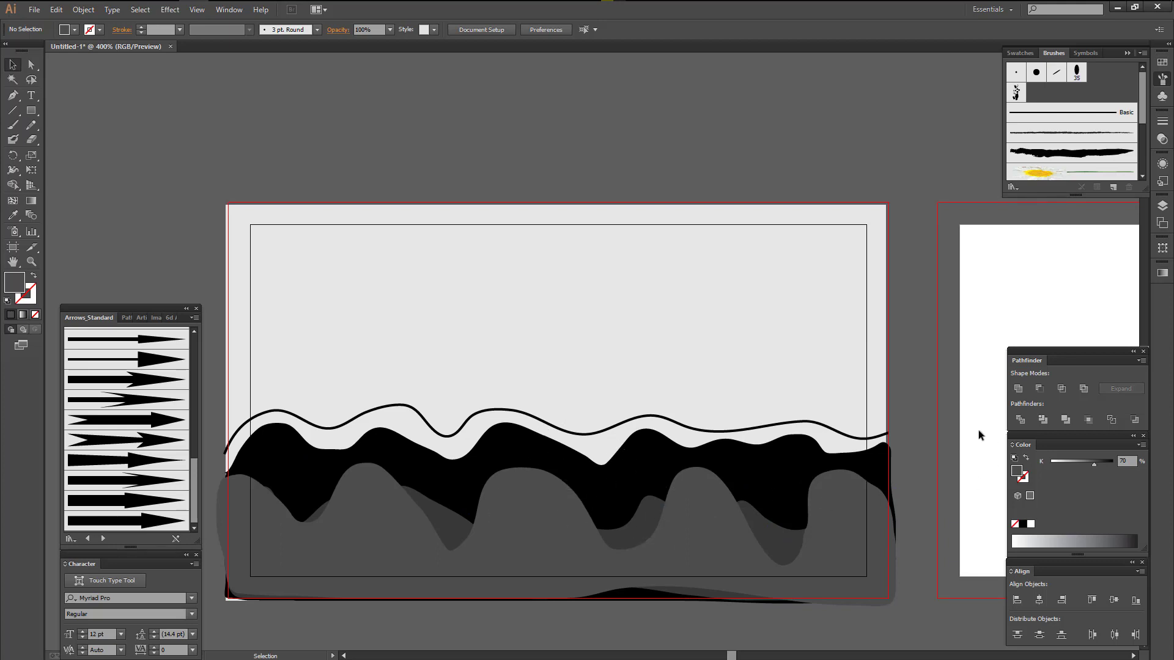
left_click(736, 455)
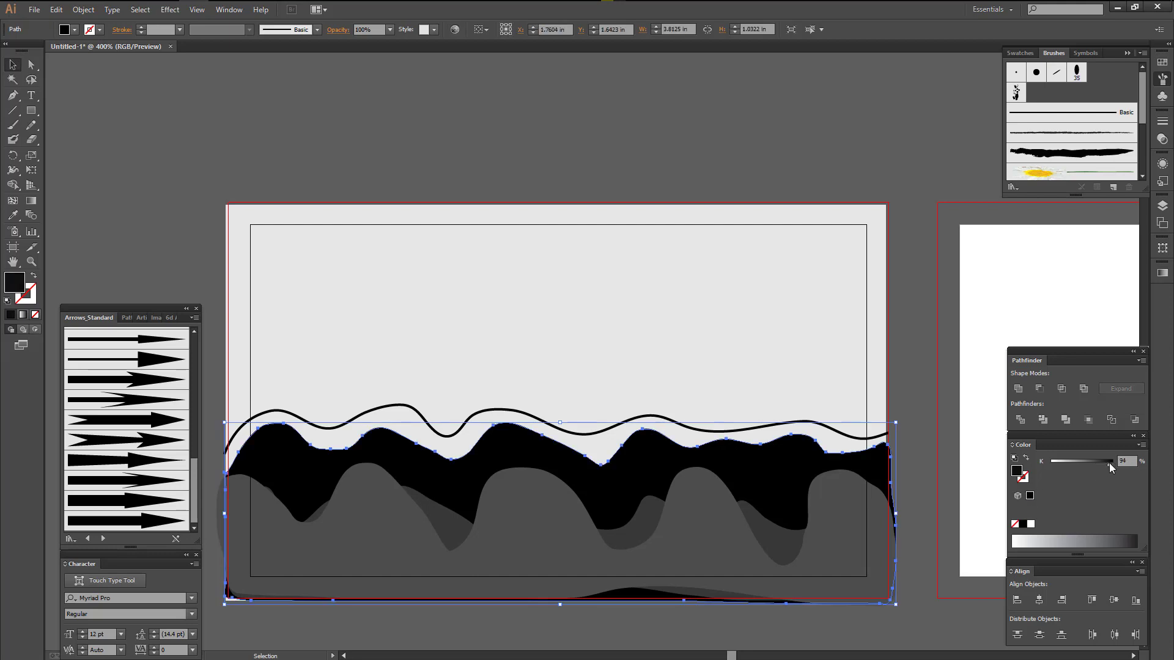
left_click_drag(1110, 463, 1094, 463)
right_click(317, 573)
left_click(477, 549)
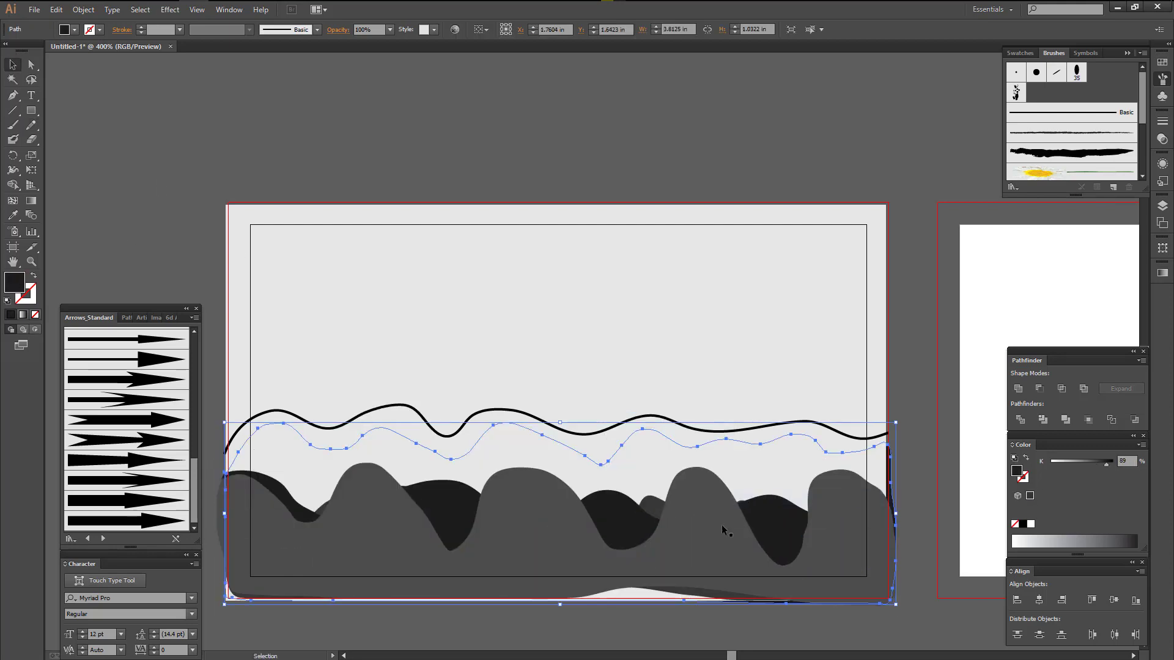
scroll(721, 524, "down", 2)
left_click_drag(661, 550, 718, 509)
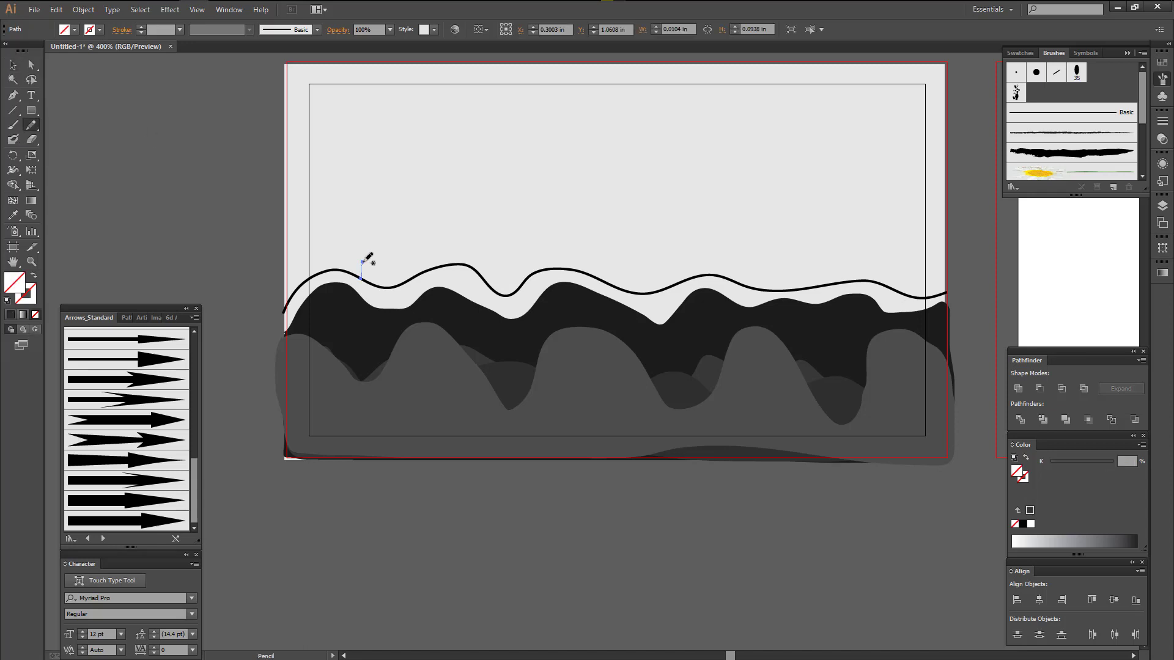
- Select a path near the wavy line and open its context menu
left_click(12, 64)
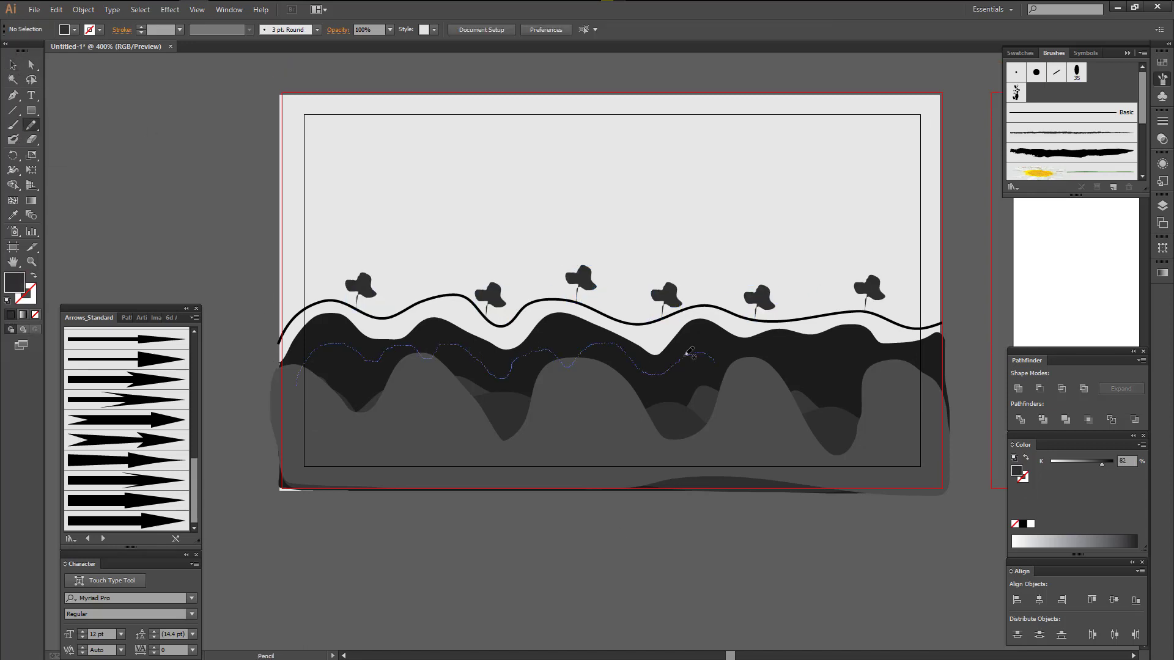
left_click(493, 422)
right_click(492, 419)
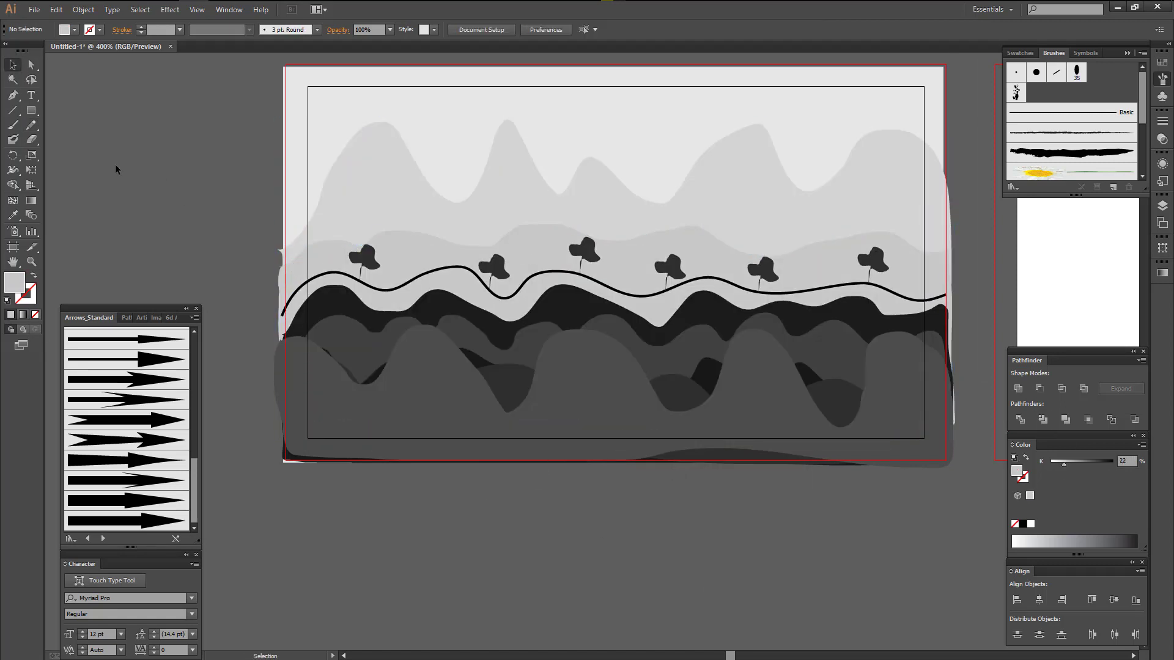
- Send the light-grey band backward behind the dark waves, then deselect it
right_click(535, 254)
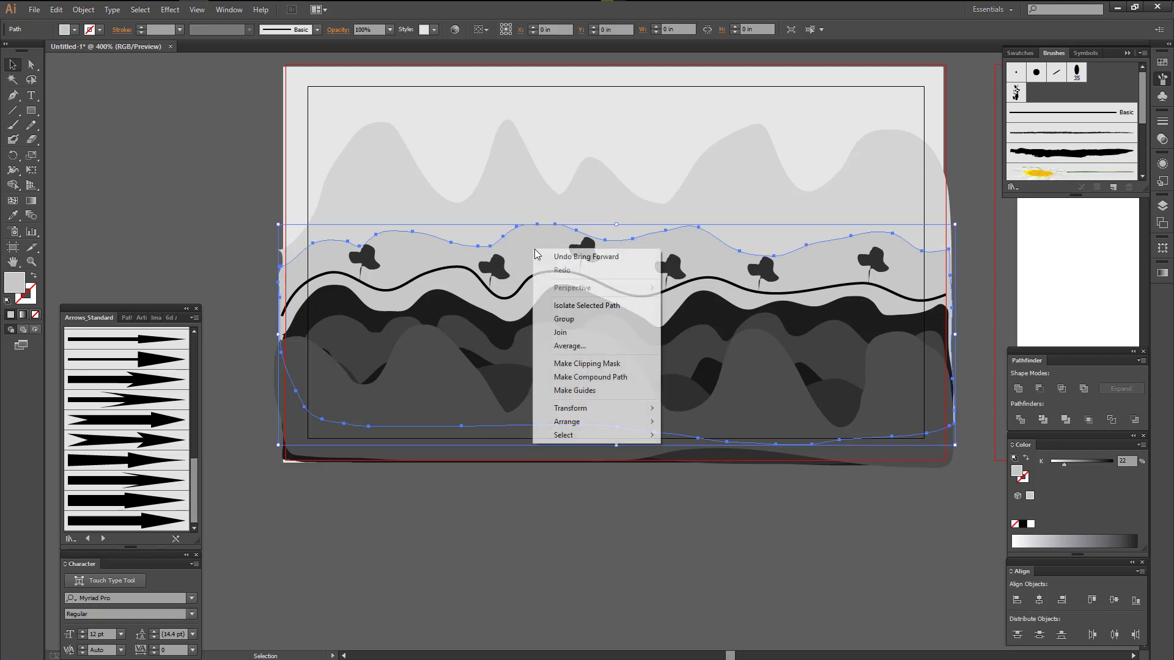
left_click(734, 450)
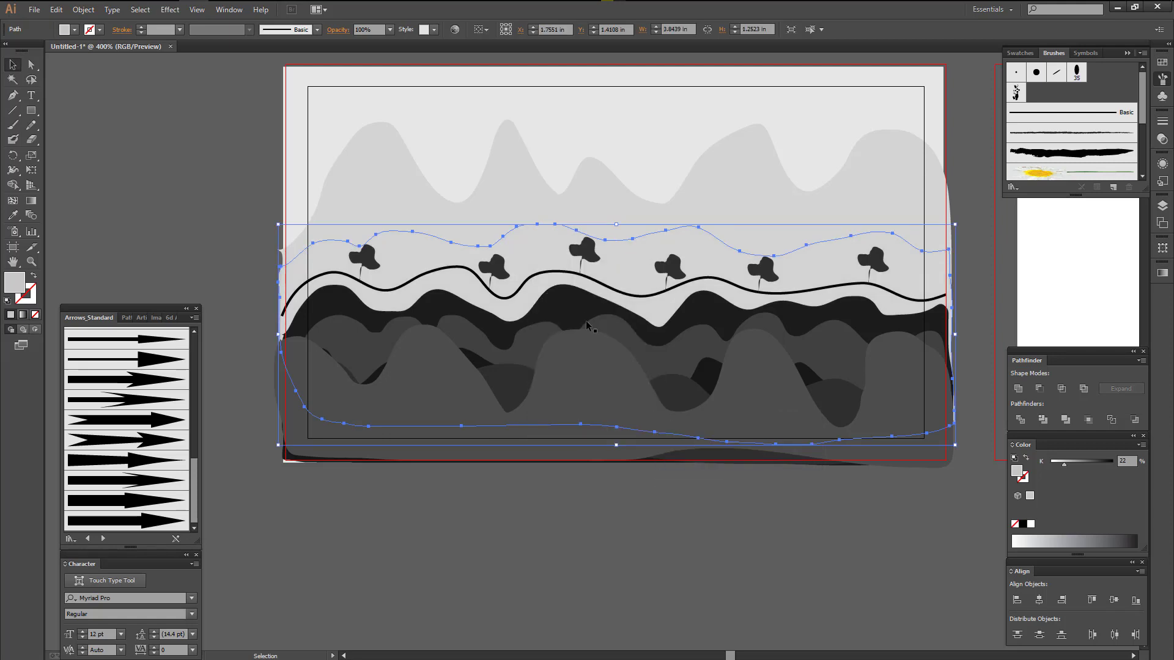
key("a")
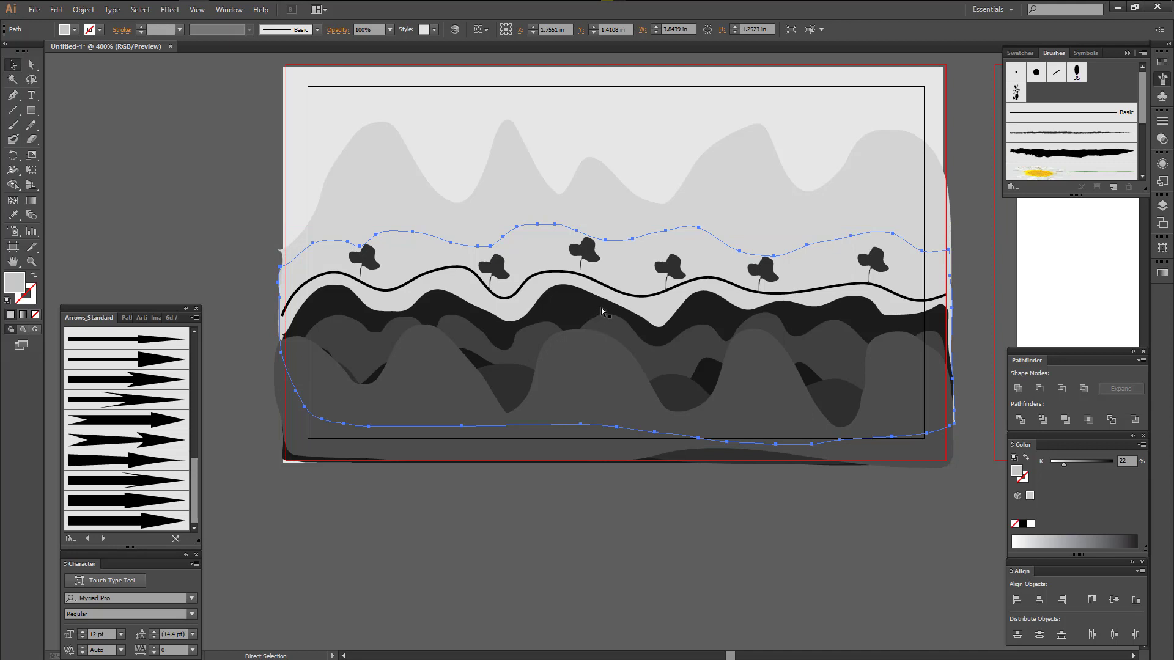
key("v")
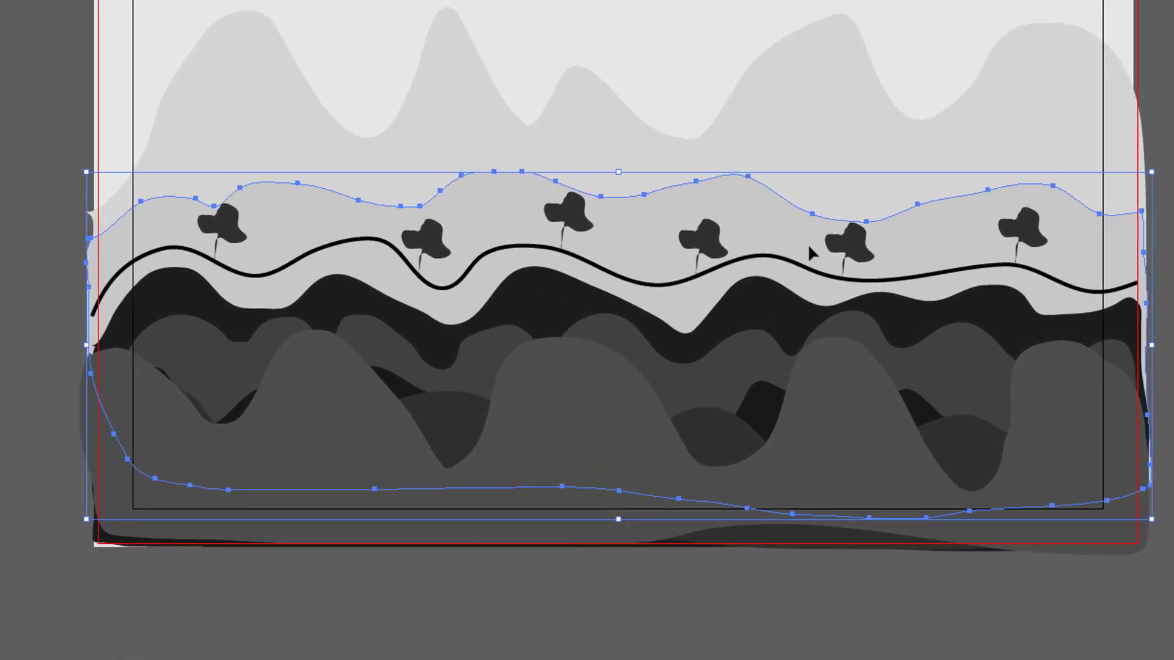
right_click(575, 326)
mouse_move(556, 401)
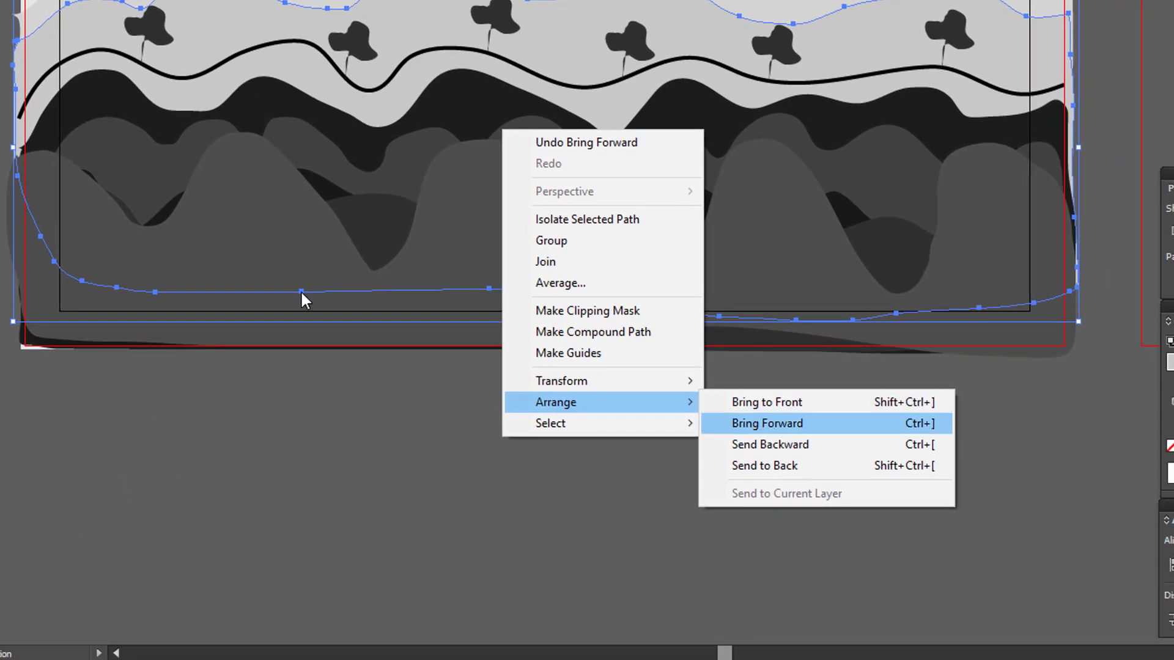
key("Escape")
left_click(798, 106)
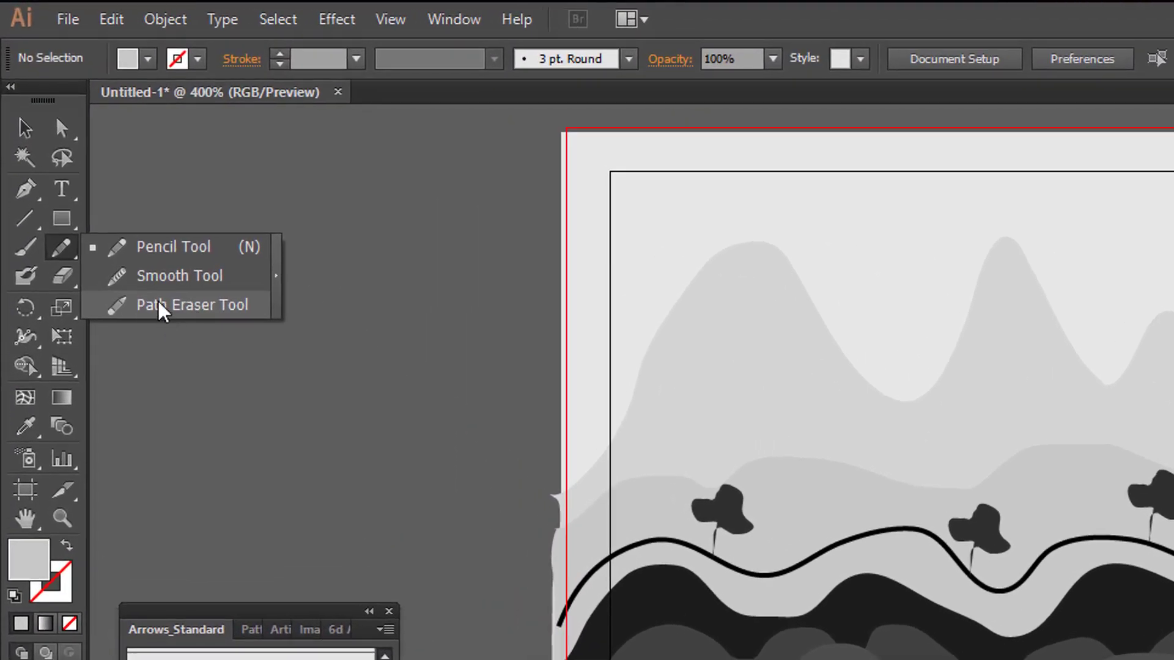
left_click(160, 306)
left_click_drag(508, 495, 474, 657)
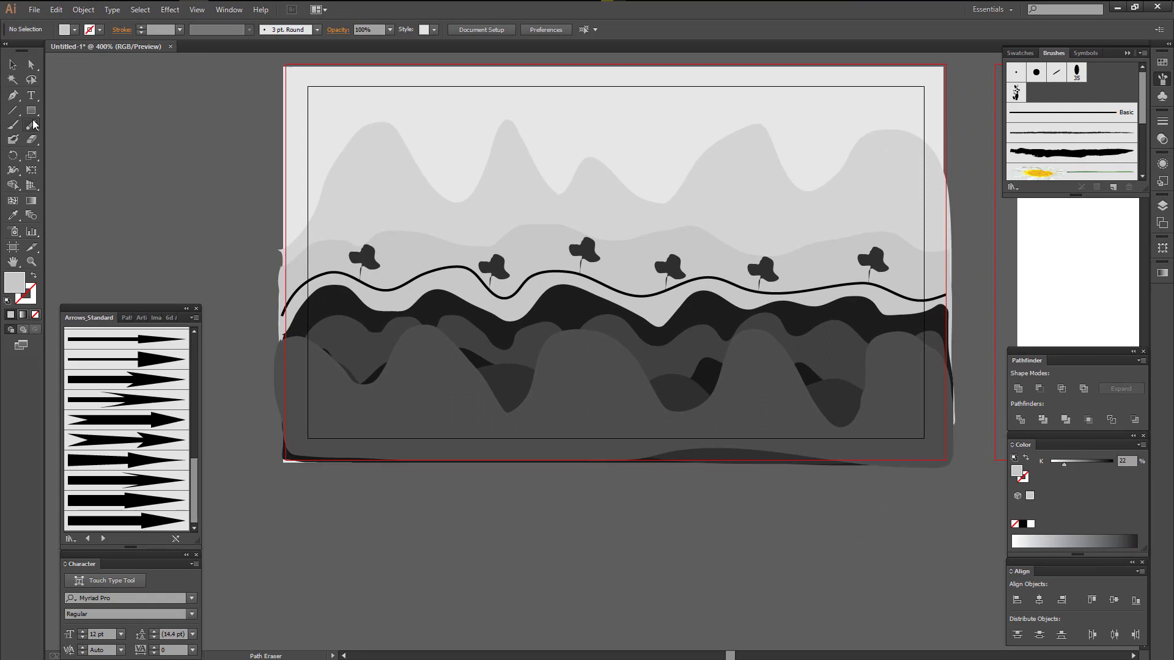
left_click_drag(31, 122, 64, 125)
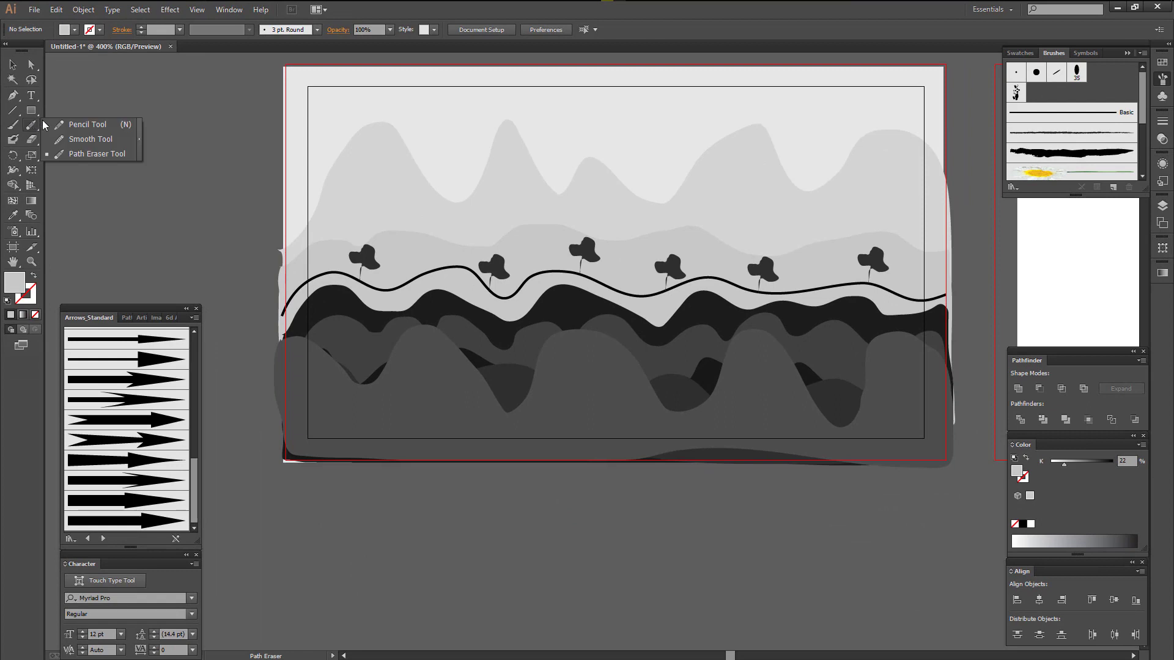
scroll(442, 440, "down", 3)
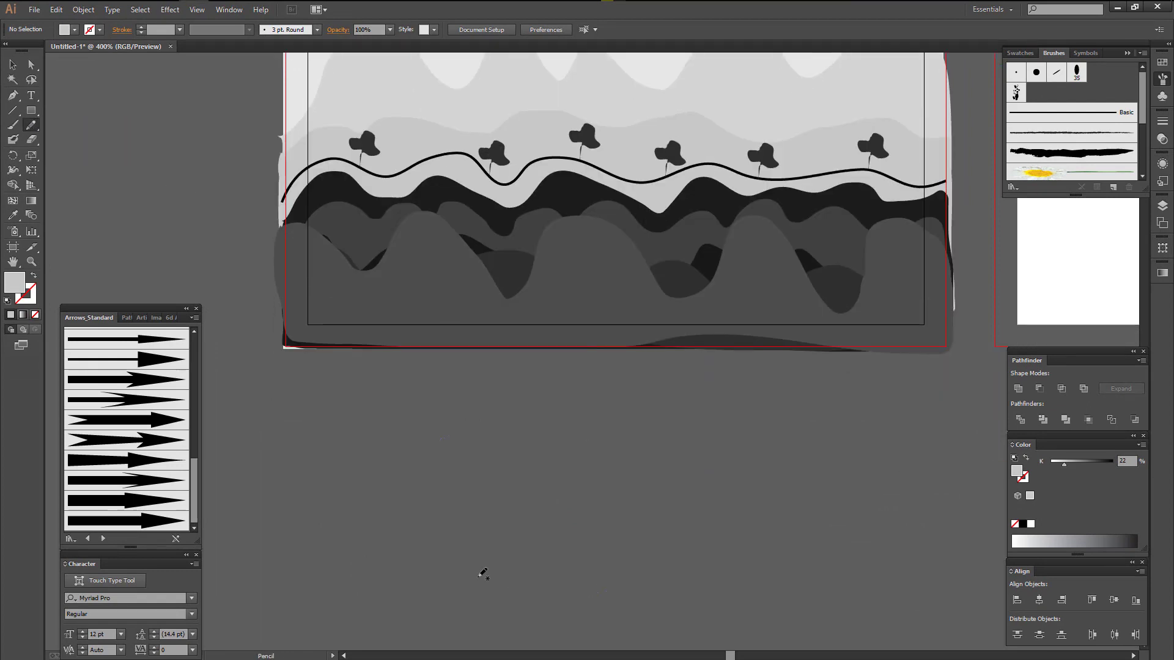
left_click_drag(444, 442, 457, 436)
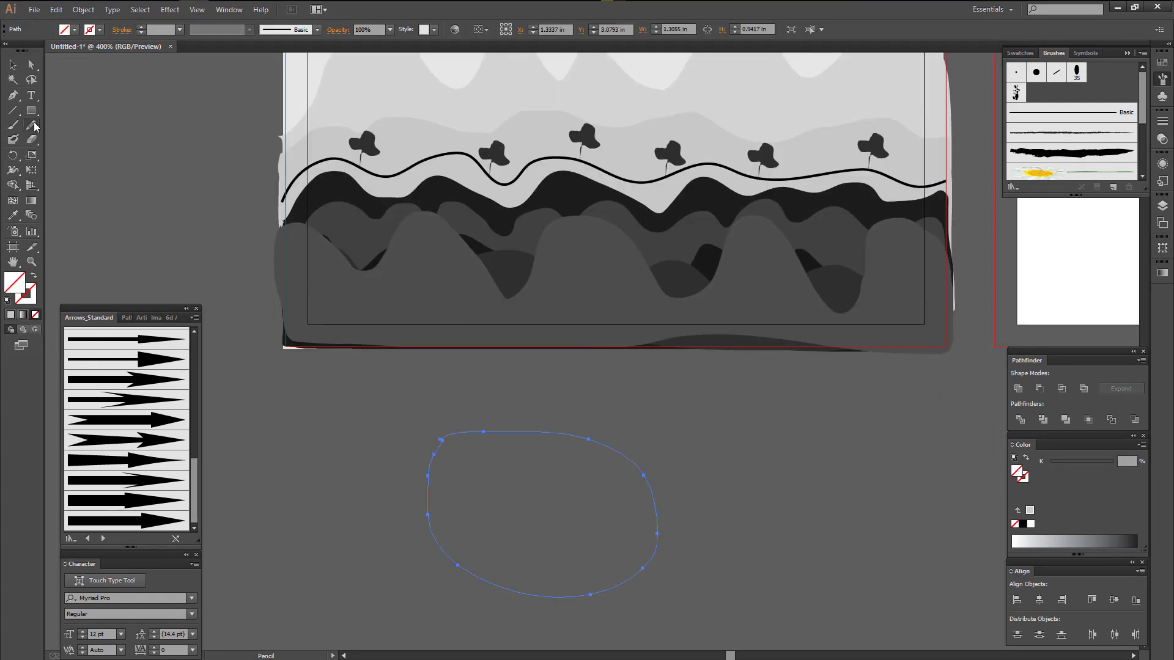
left_click_drag(31, 125, 97, 158)
left_click_drag(477, 428, 603, 463)
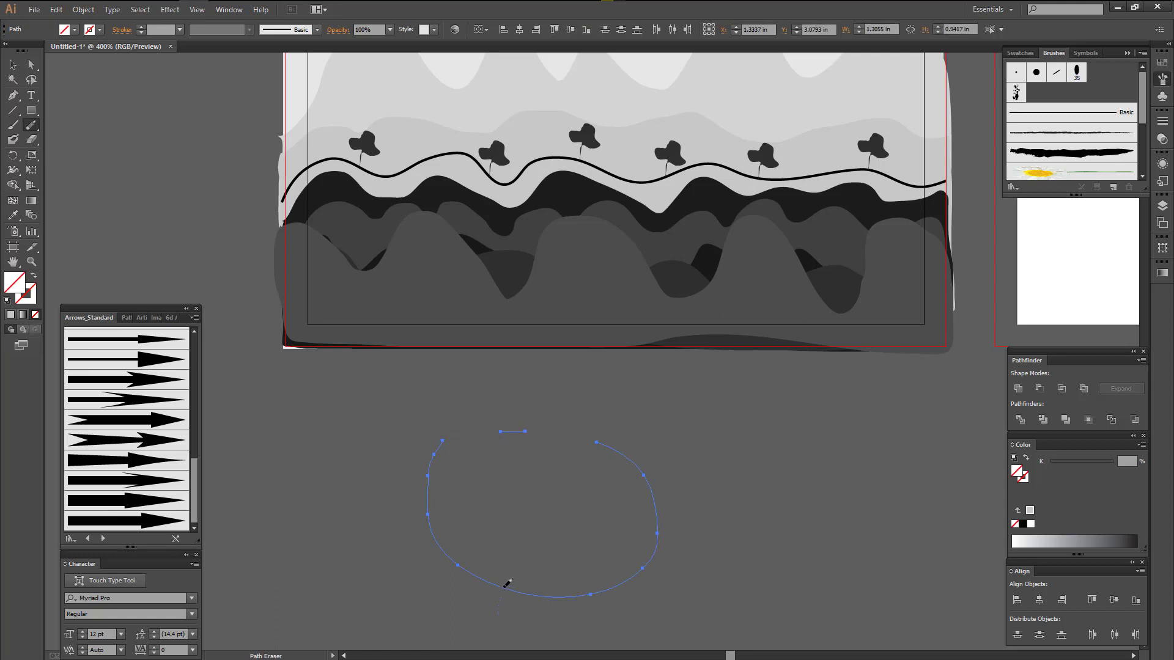
left_click_drag(507, 584, 502, 585)
left_click_drag(430, 456, 434, 481)
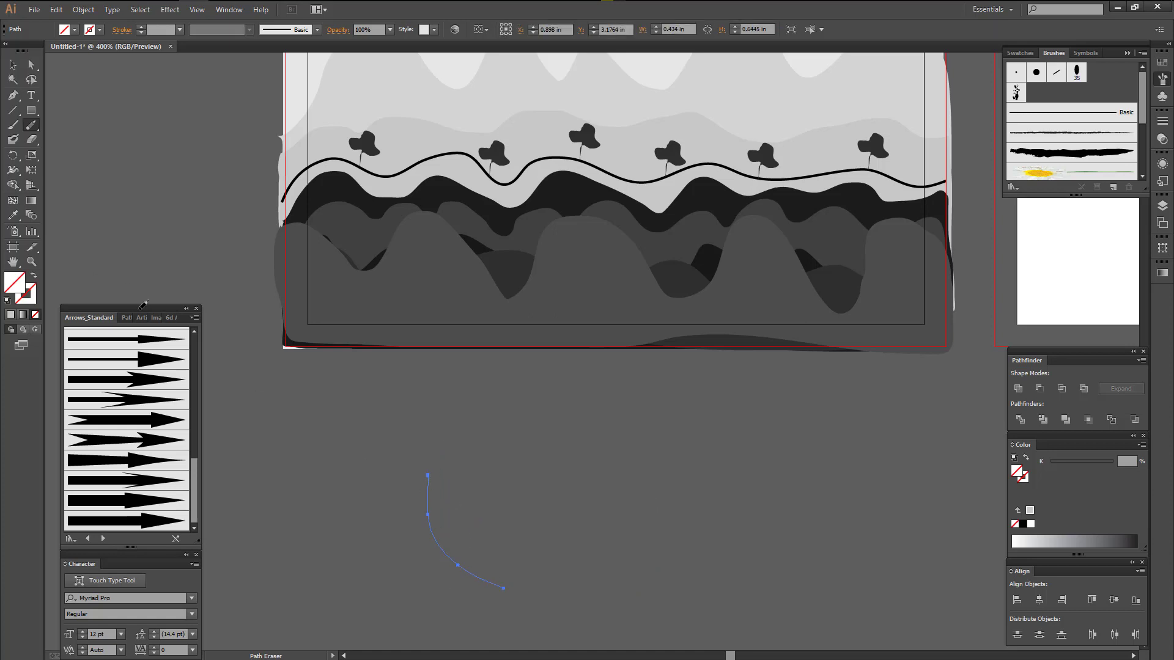
left_click(11, 316)
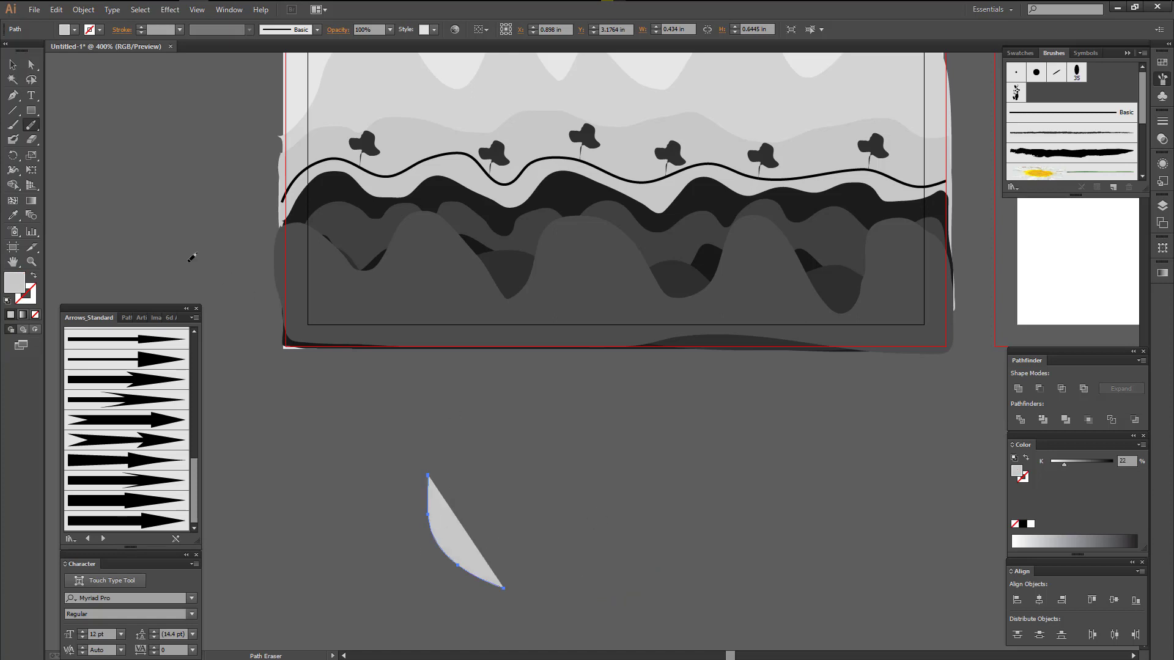
left_click_drag(31, 125, 67, 153)
key("Delete")
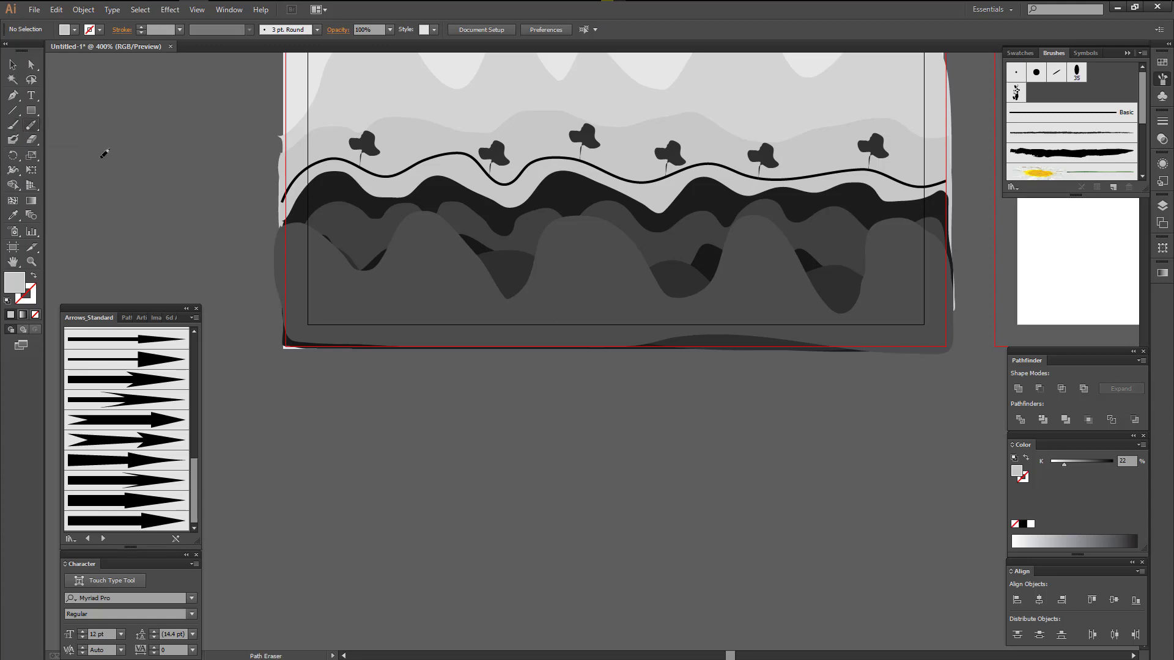
scroll(472, 320, "up", 1)
scroll(473, 293, "up", 3)
scroll(473, 280, "up", 3)
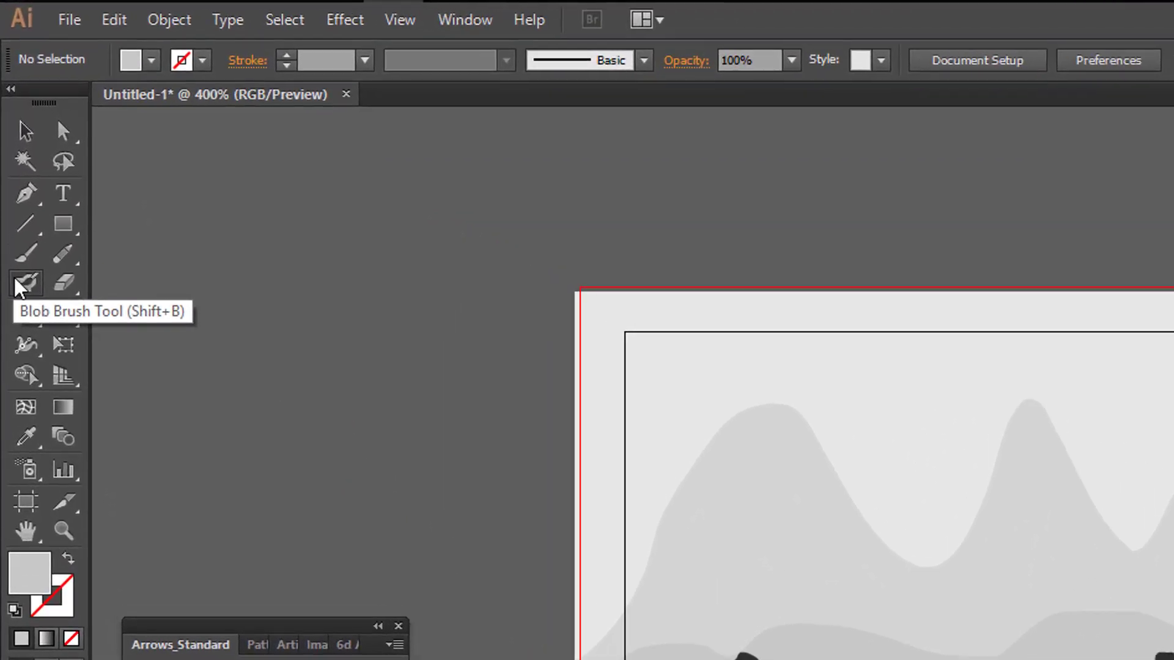
left_click(25, 283)
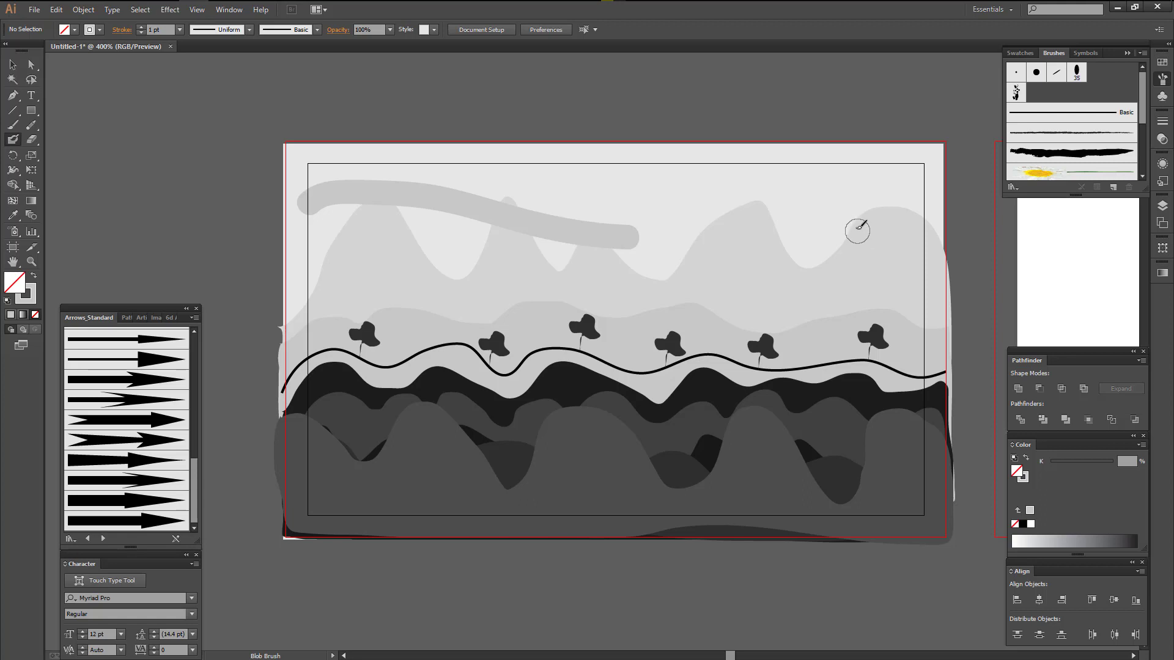
left_click(443, 150)
left_click_drag(658, 156, 813, 196)
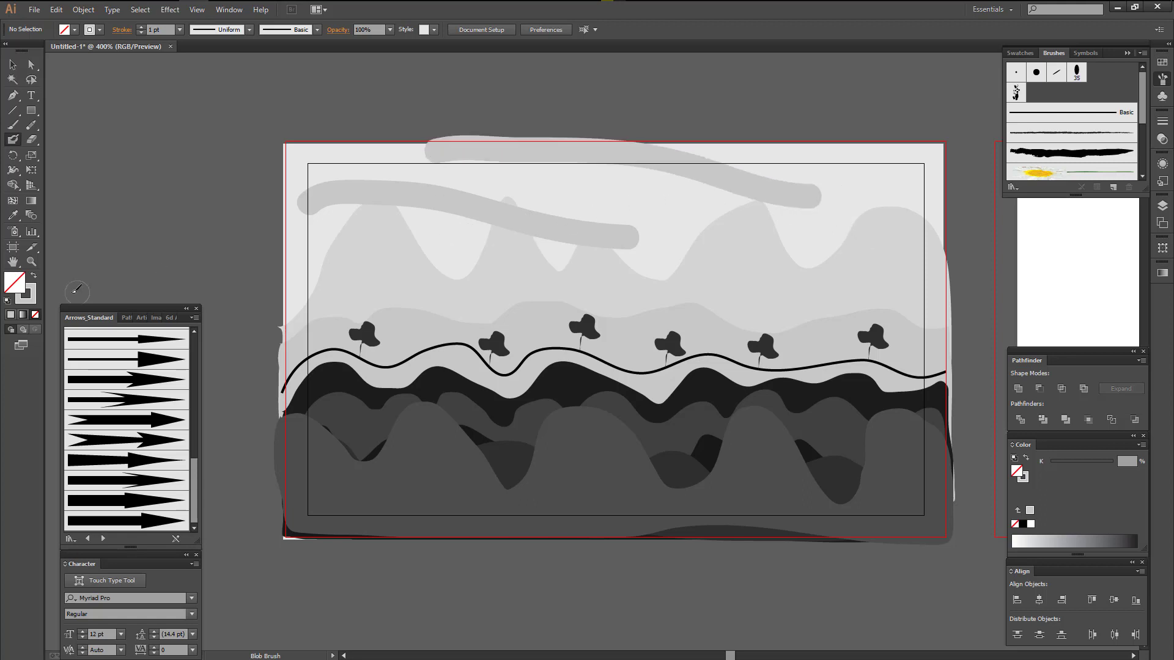
left_click(31, 300)
left_click(35, 314)
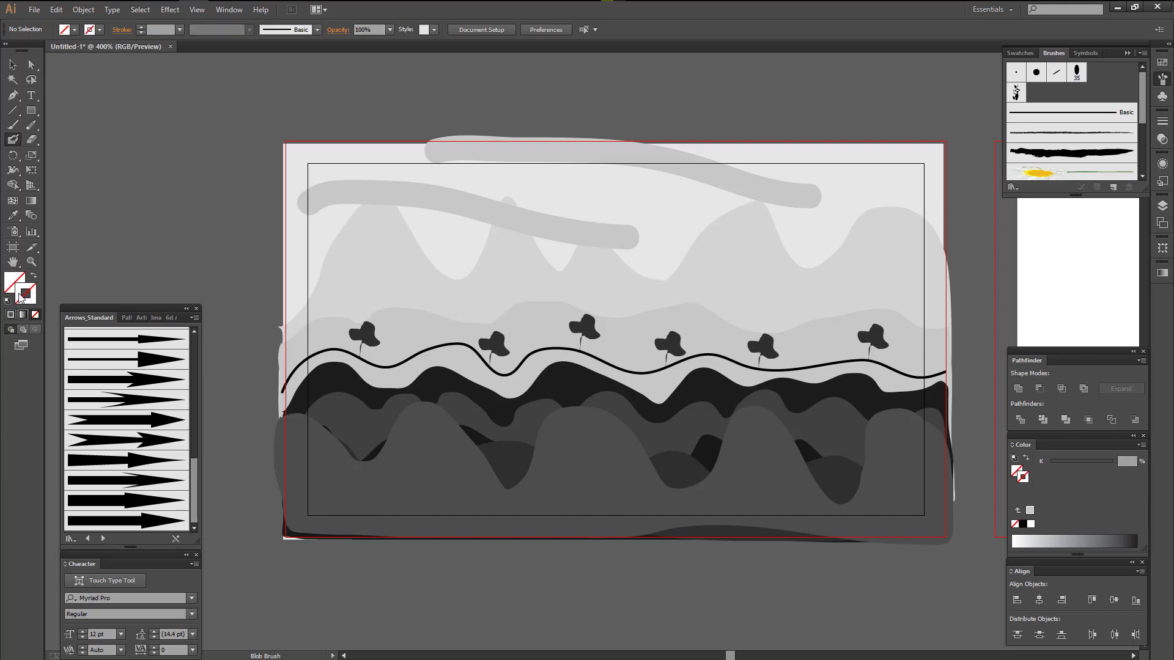
left_click(14, 282)
left_click(10, 315)
key("ctrl+z")
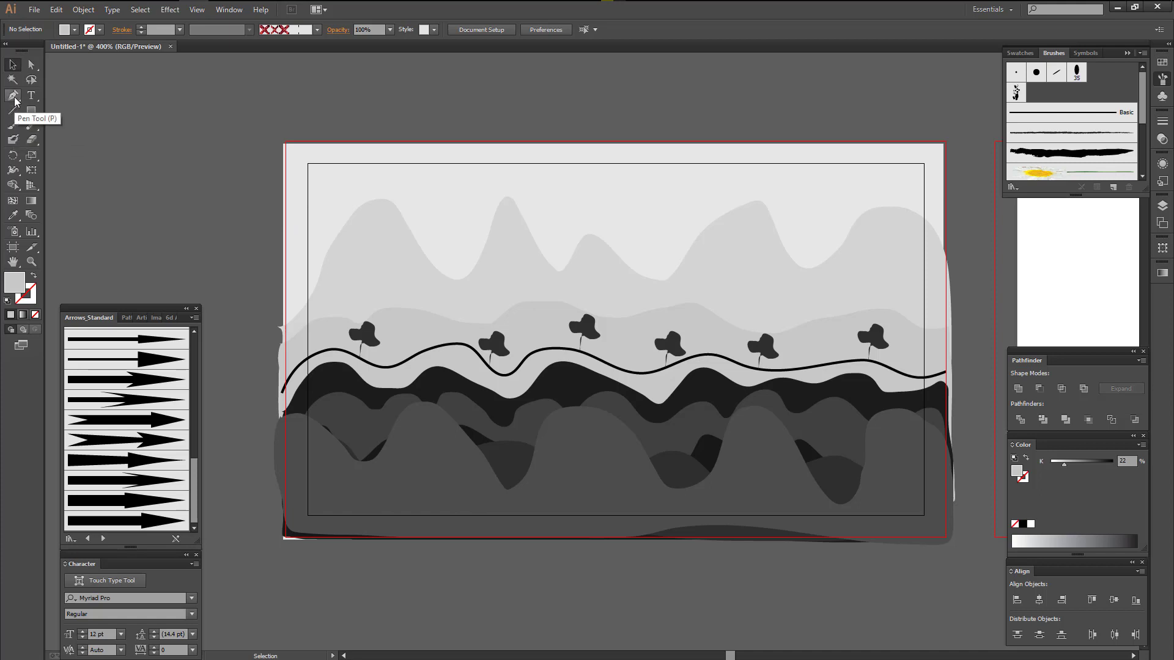
- Draw a light-grey oval face in the empty space left of the artboard
left_click(32, 110)
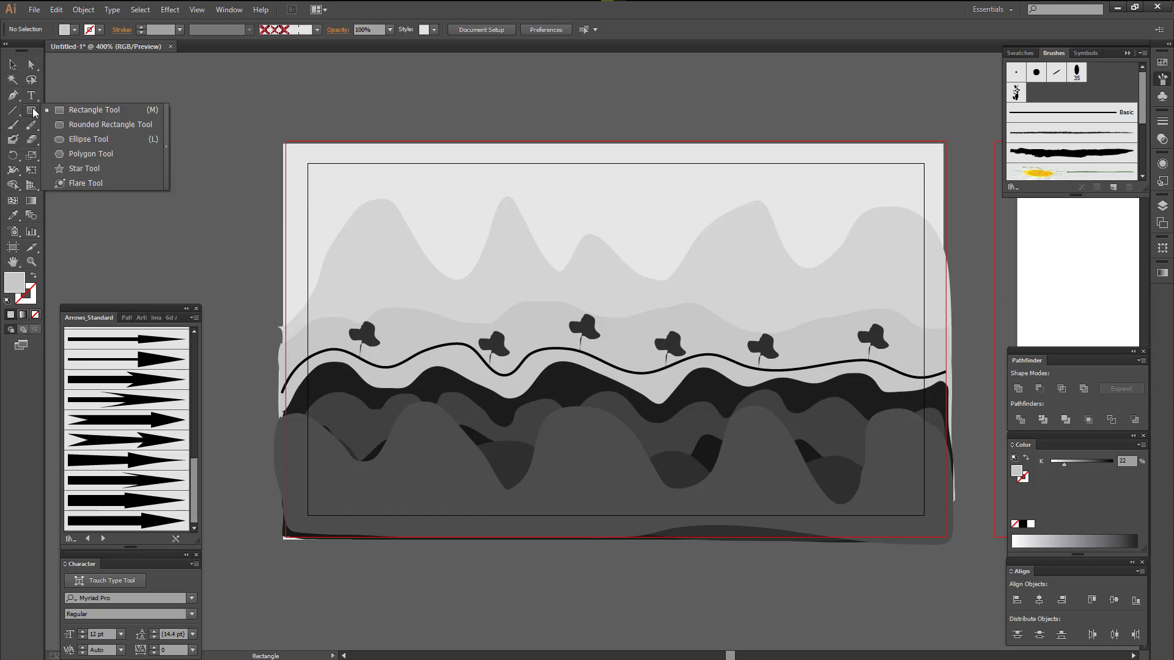
left_click(88, 139)
mouse_move(220, 217)
left_mouse_down()
mouse_move(421, 269)
mouse_move(400, 251)
left_mouse_up()
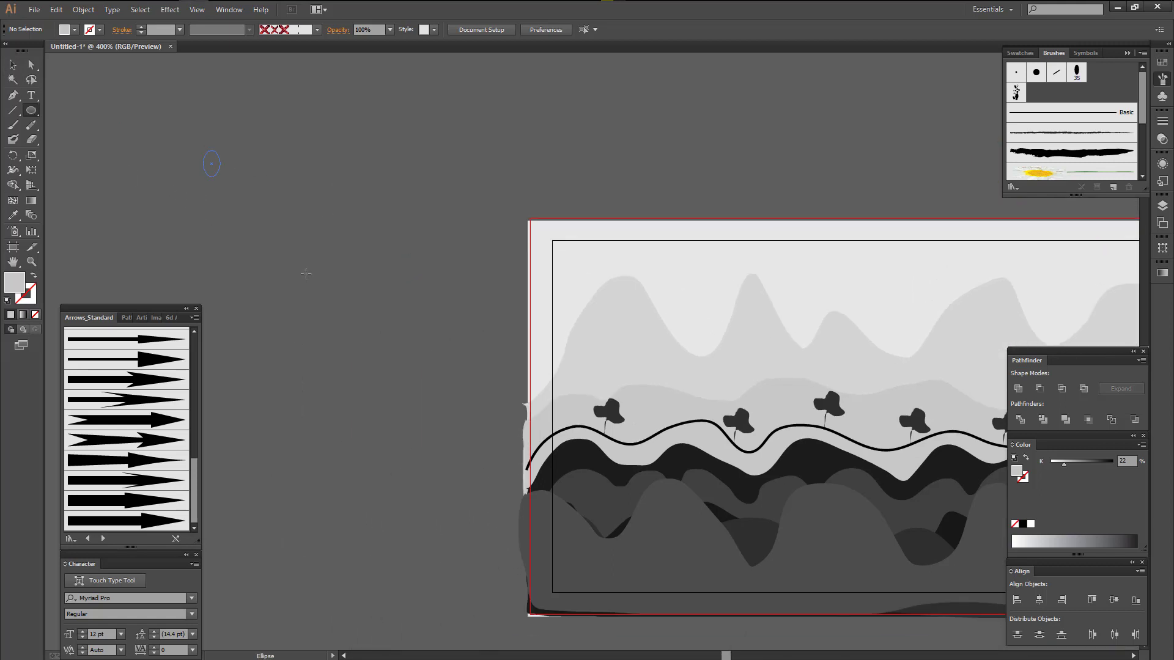
left_click_drag(246, 145, 435, 366)
- Blob-brush a 27% grey hairline, curved beard and short neck onto the face
left_click(9, 142)
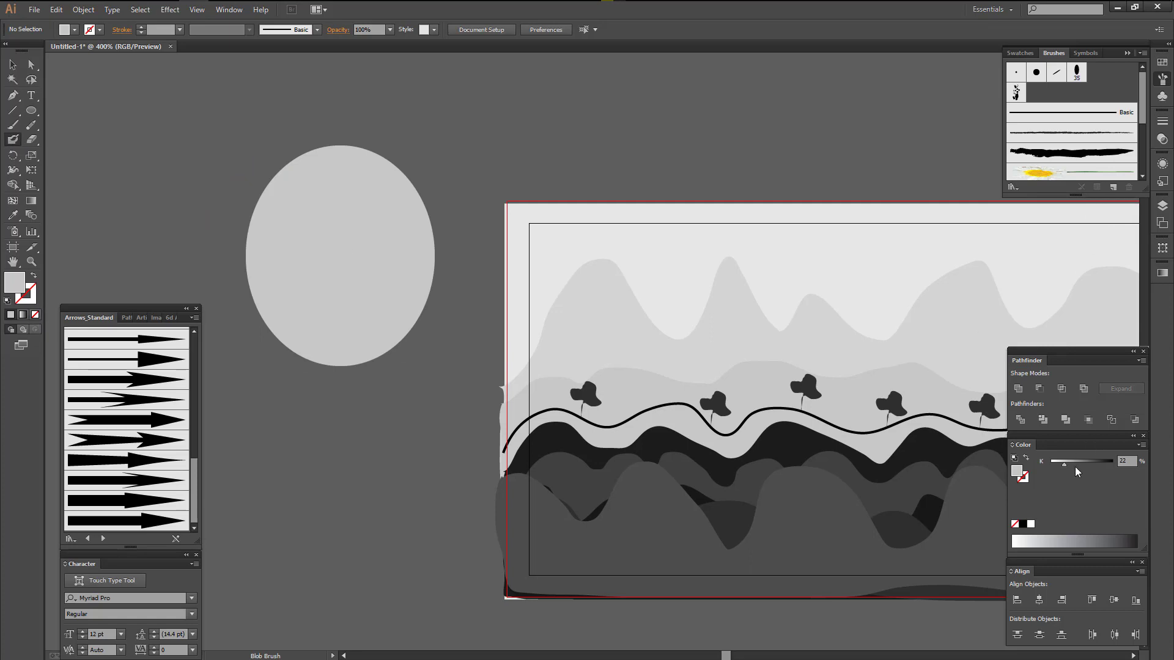
left_click_drag(1062, 464, 1068, 464)
mouse_move(247, 238)
left_mouse_down()
mouse_move(280, 161)
mouse_move(422, 194)
mouse_move(433, 233)
left_mouse_up()
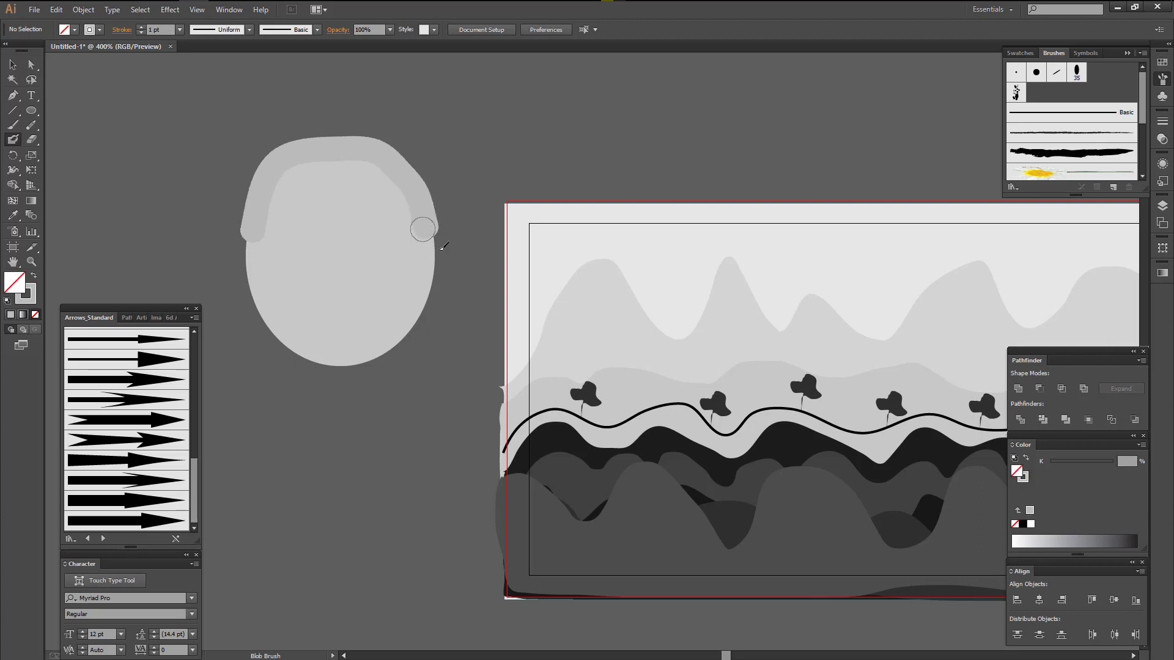
mouse_move(288, 306)
left_mouse_down()
mouse_move(335, 318)
mouse_move(395, 290)
left_mouse_up()
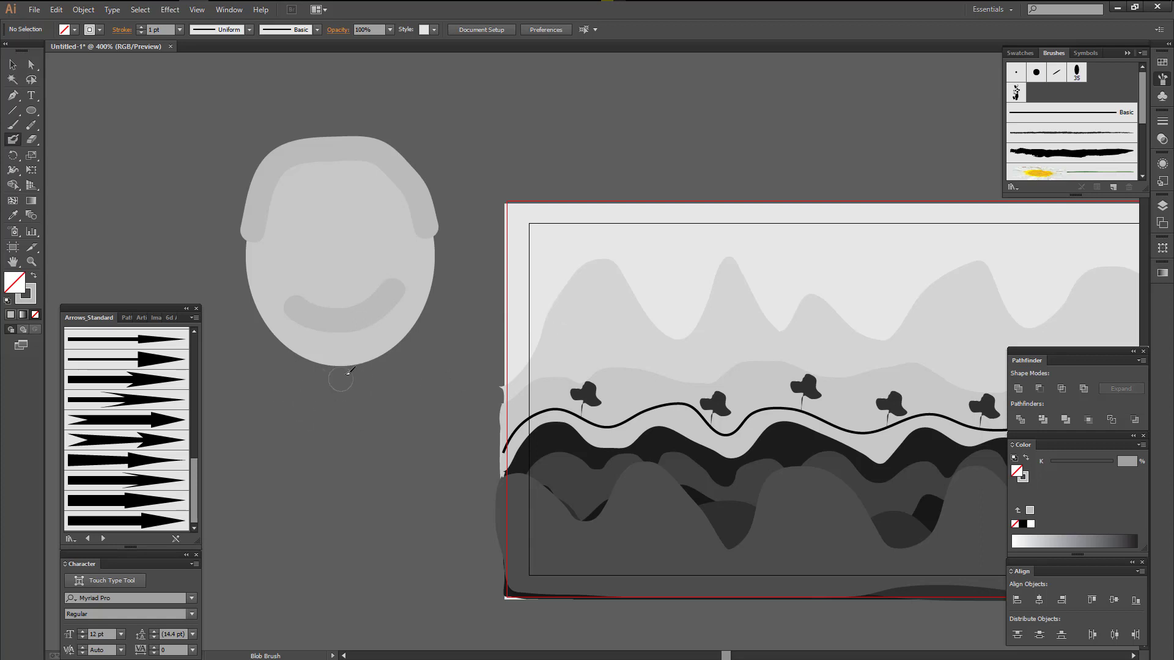
left_click_drag(348, 361, 348, 377)
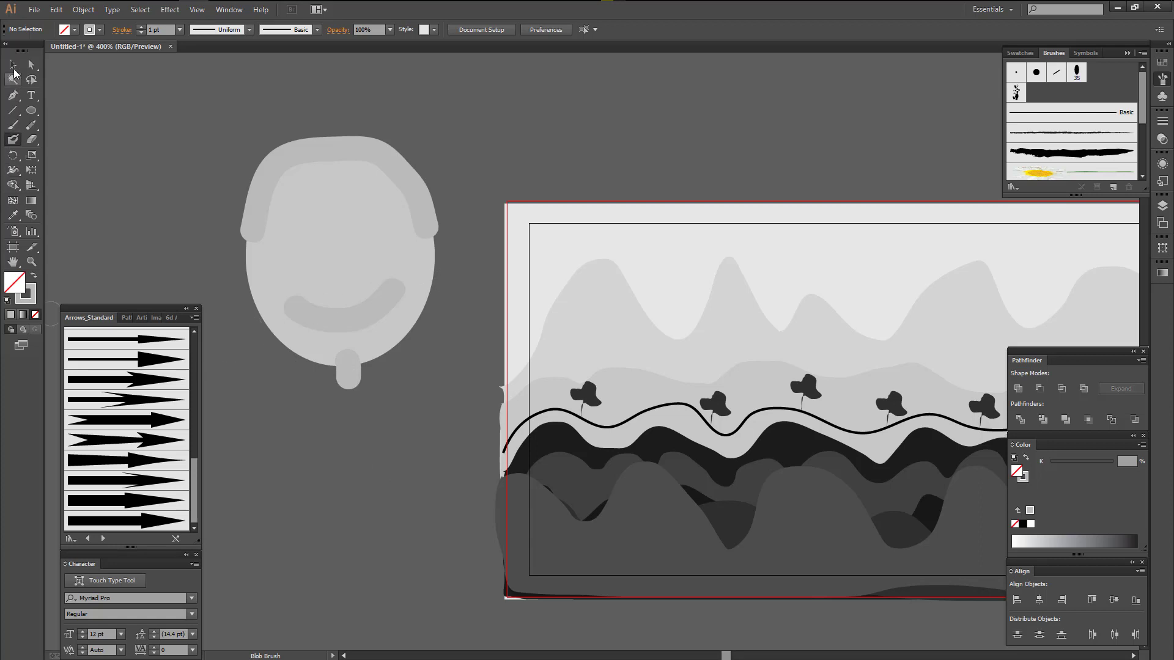
left_click(12, 64)
left_click(325, 320)
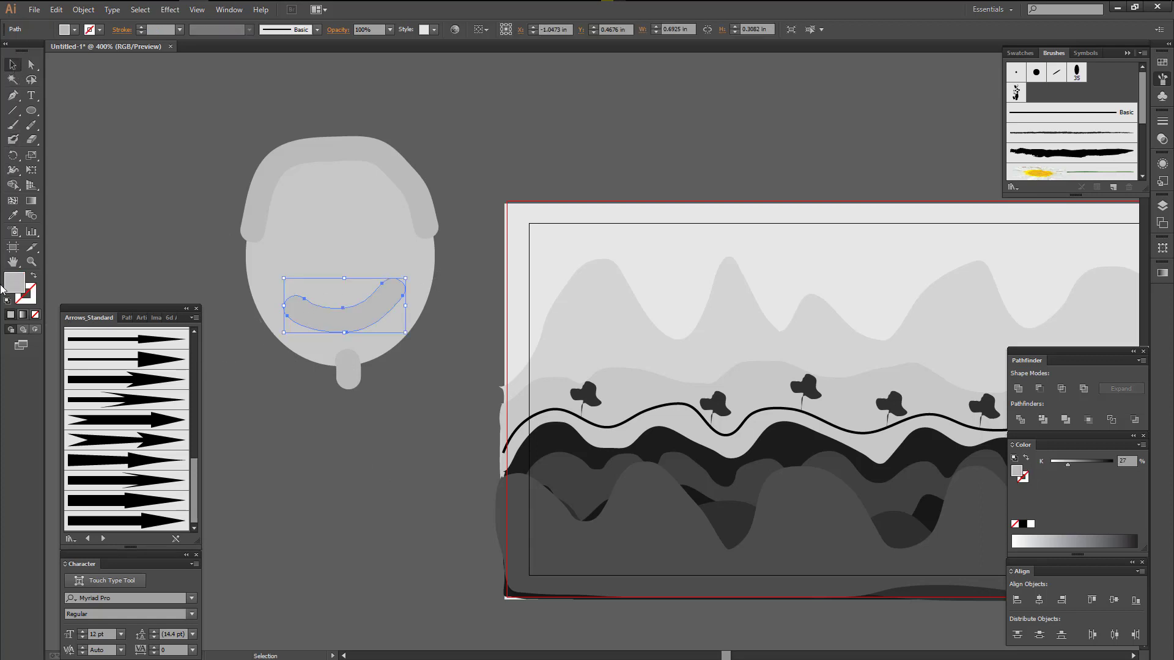
- Darken the mouth's grey fill by raising its K value
left_click_drag(1069, 466, 1074, 464)
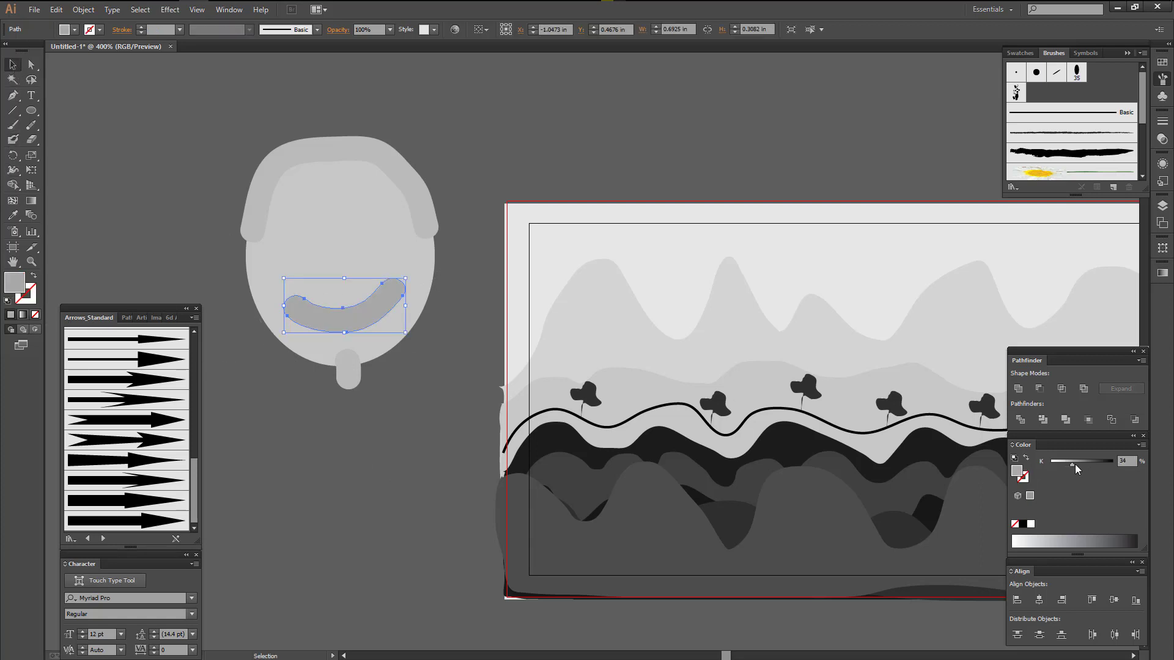
left_click(384, 448)
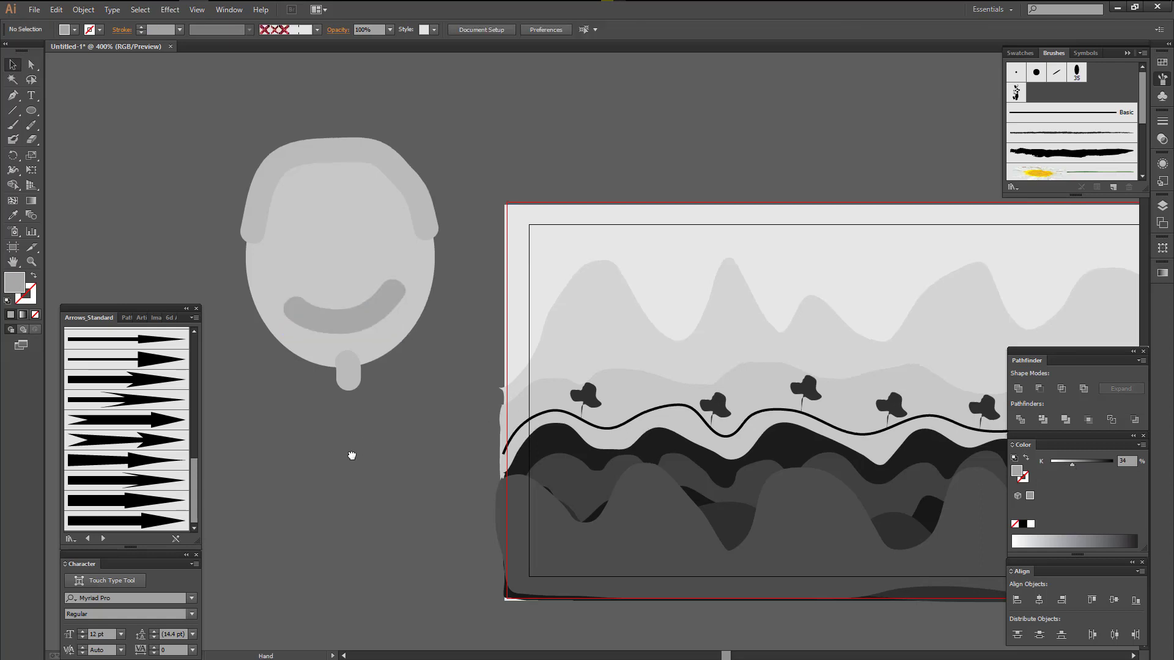
scroll(349, 452, "up", 1)
- Paint a vertical nose with the Blob Brush and lighten its grey fill
left_click(13, 139)
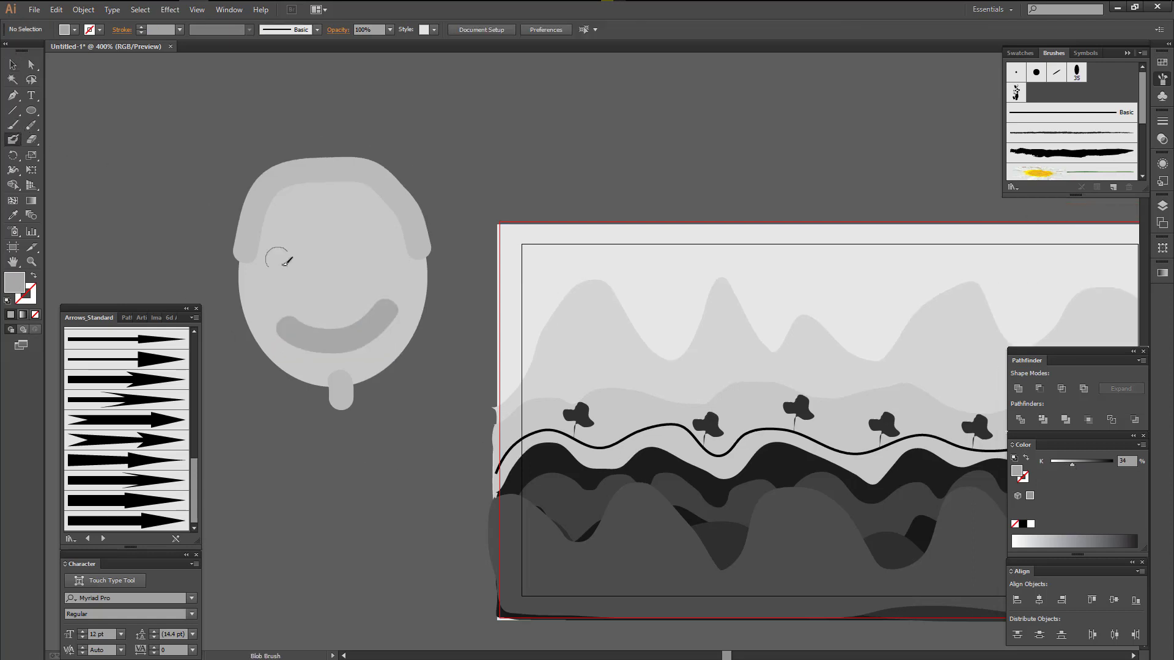
left_click_drag(332, 249, 342, 303)
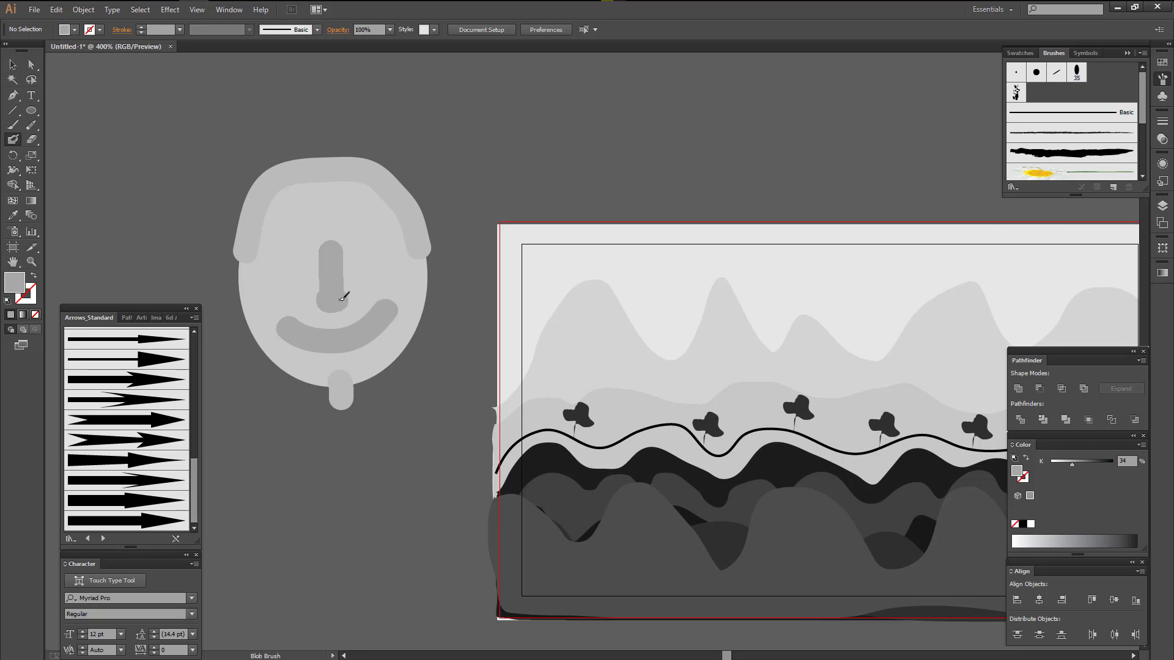
key("shift+x")
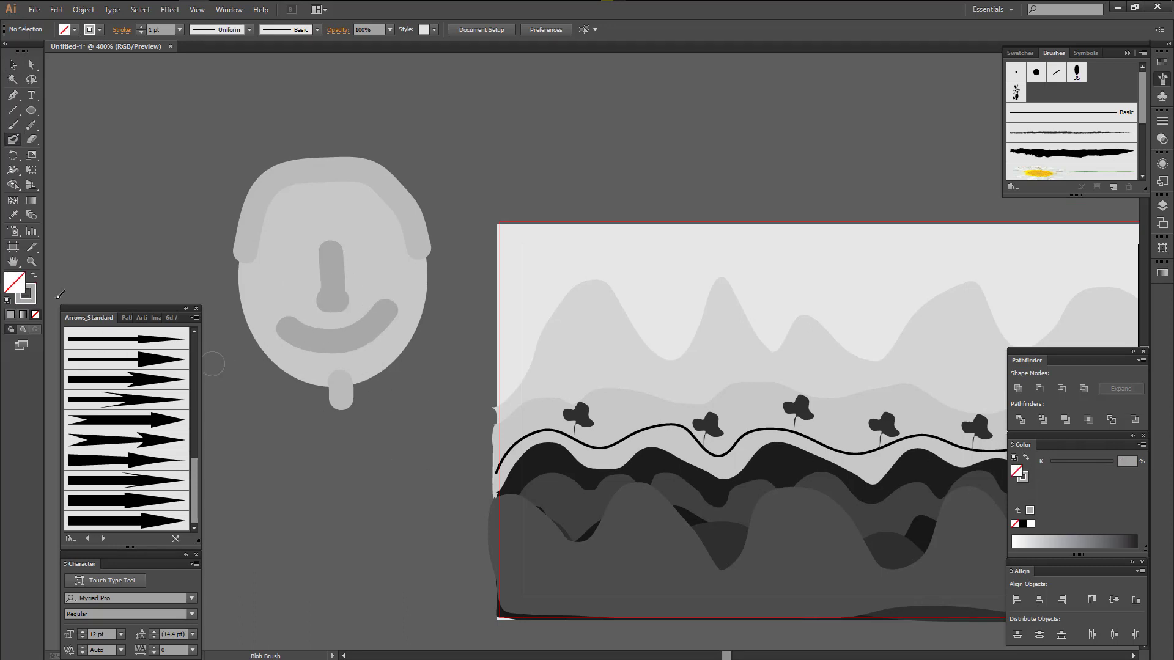
left_click(12, 64)
left_click(331, 273)
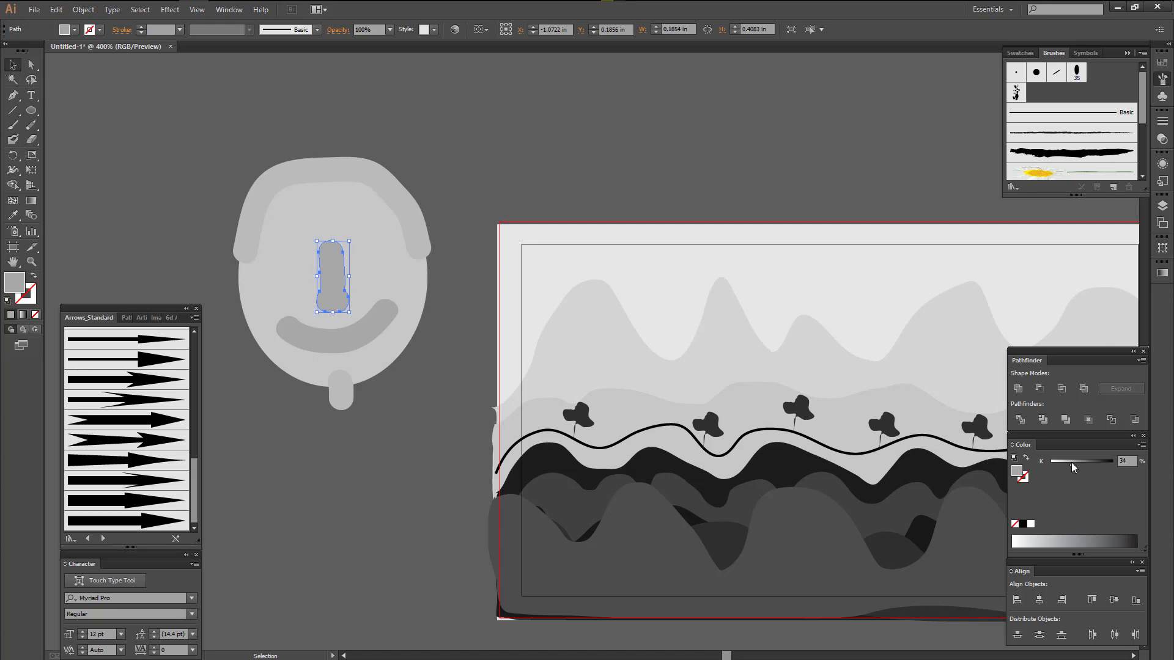
left_click_drag(1071, 462, 1066, 468)
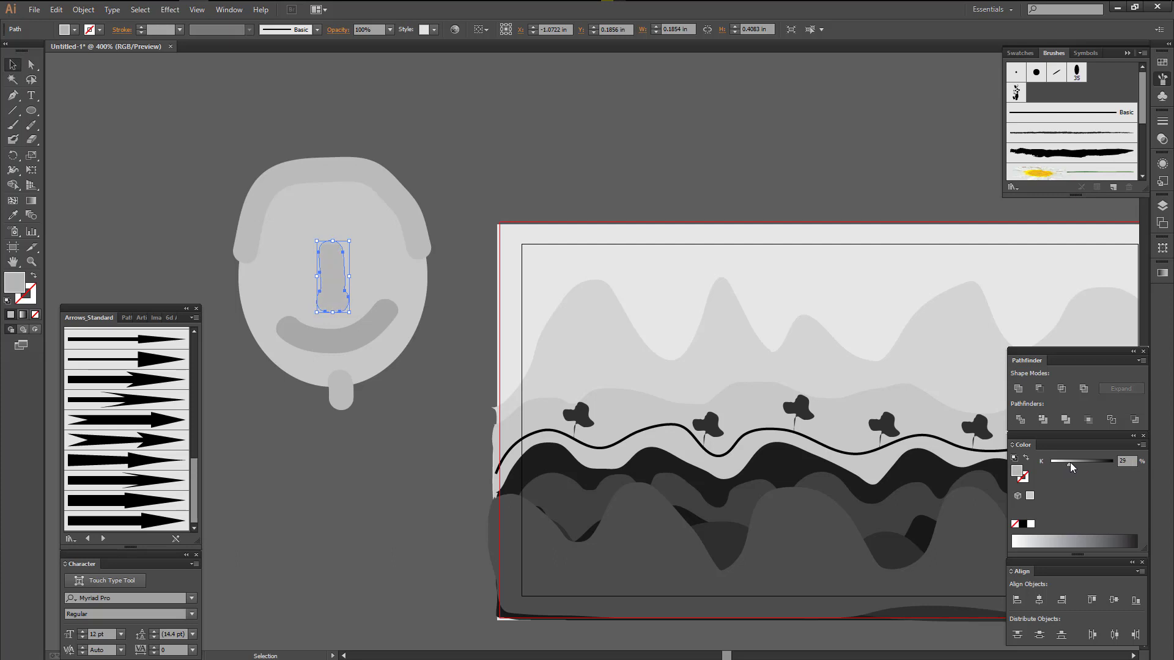
left_click(393, 577)
left_click_drag(273, 375, 294, 353)
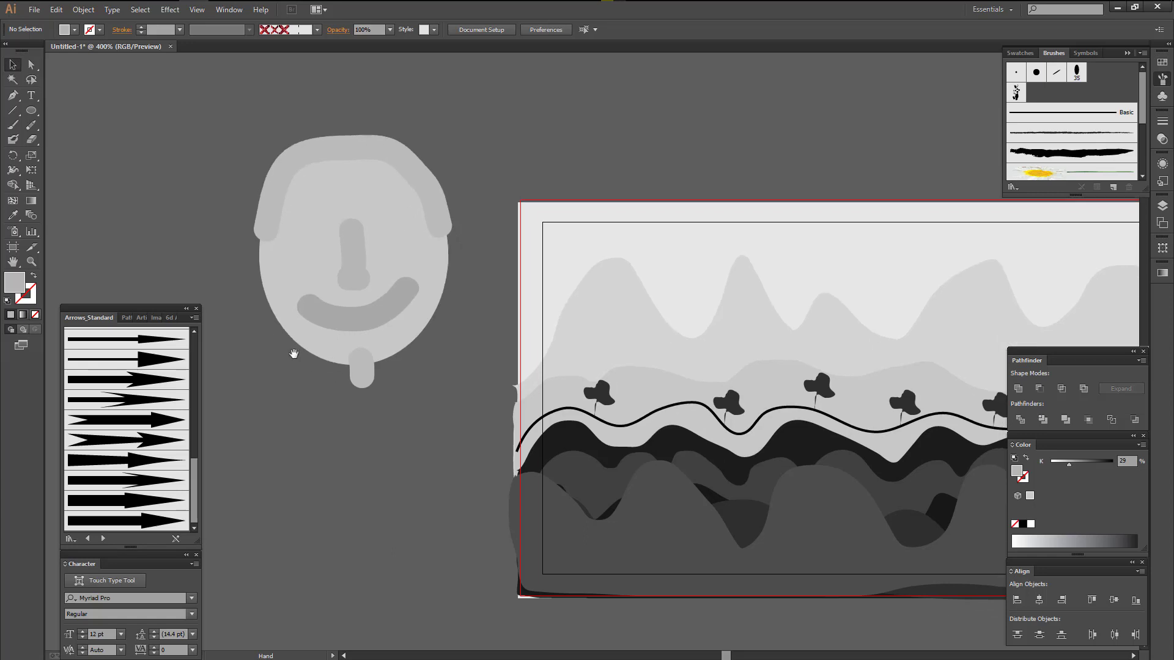
- Draw a ragged closed beard outline around the lower face with the Pencil and fill it grey
left_click(10, 141)
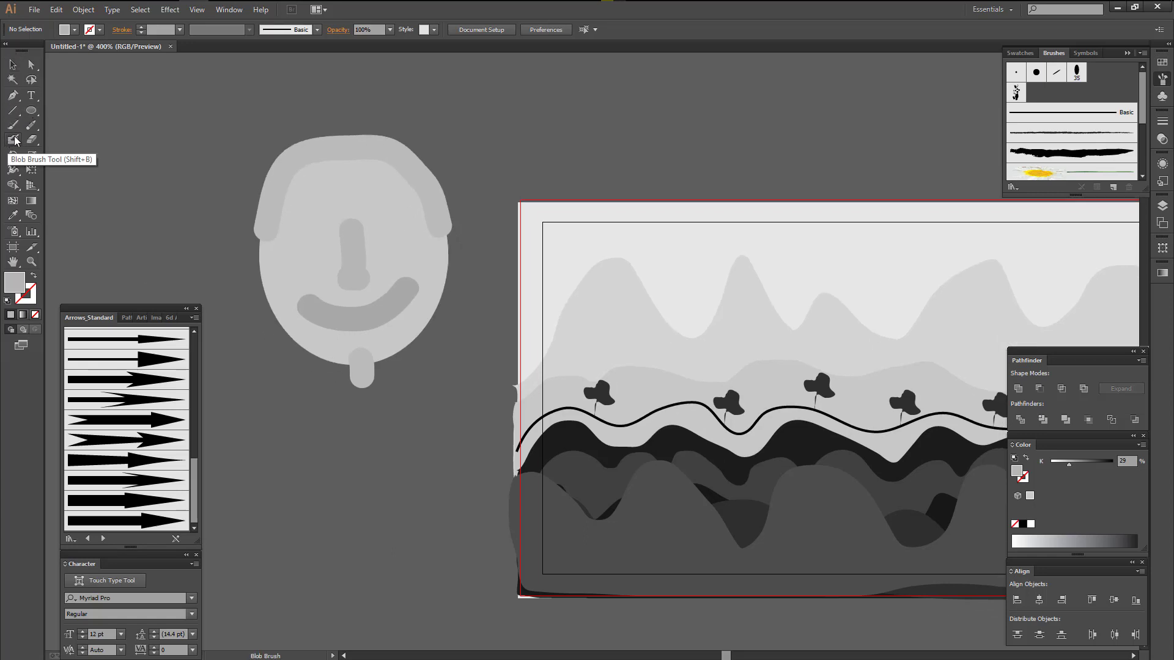
left_click_drag(31, 125, 98, 153)
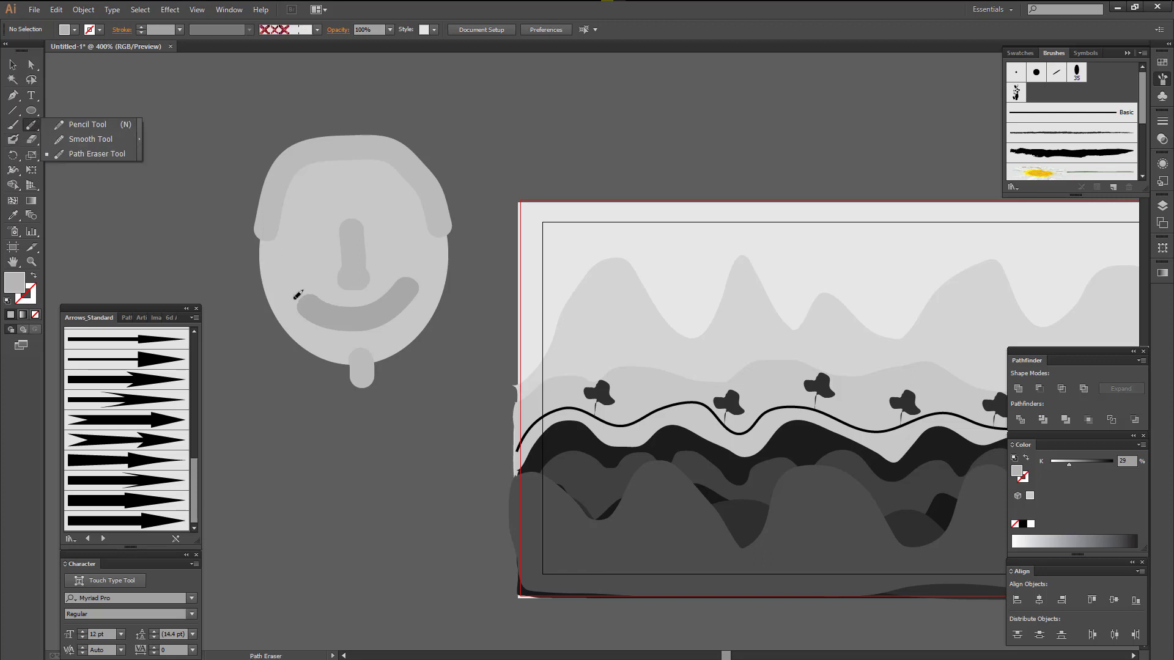
left_click(68, 126)
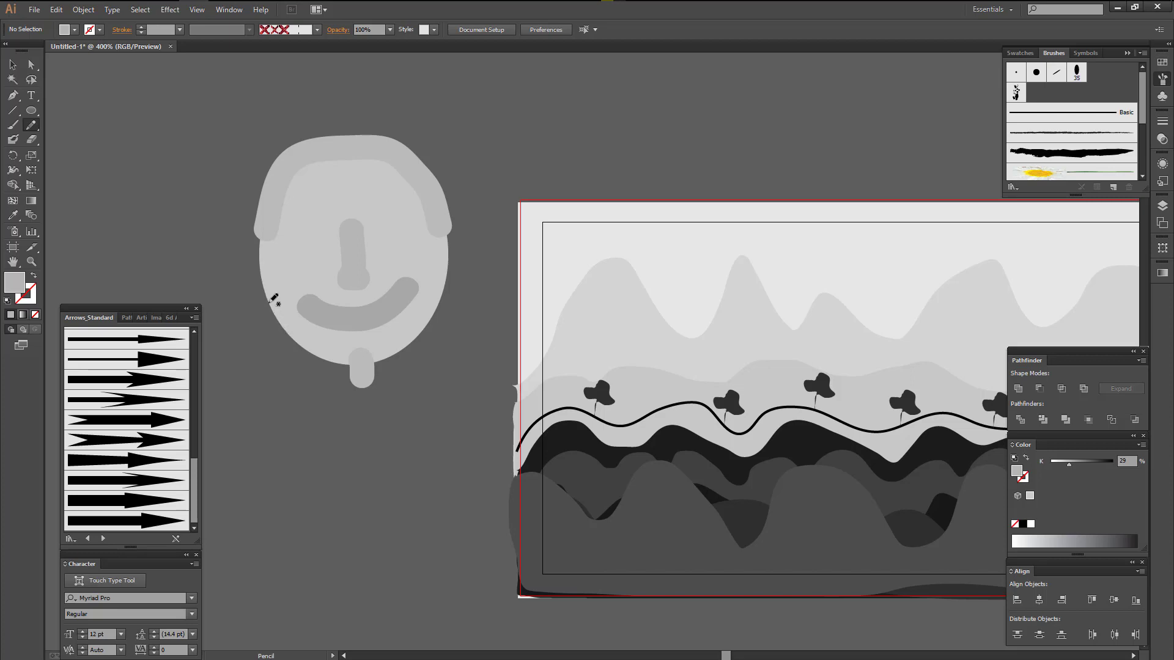
left_click_drag(265, 304, 291, 395)
left_click_drag(395, 440, 414, 408)
mouse_move(448, 297)
left_mouse_down()
mouse_move(443, 286)
mouse_move(367, 281)
mouse_move(265, 298)
left_mouse_up()
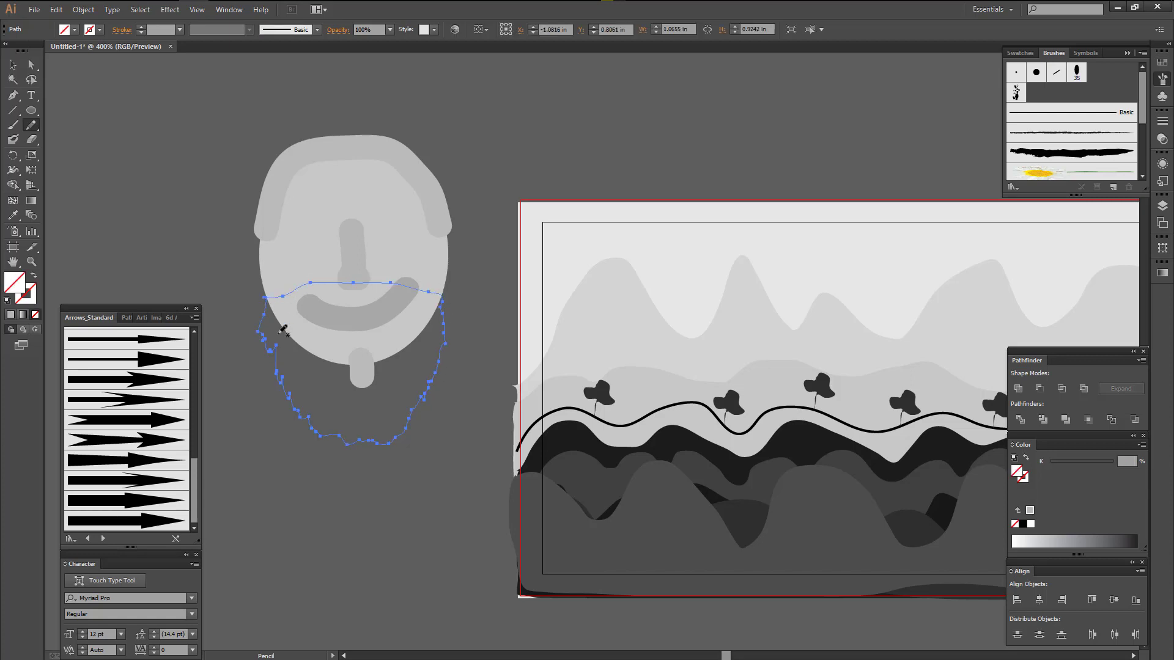
left_click(11, 315)
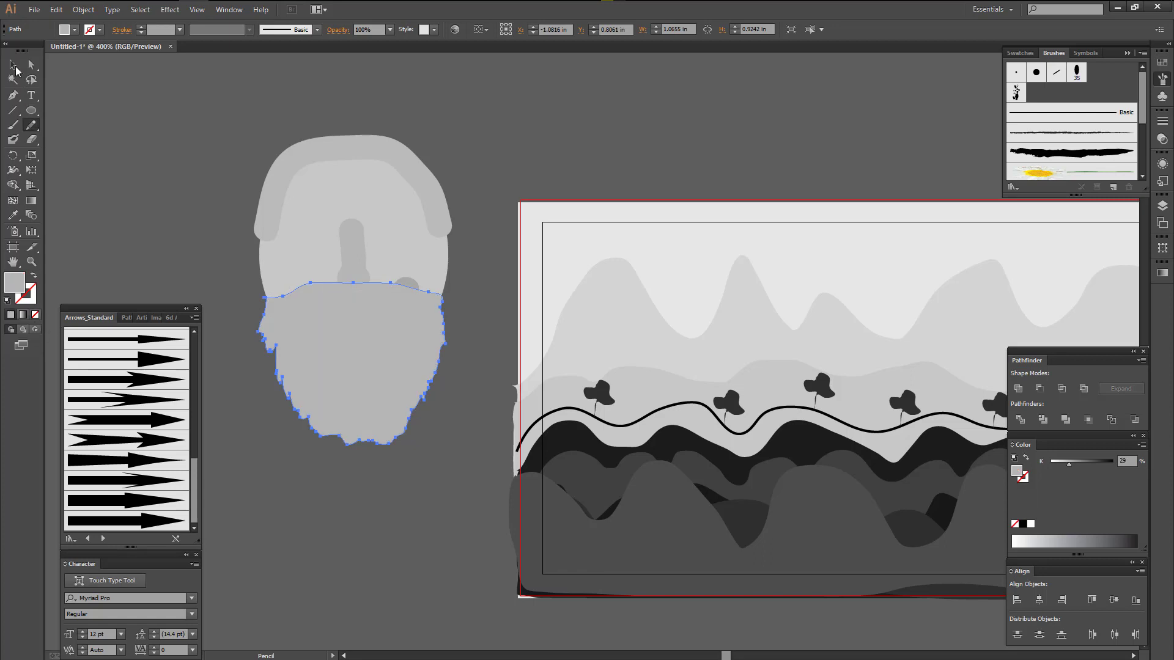
left_click(12, 65)
- Send the beard behind the face and darken the small chin oval
right_click(343, 320)
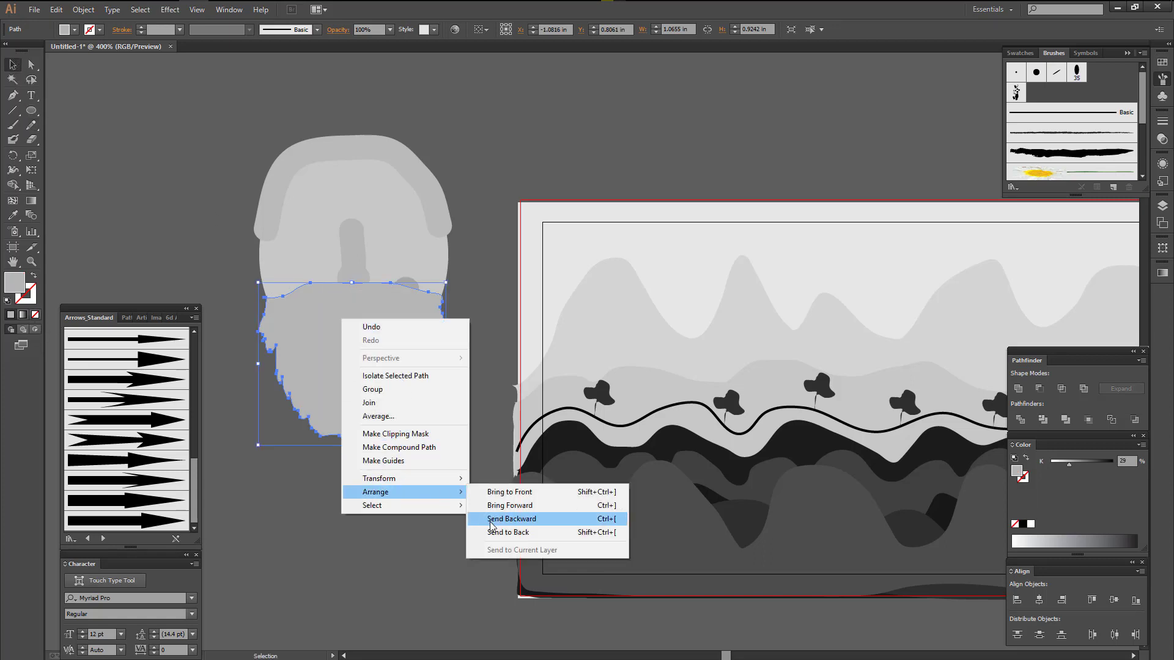
left_click(523, 535)
left_click(361, 367)
left_click_drag(1072, 463, 1077, 463)
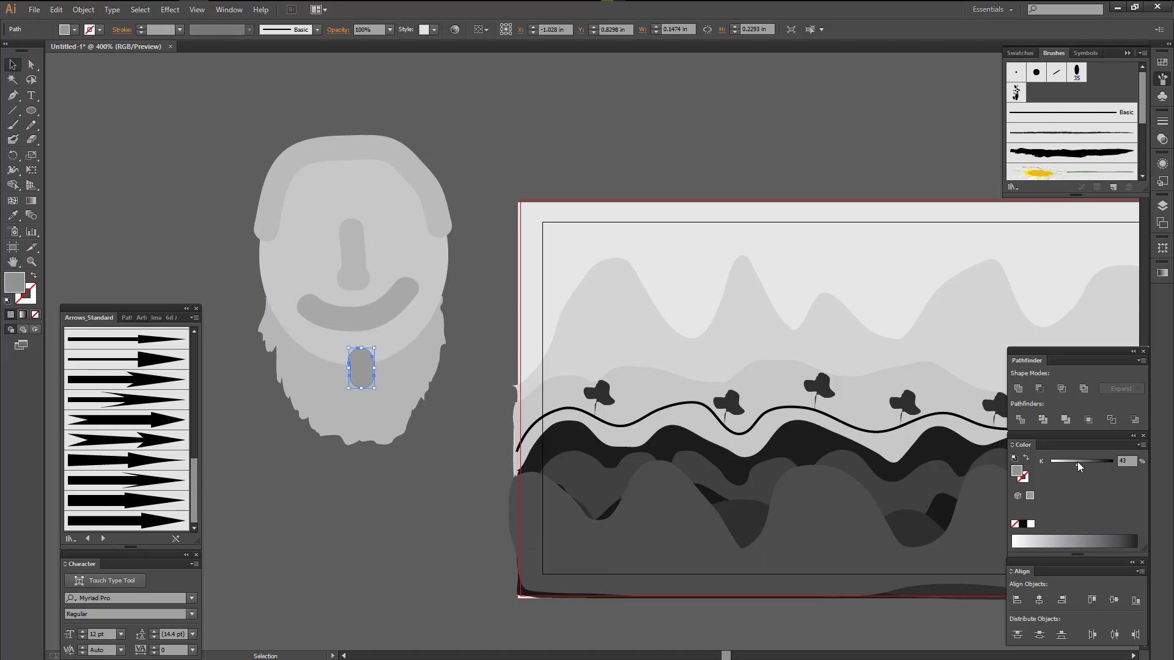
left_click(431, 456)
- Draw a moustache band beneath the mouth with the Pencil and lighten its grey
left_click(31, 125)
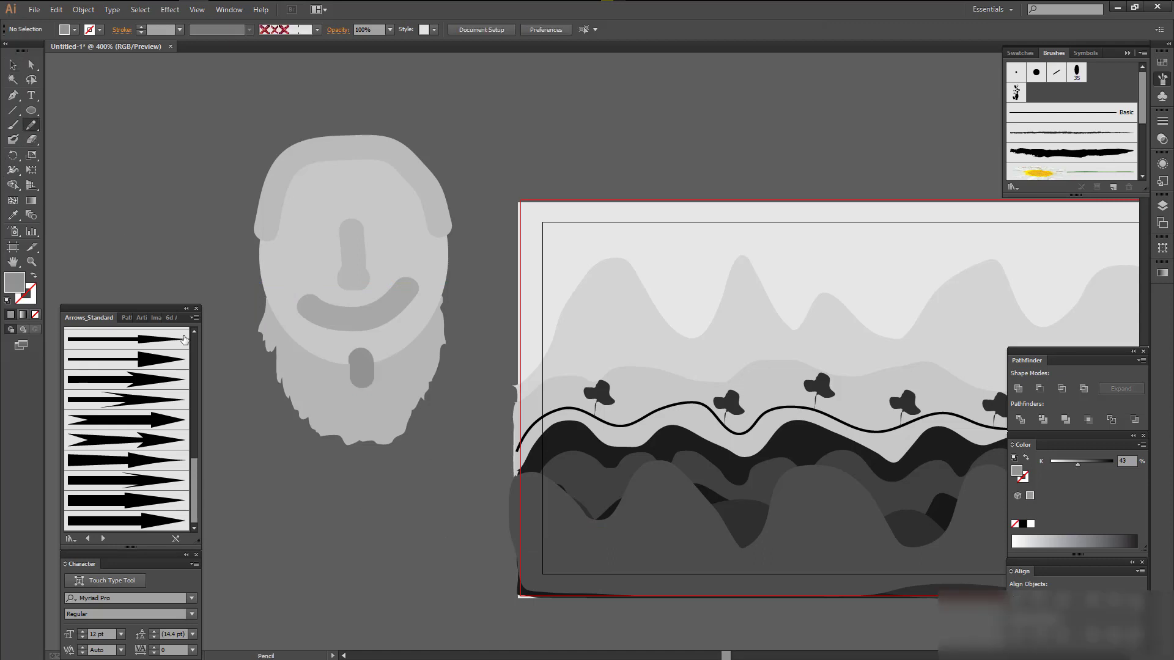
mouse_move(266, 298)
left_mouse_down()
mouse_move(374, 382)
mouse_move(266, 298)
left_mouse_up()
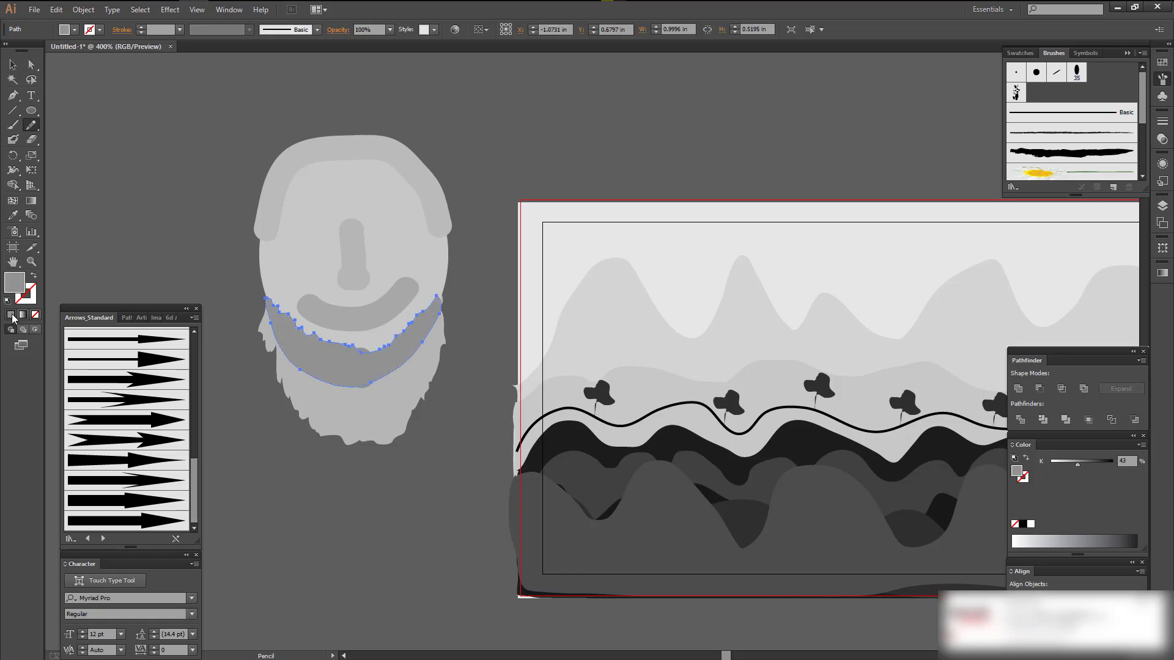
left_click_drag(1077, 463, 1068, 463)
left_click(12, 64)
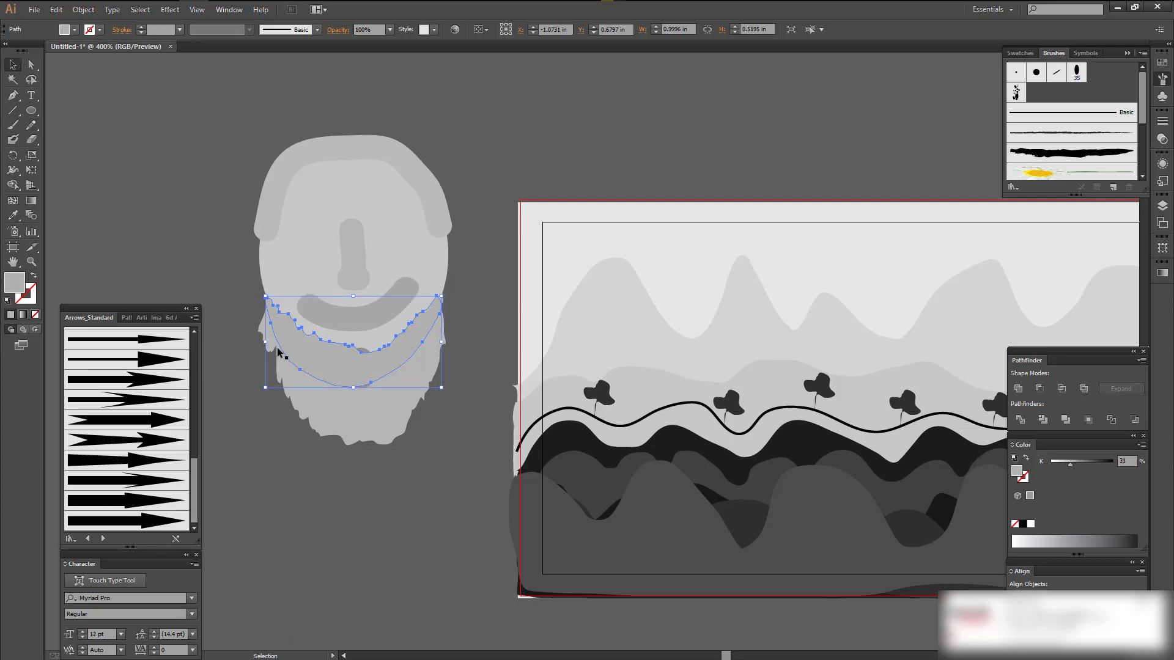
left_click(339, 444)
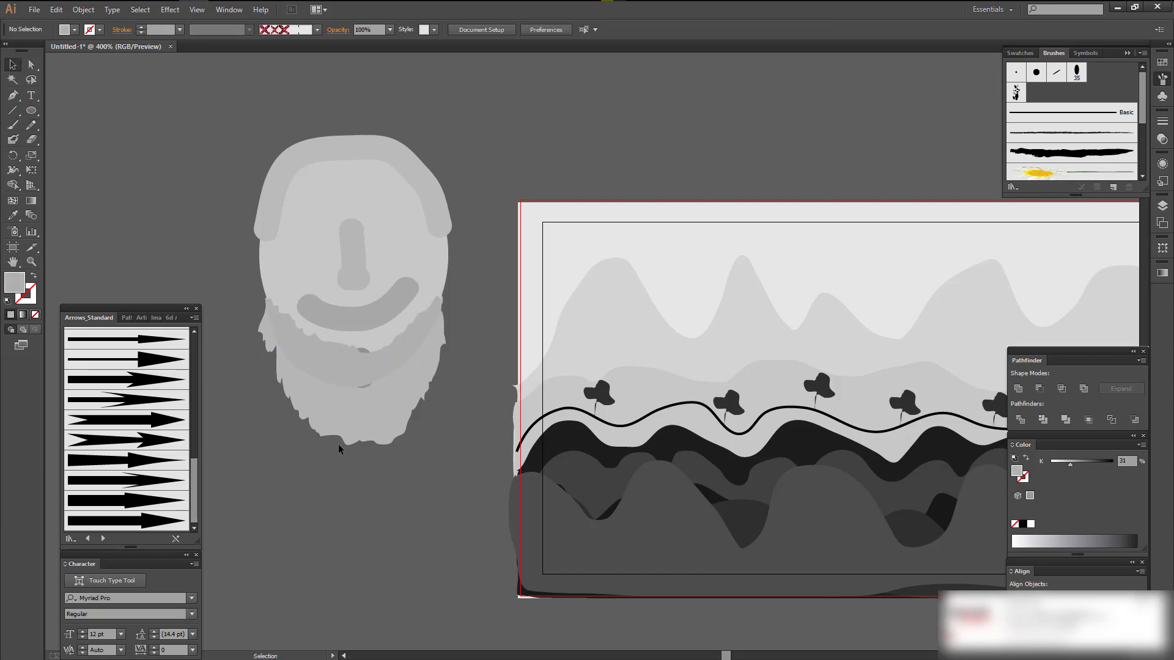
- Bring the chin piece in front of the beard and move it up under the mouth
left_click(367, 385)
right_click(367, 385)
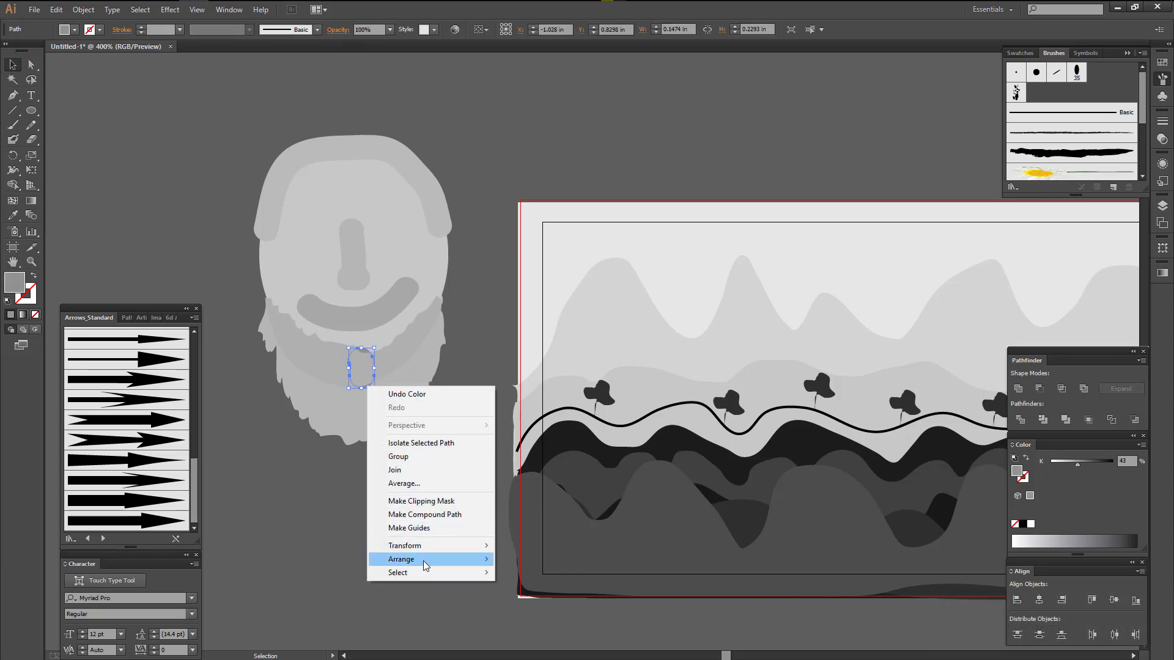
mouse_move(401, 559)
left_click(552, 572)
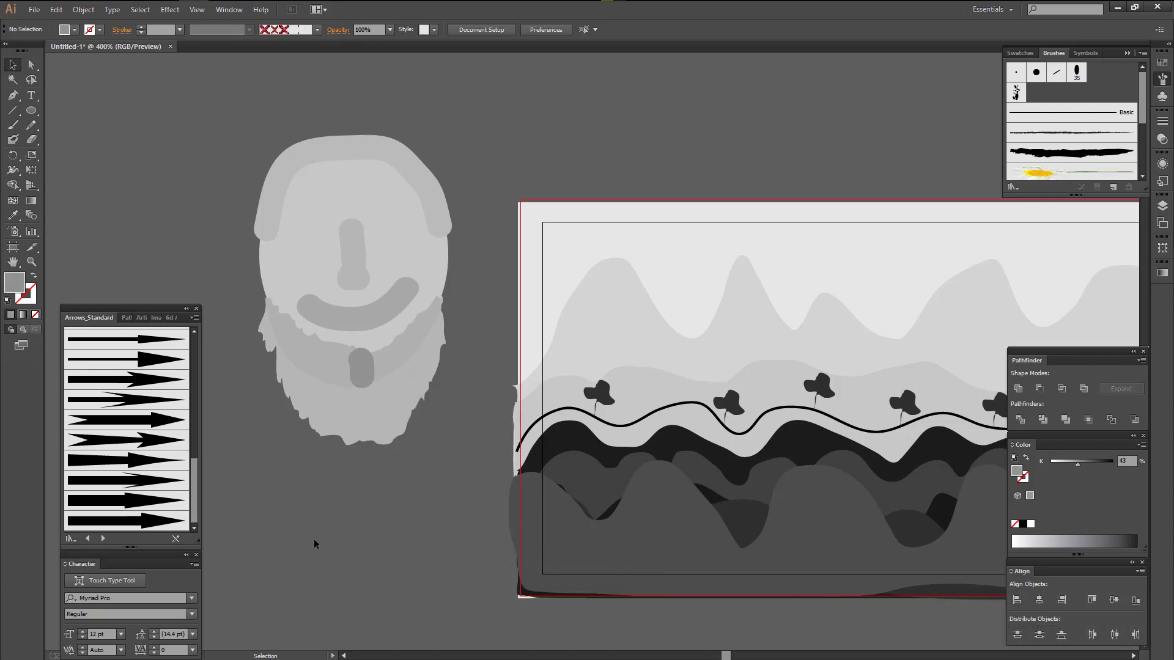
left_click_drag(370, 371, 363, 342)
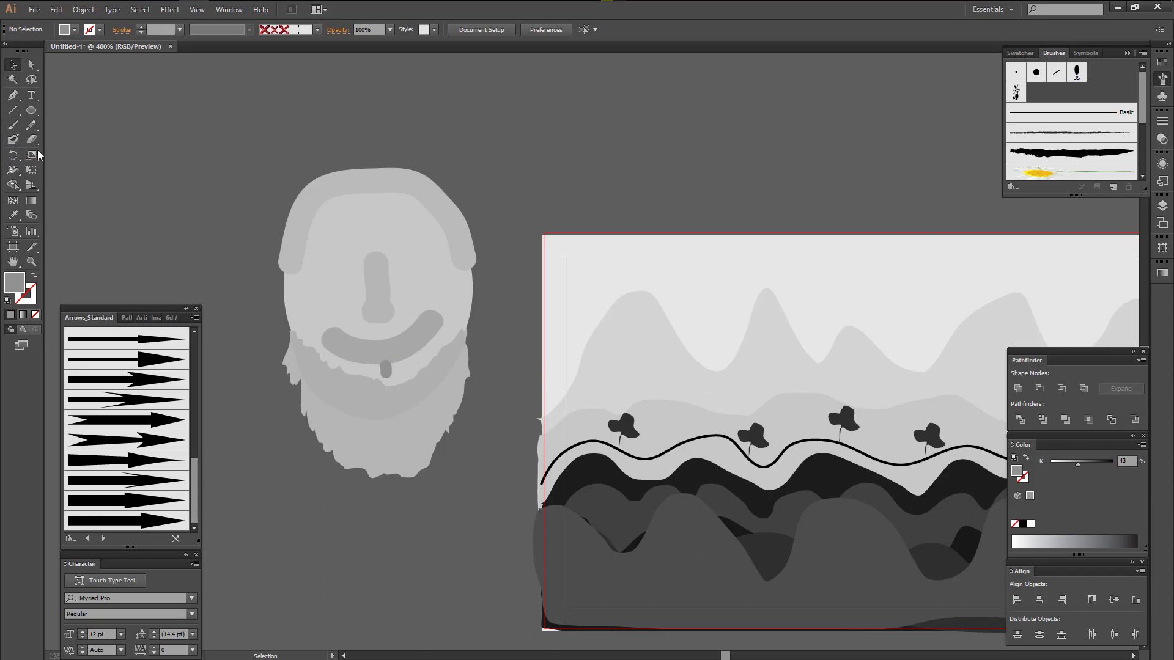
- Select the Eraser tool from the toolbar without changing the artwork
left_click(32, 139)
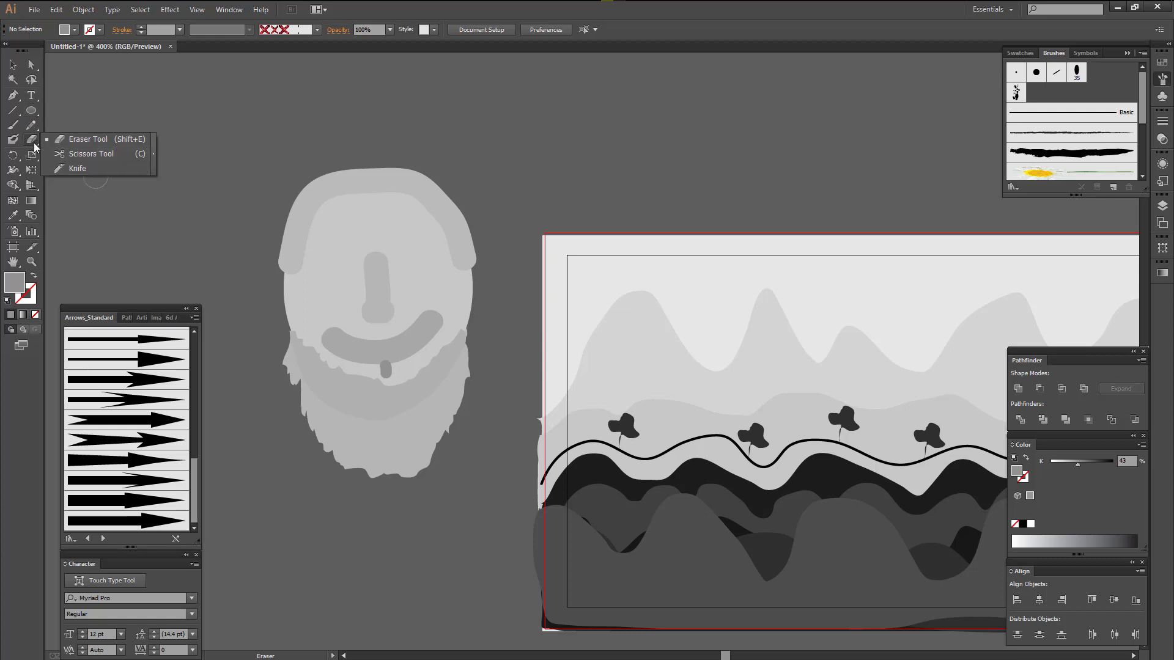
- Select all the bearded face's parts and group them into one object
left_click(89, 140)
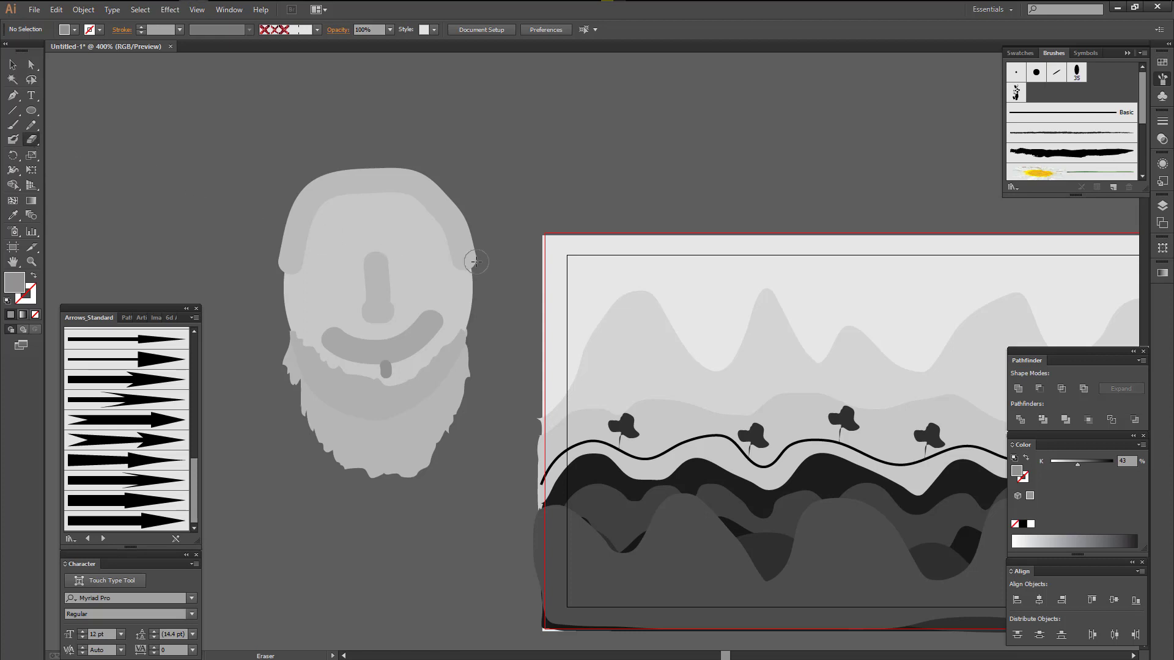
scroll(558, 307, "down", 2)
scroll(558, 307, "down", 1)
key("v")
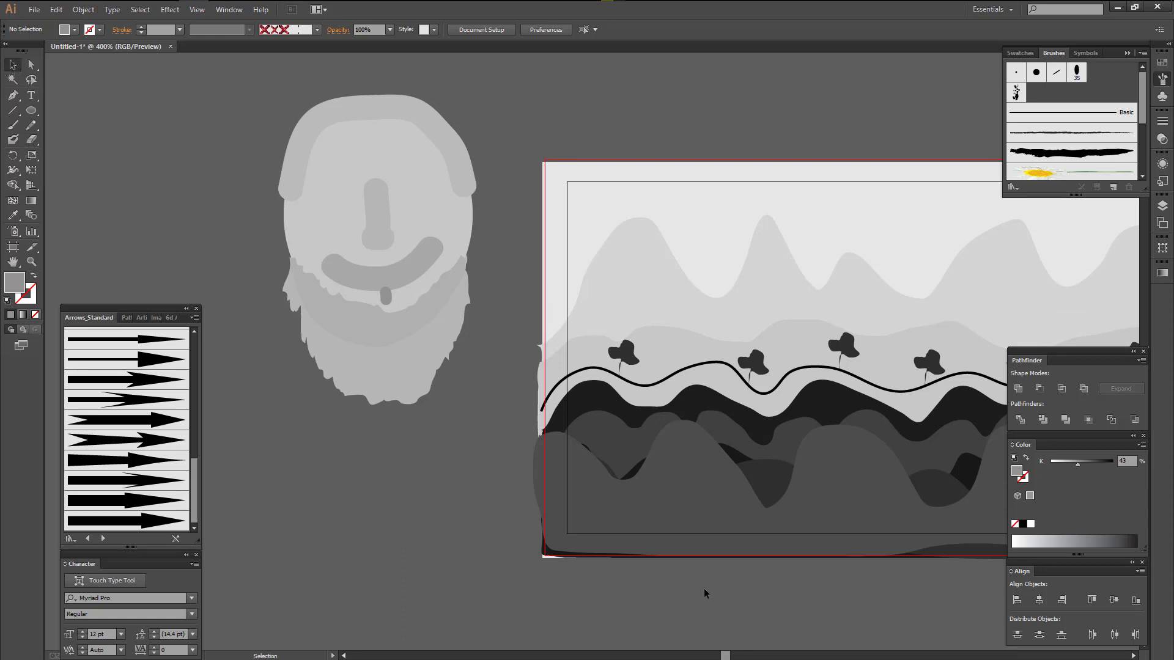
left_click_drag(712, 565, 588, 183)
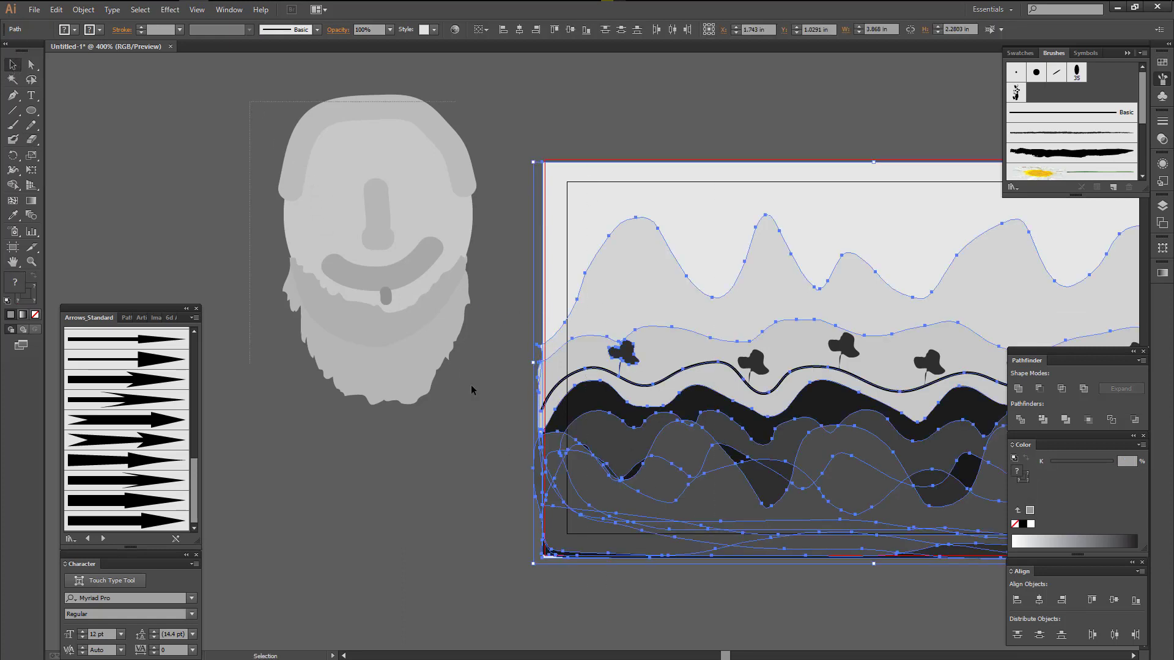
left_click_drag(474, 388, 379, 251)
right_click(379, 241)
left_click(413, 300)
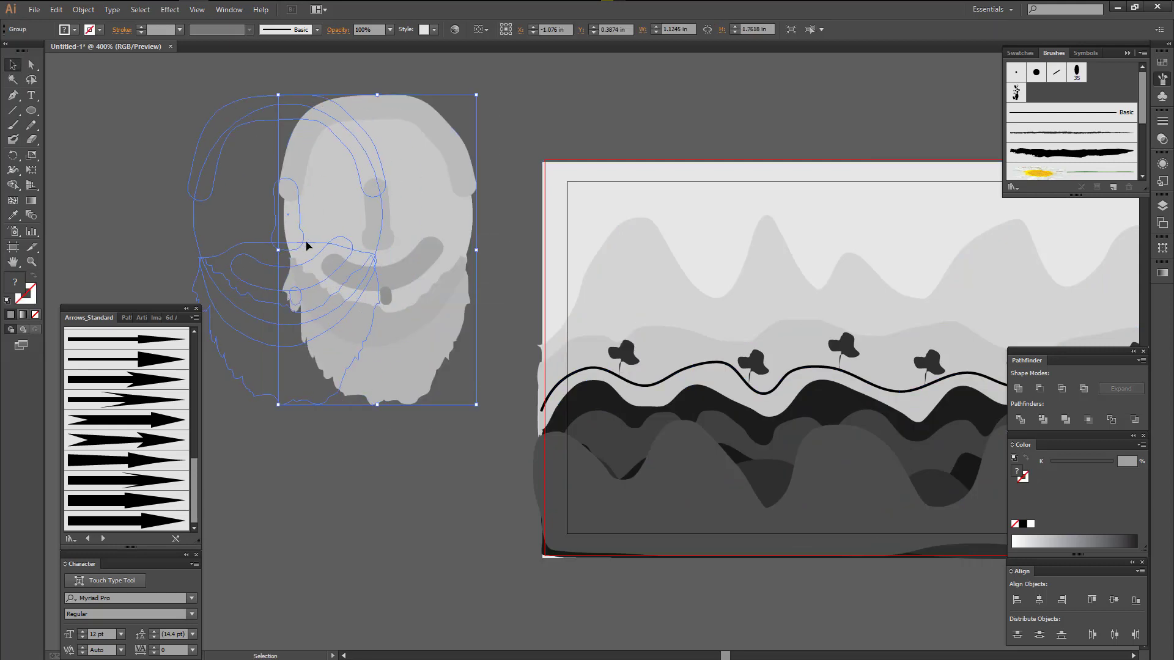
left_click(482, 307)
scroll(459, 312, "up", 1)
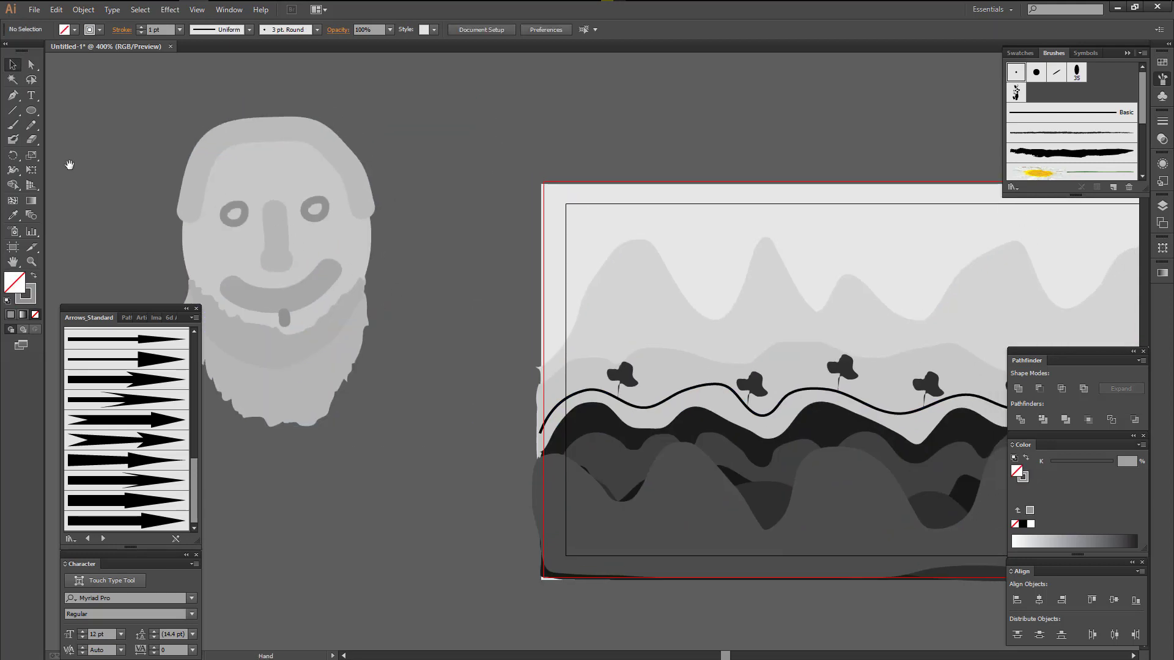
- Zoom out to show face and landscape, then select all paths with Ctrl+A
scroll(555, 191, "down", 1)
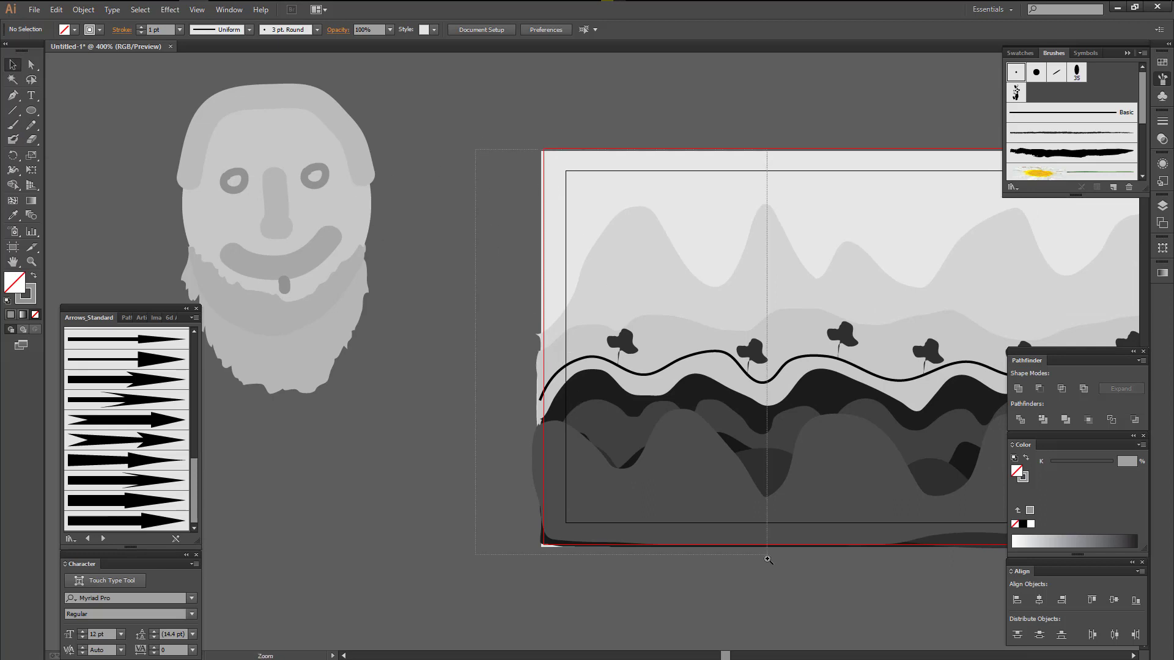
scroll(685, 356, "up", 2)
left_click_drag(687, 474, 639, 412)
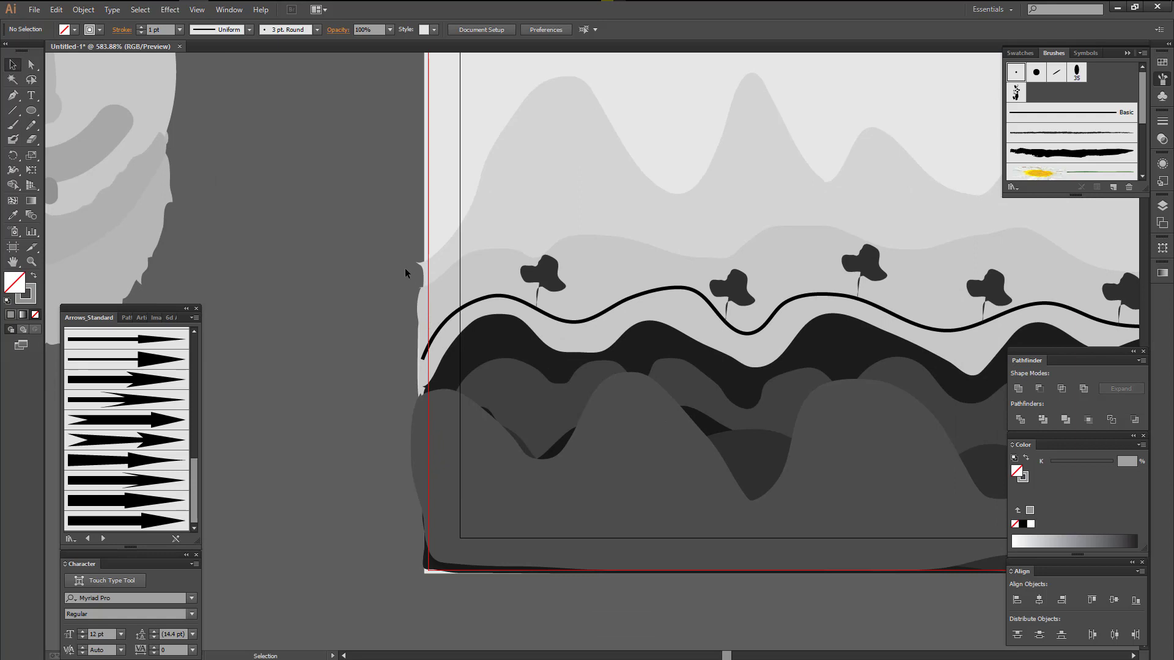
key("ctrl+minus")
key("ctrl+minus")
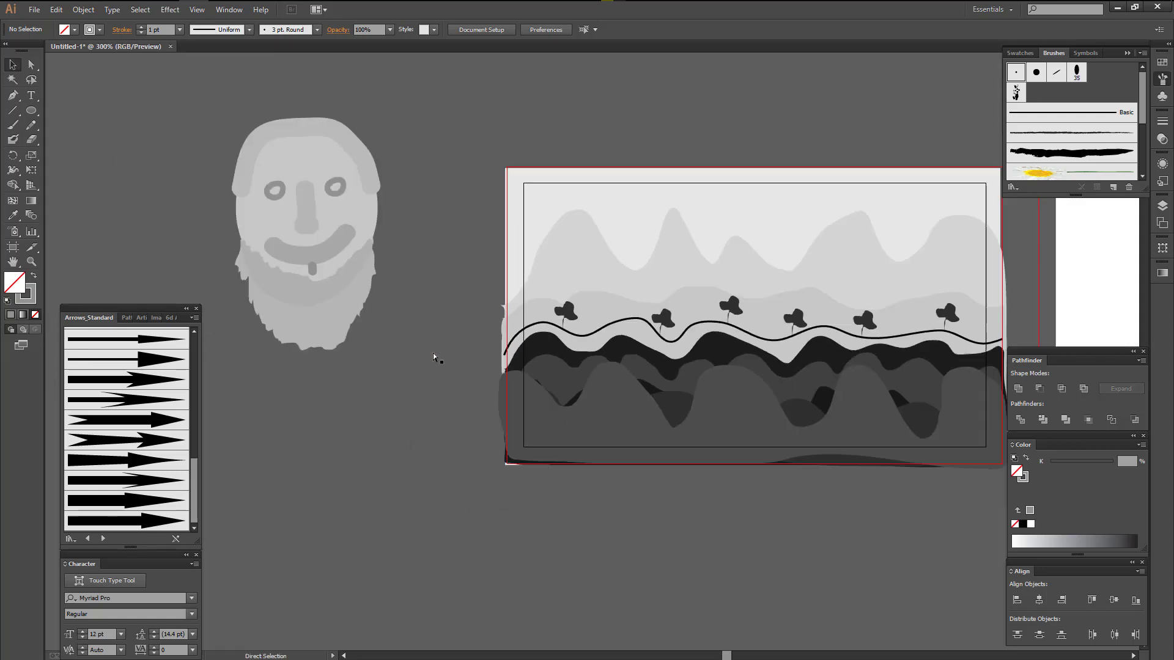
mouse_move(433, 353)
left_mouse_down()
mouse_move(439, 382)
mouse_move(405, 390)
left_mouse_up()
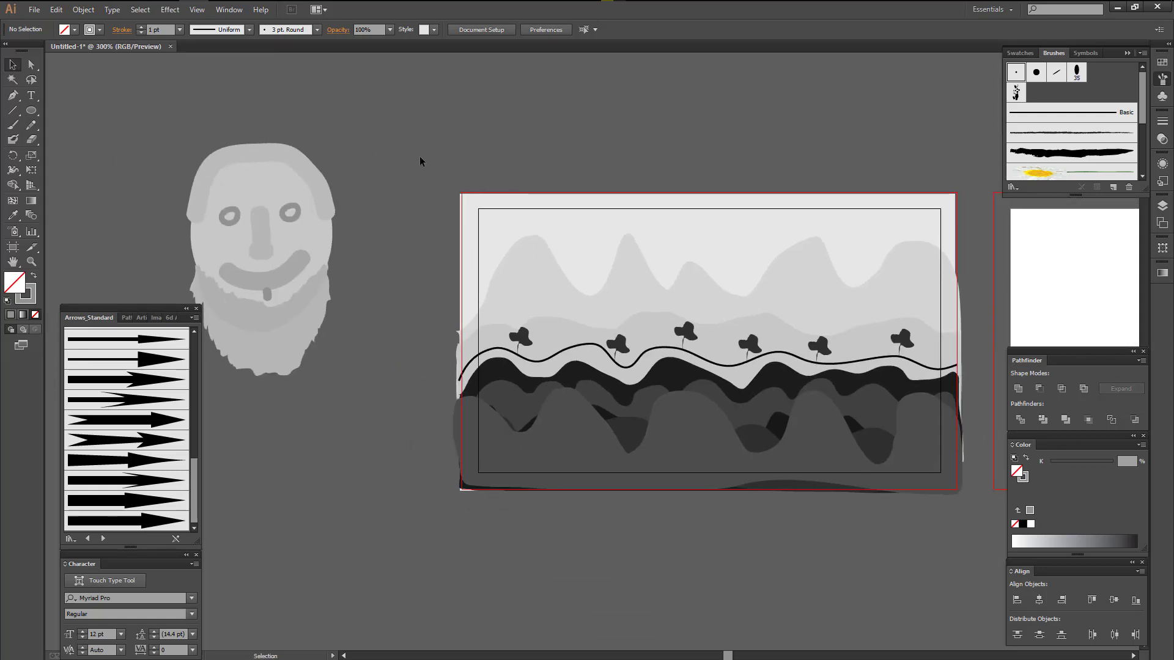
key("ctrl+a")
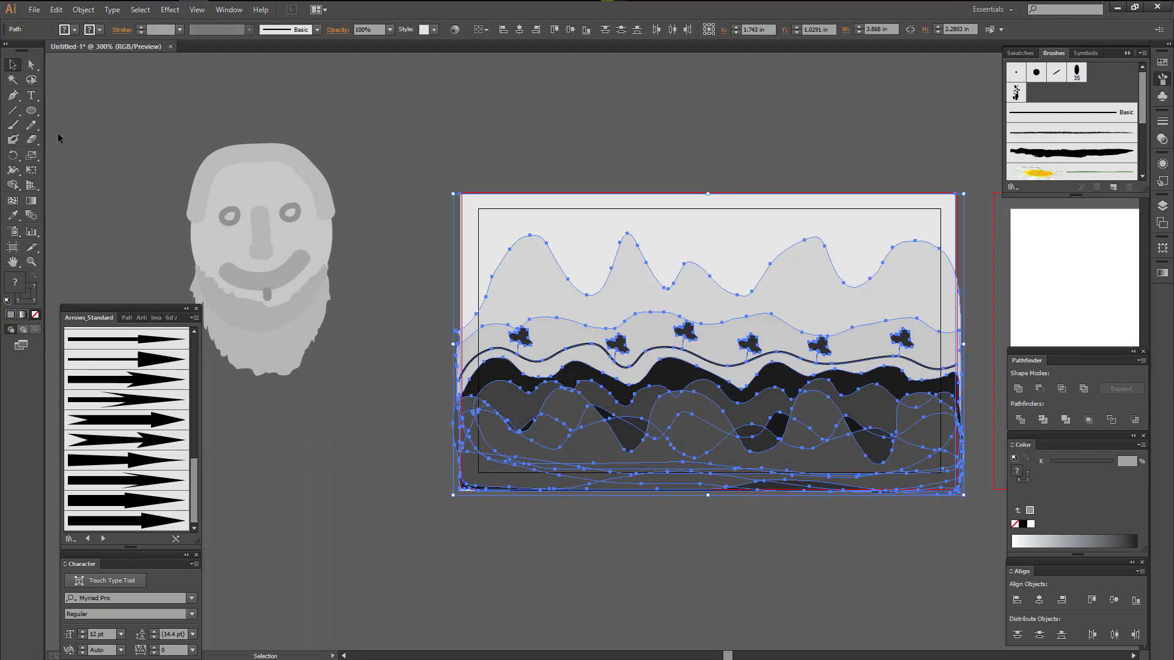
- Erase the landscape overflow past the artboard's left and bottom edges, undoing a stray diagonal erase
left_click(31, 140)
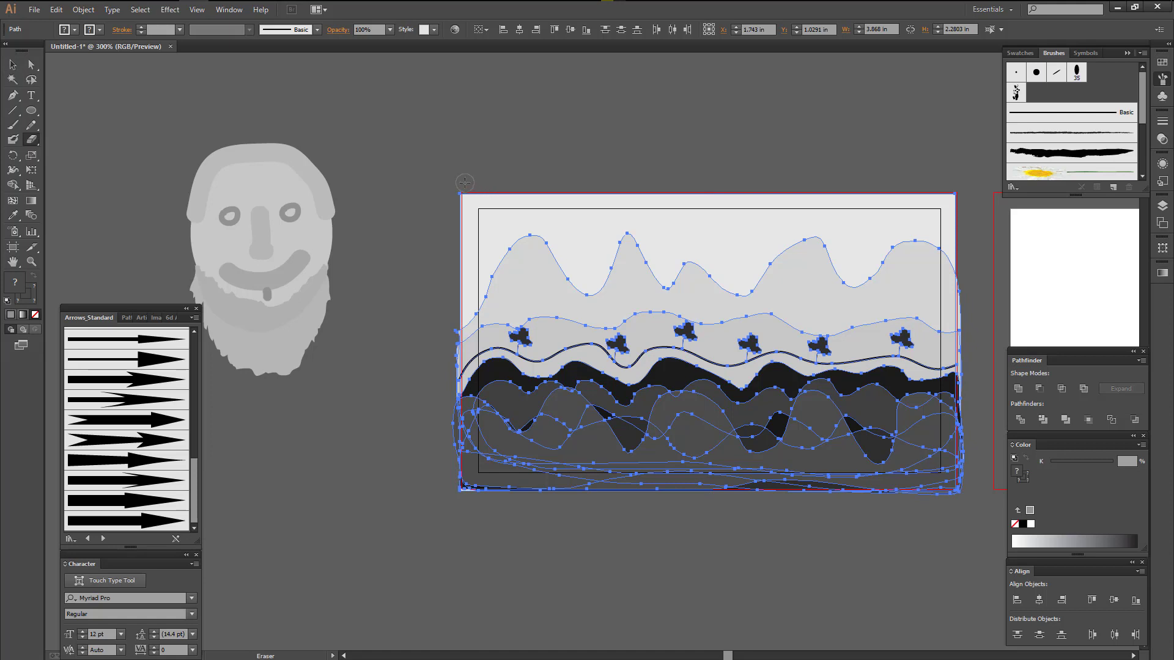
key("ctrl+z")
left_click_drag(458, 177, 518, 526)
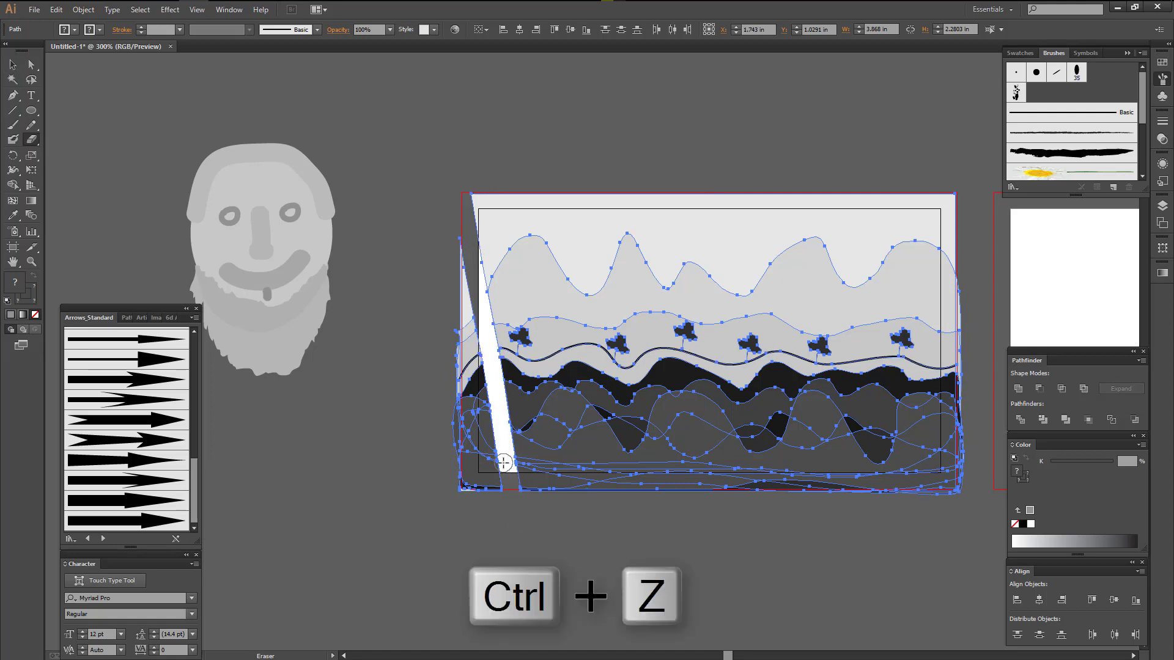
key("ctrl+z")
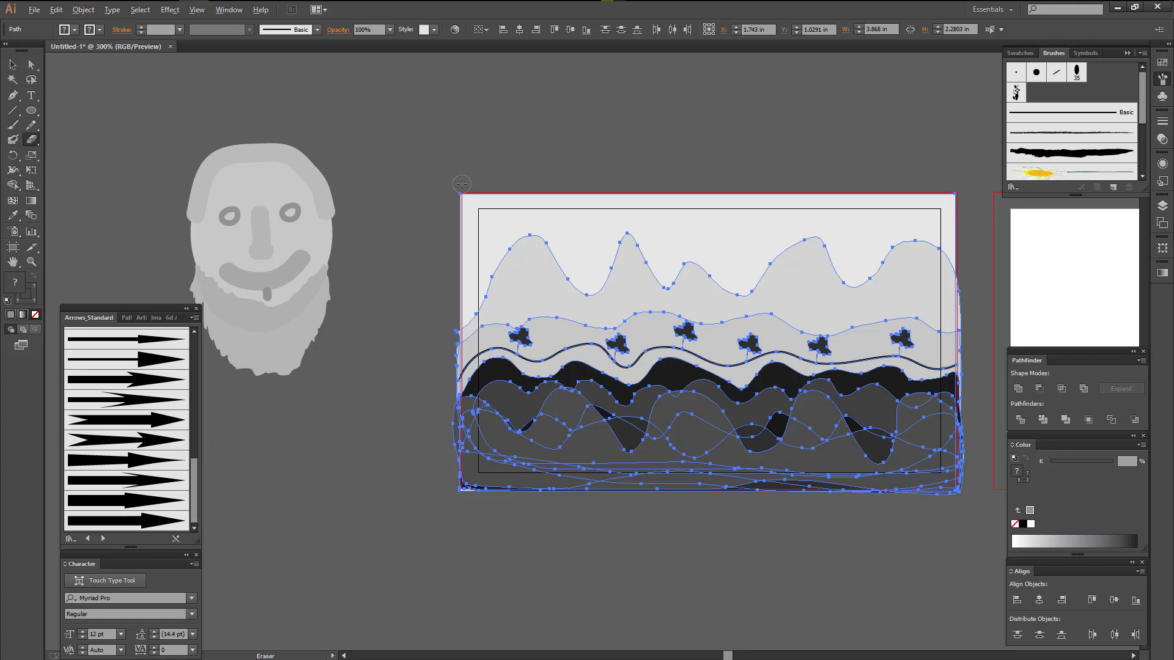
mouse_move(462, 183)
left_mouse_down()
mouse_move(374, 499)
mouse_move(343, 547)
left_mouse_up()
left_click_drag(535, 361, 445, 345)
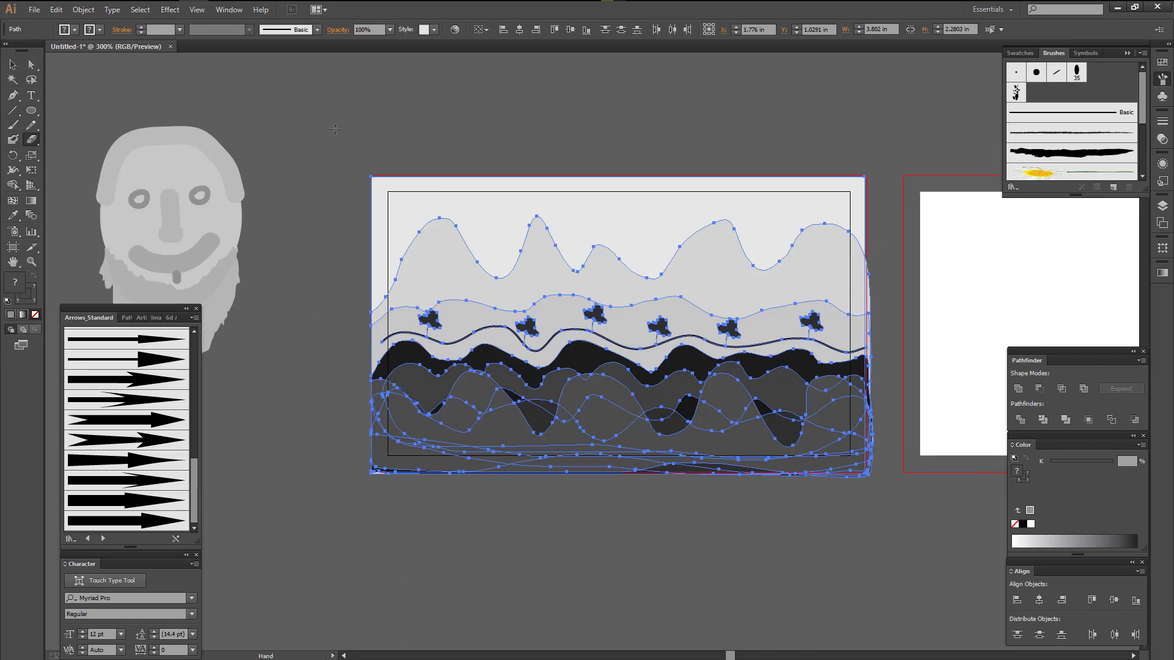
left_click_drag(512, 401, 472, 363)
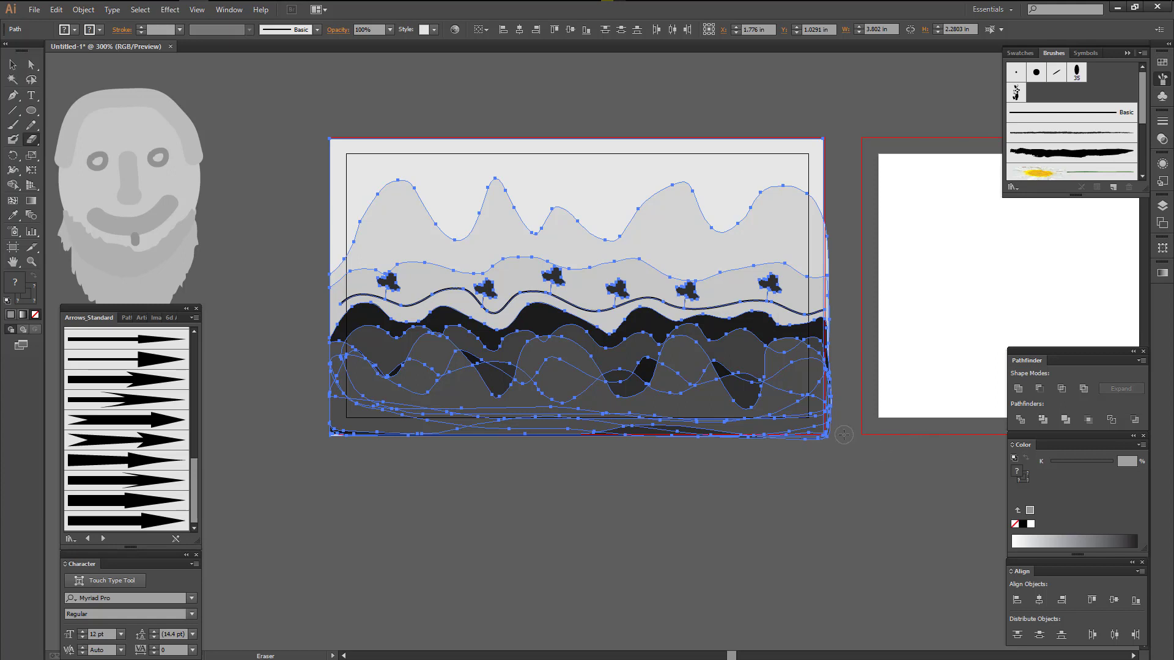
left_click_drag(844, 433, 295, 513)
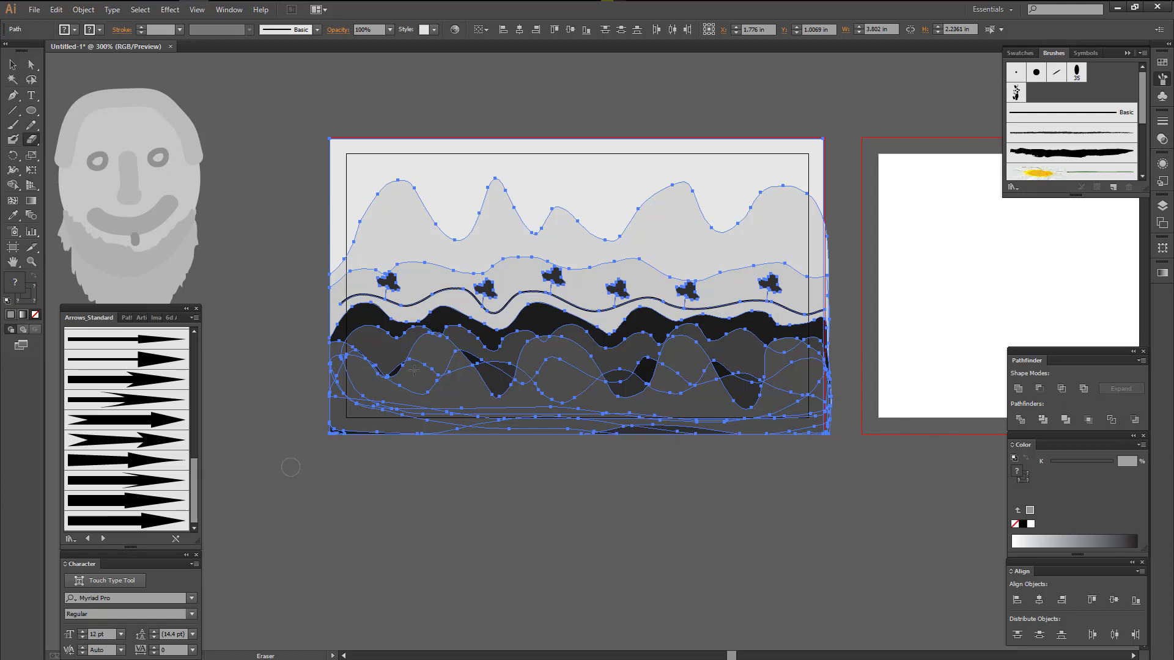
- Reselect the landscape artwork and erase the overflow past the artboard's right edge
left_click(12, 64)
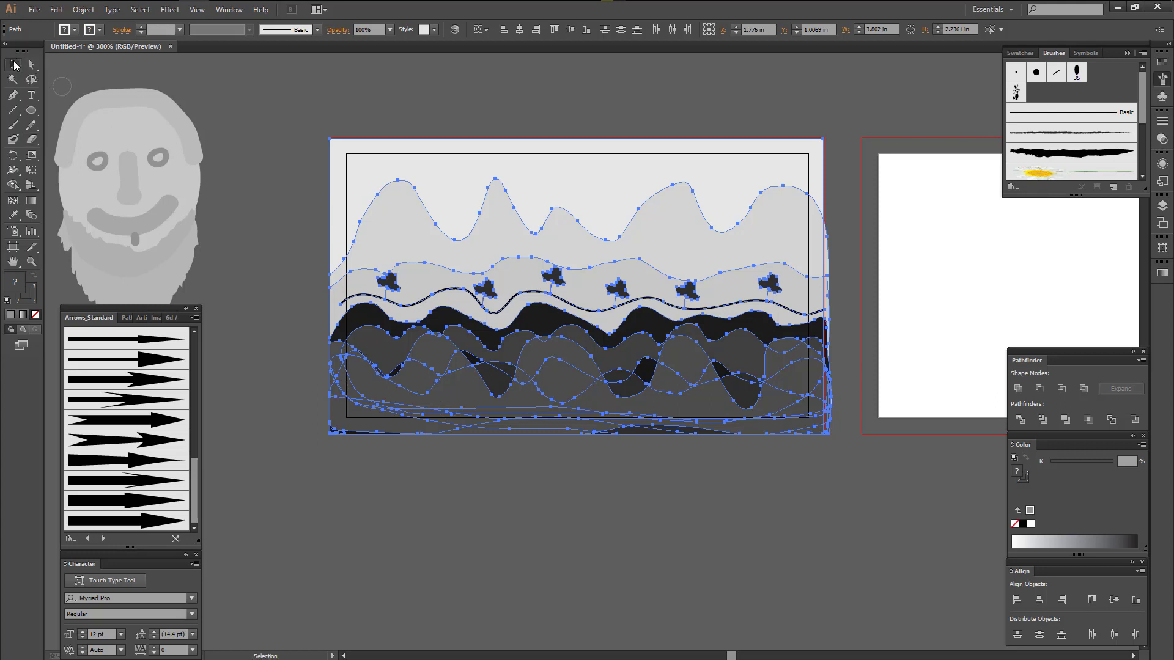
left_click(211, 310)
left_click_drag(322, 321, 349, 349)
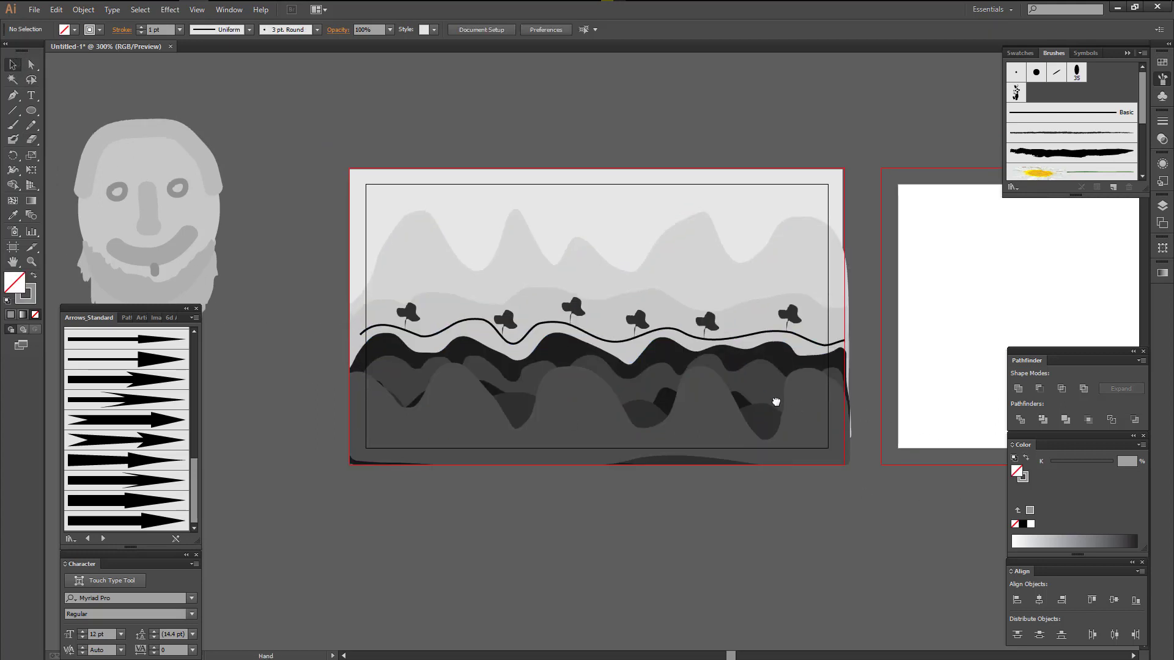
left_click_drag(773, 406, 603, 387)
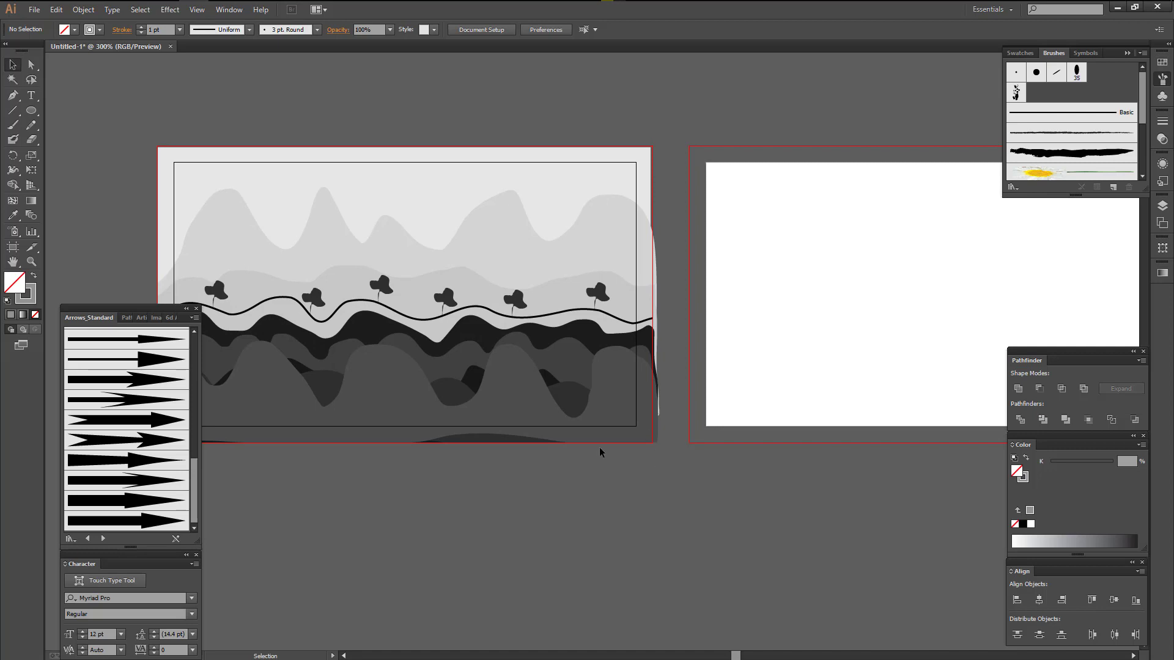
left_click_drag(600, 453, 387, 113)
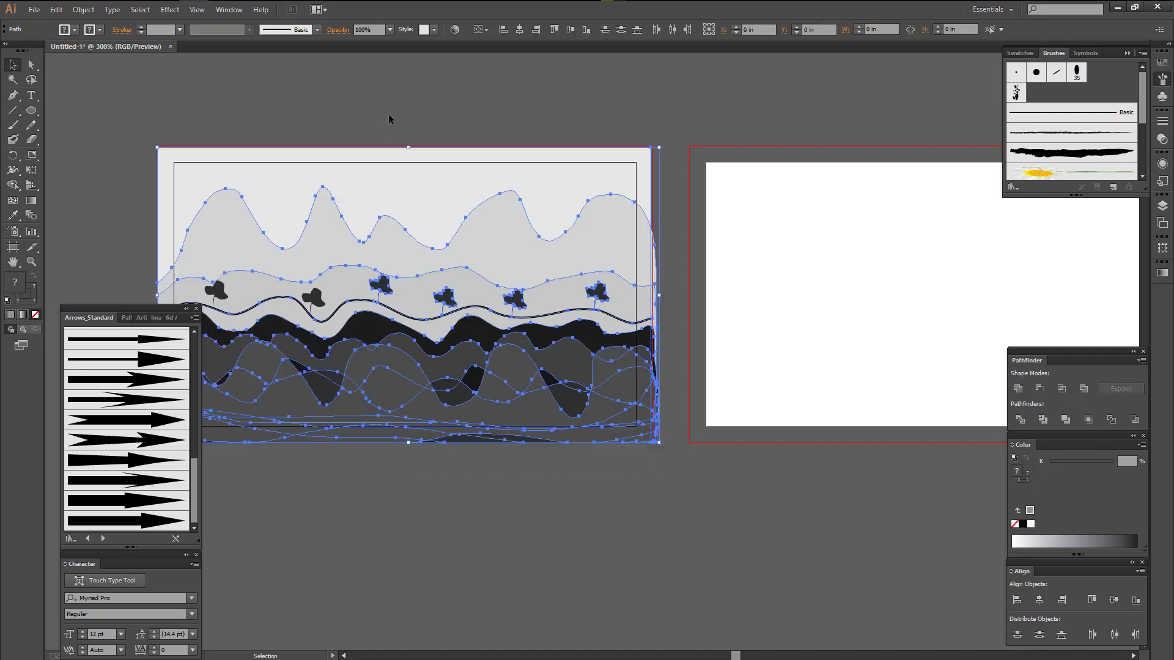
left_click(35, 139)
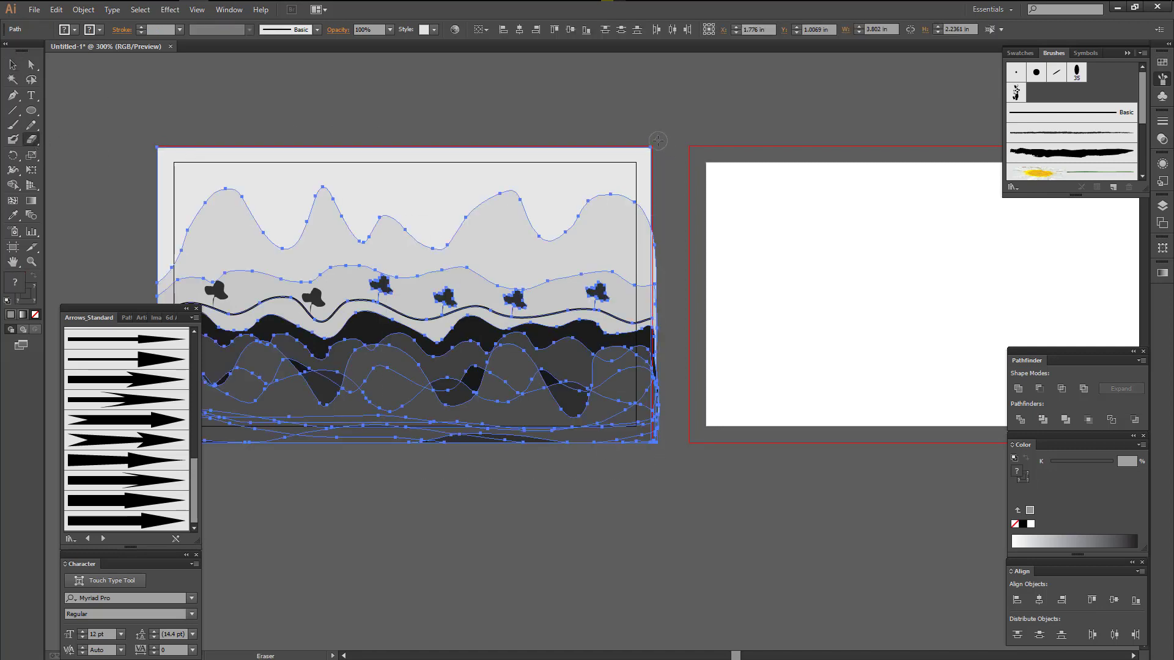
left_click_drag(654, 138, 655, 211)
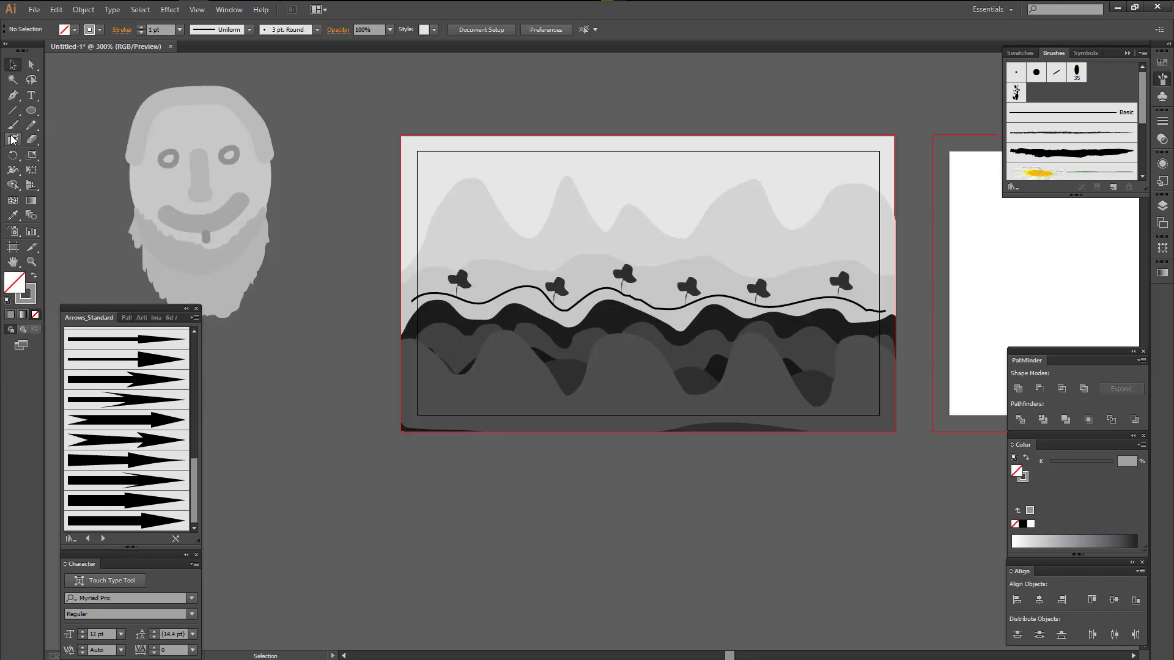
- Draw a freehand grey swirl, lighten its fill and move it into the dark hills
left_click(30, 125)
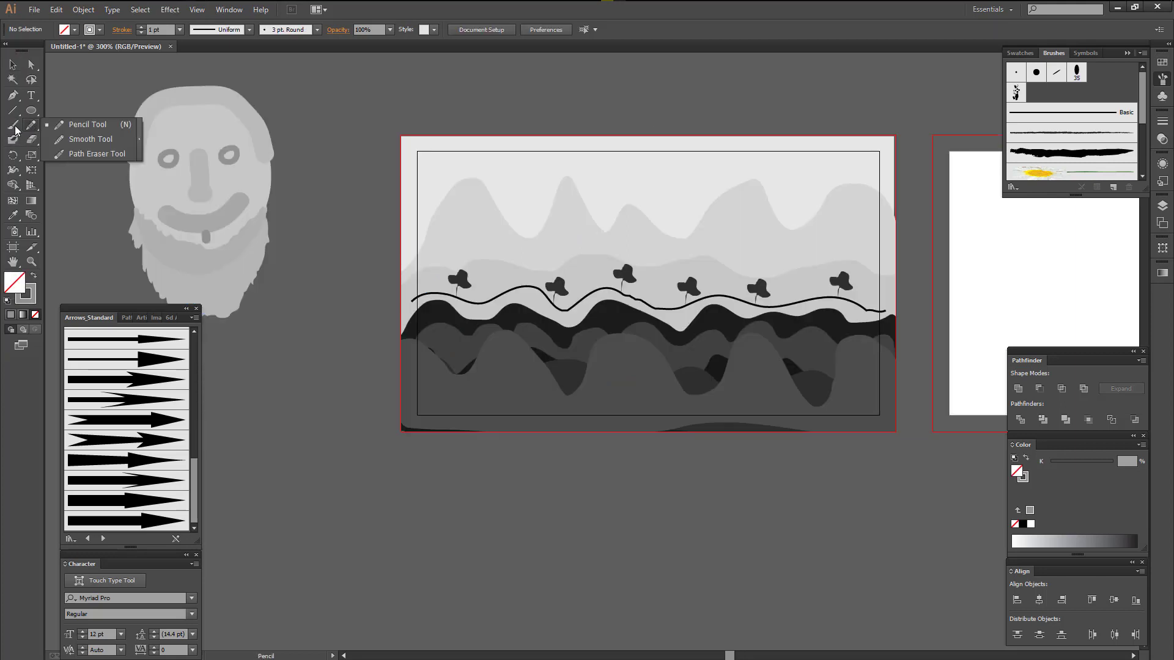
mouse_move(30, 125)
left_mouse_down()
mouse_move(32, 145)
mouse_move(72, 153)
left_mouse_up()
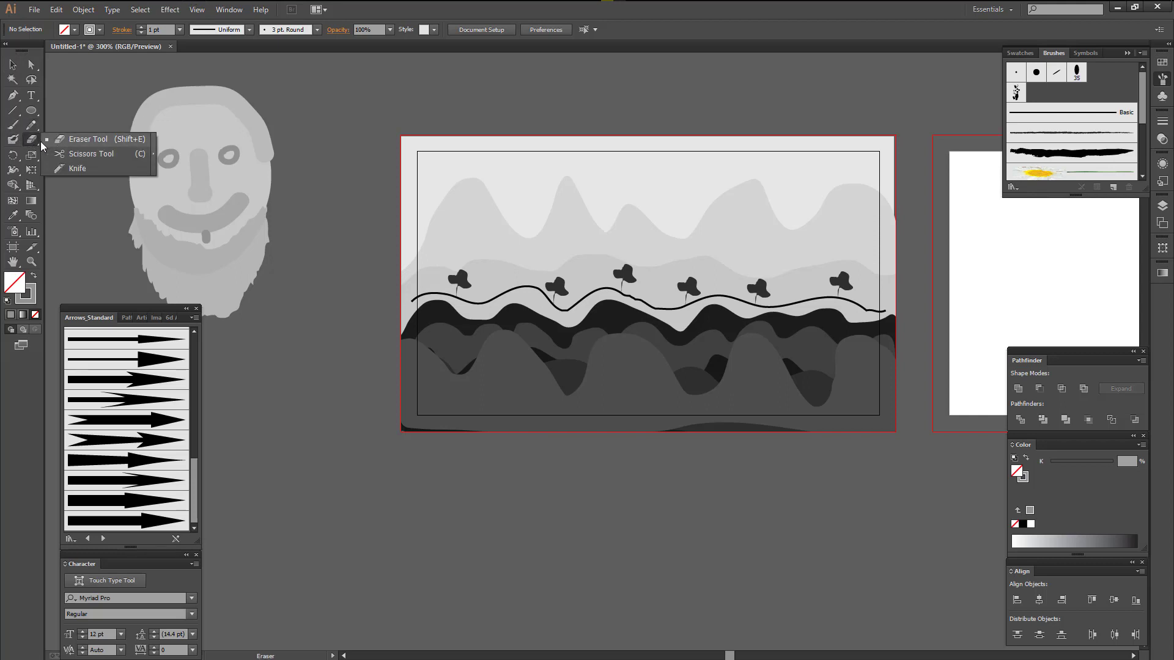
left_click(31, 144)
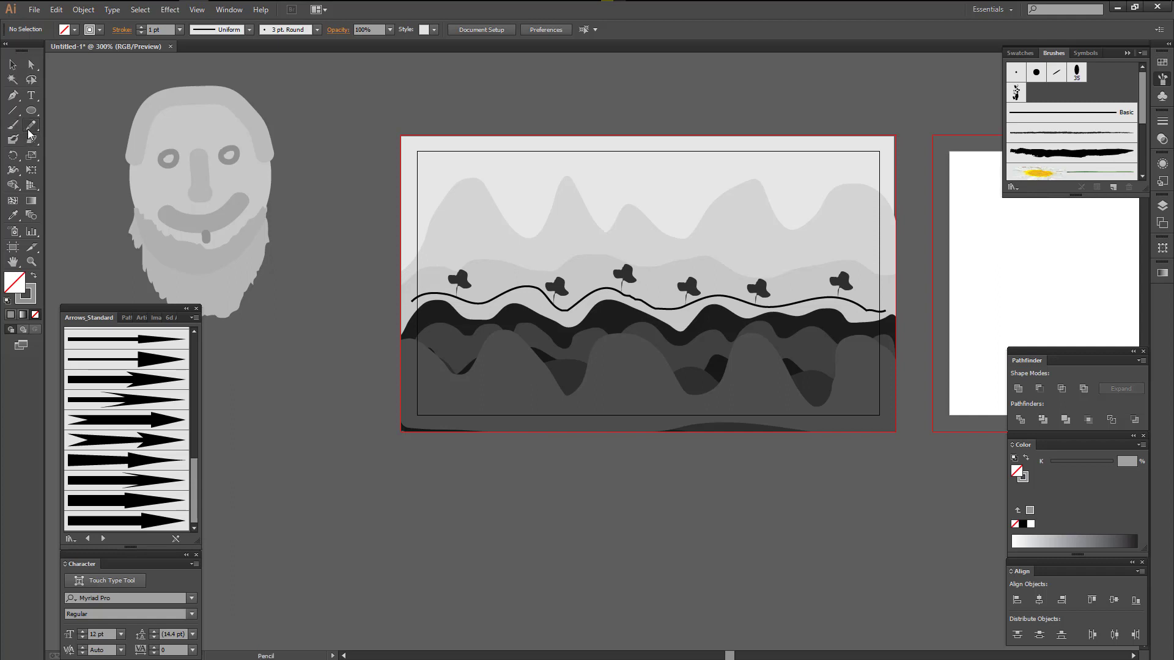
left_click_drag(30, 125, 74, 129)
left_click_drag(448, 312, 440, 321)
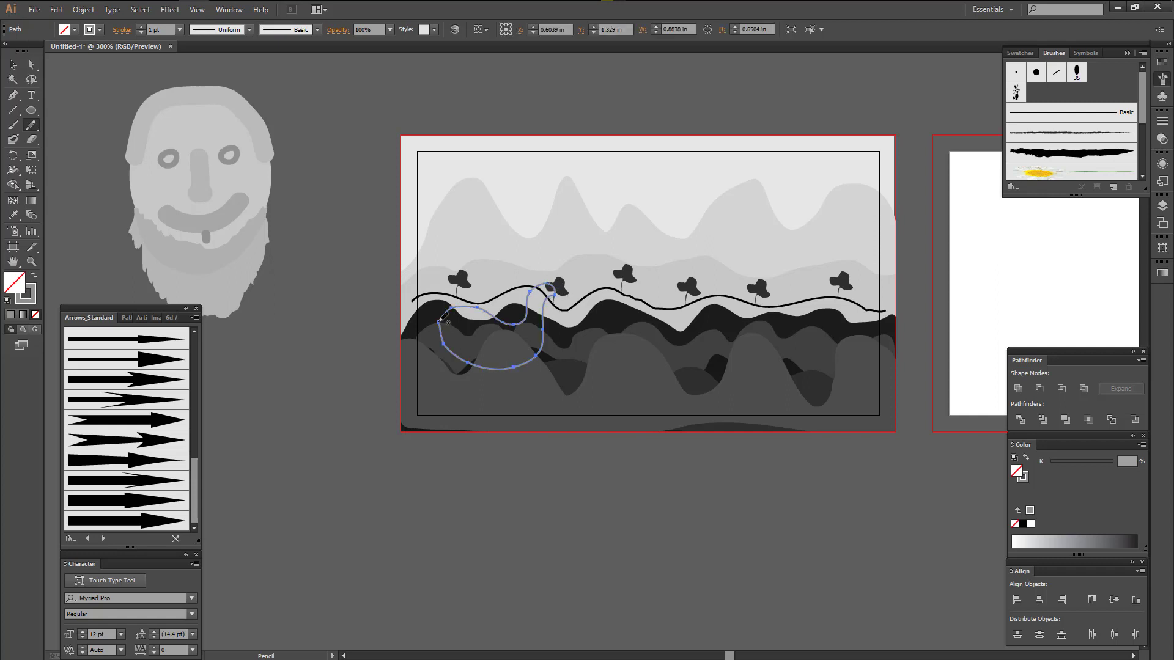
key("shift+x")
key("v")
left_click_drag(501, 342, 324, 408)
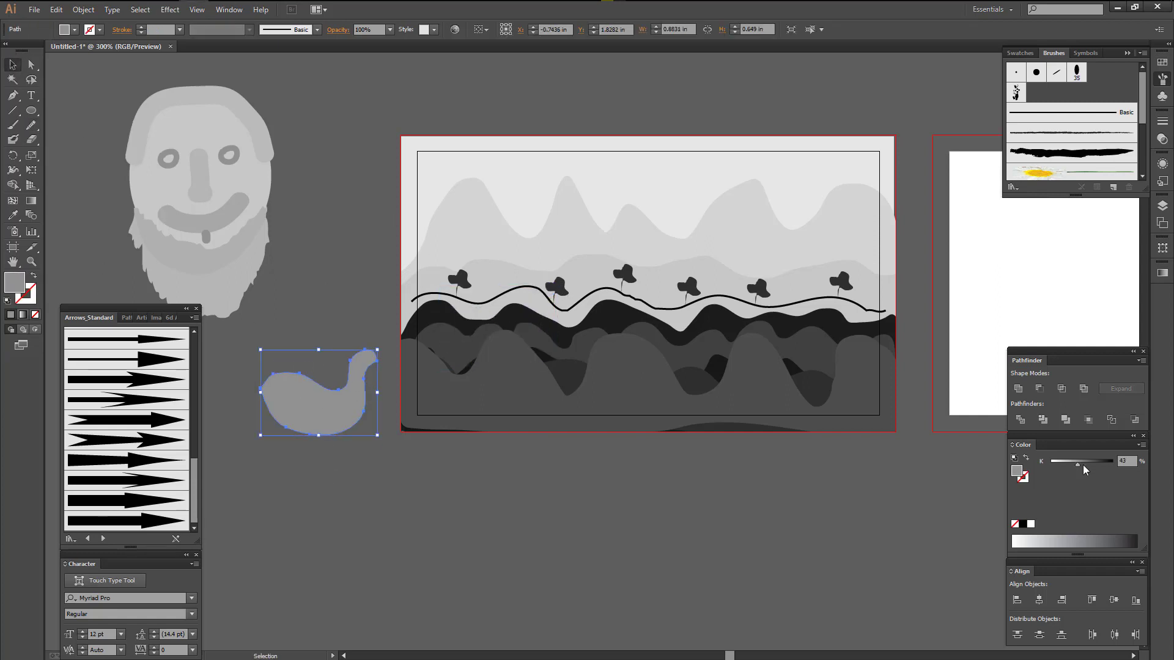
left_click_drag(1078, 464, 1073, 464)
mouse_move(318, 398)
left_mouse_down()
mouse_move(553, 355)
mouse_move(523, 365)
left_mouse_up()
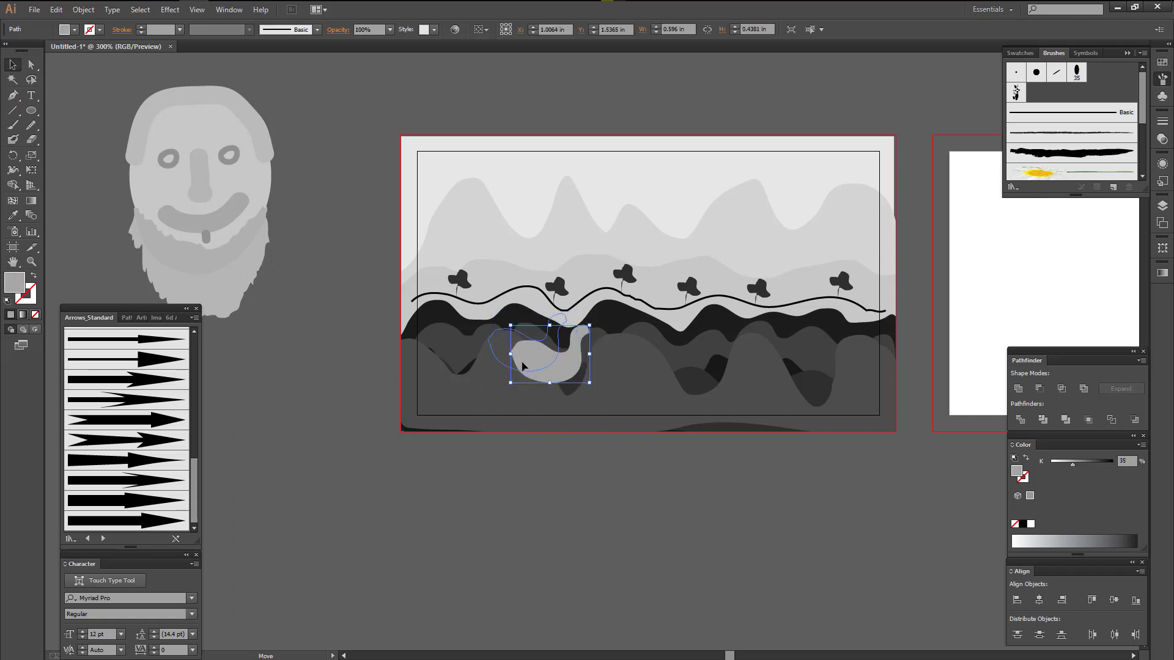
- Bring the dark hills path to front, then duplicate, rotate and lighten a swirl copy
left_click(499, 380)
right_click(499, 380)
left_click(619, 538)
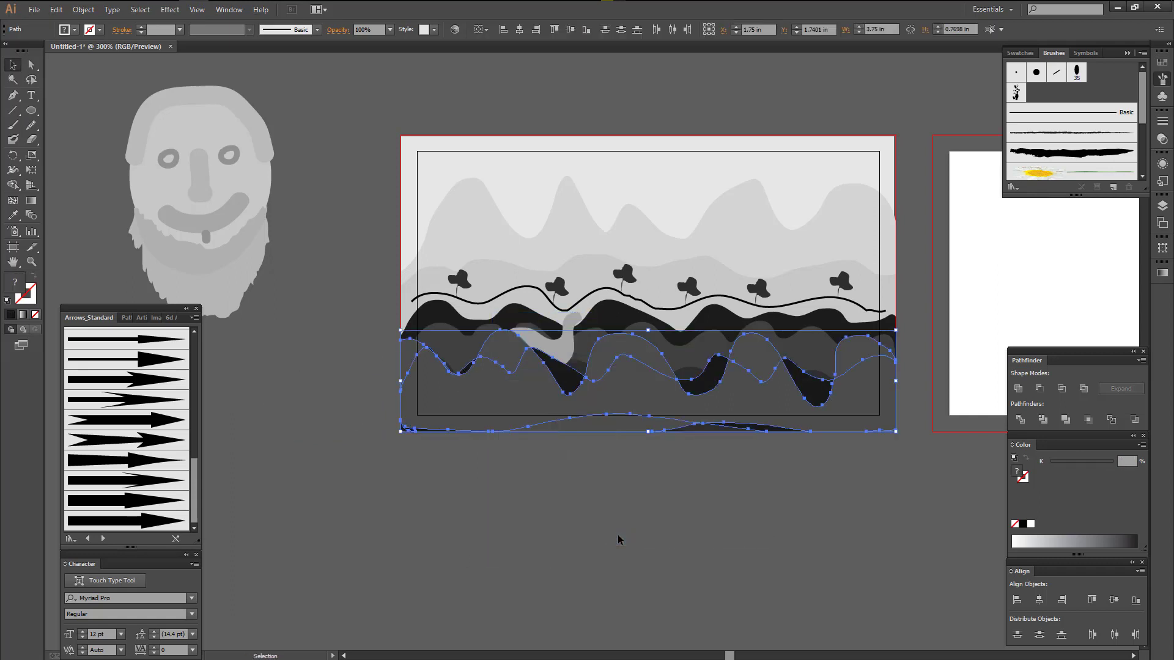
left_click(574, 346)
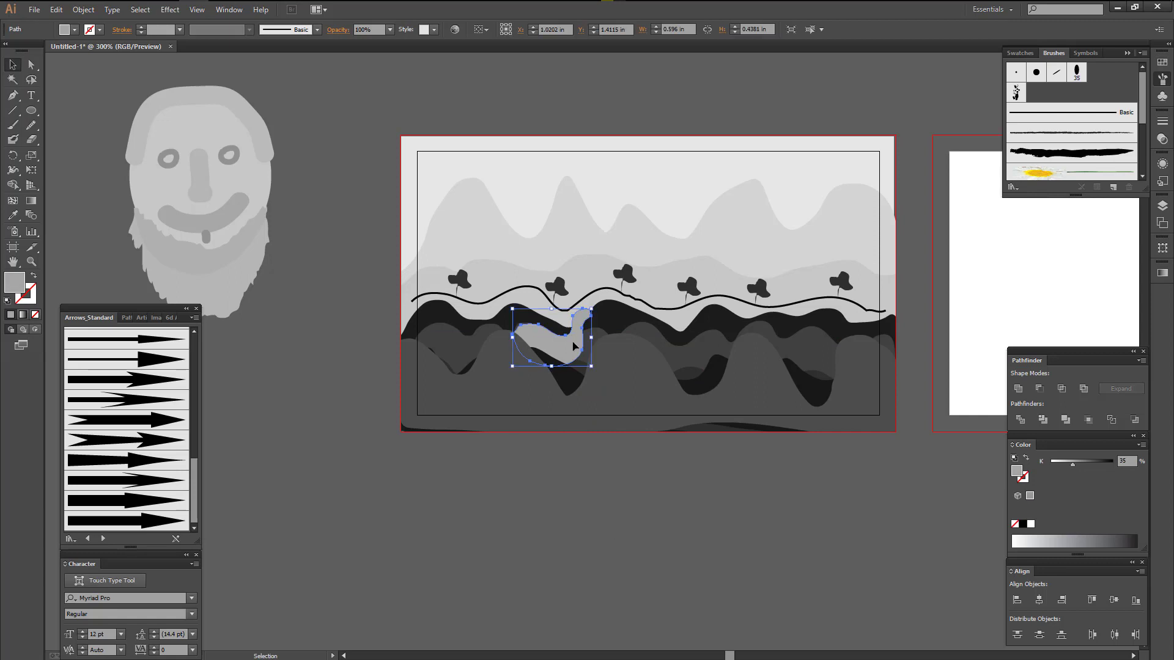
left_click_drag(577, 348, 706, 365)
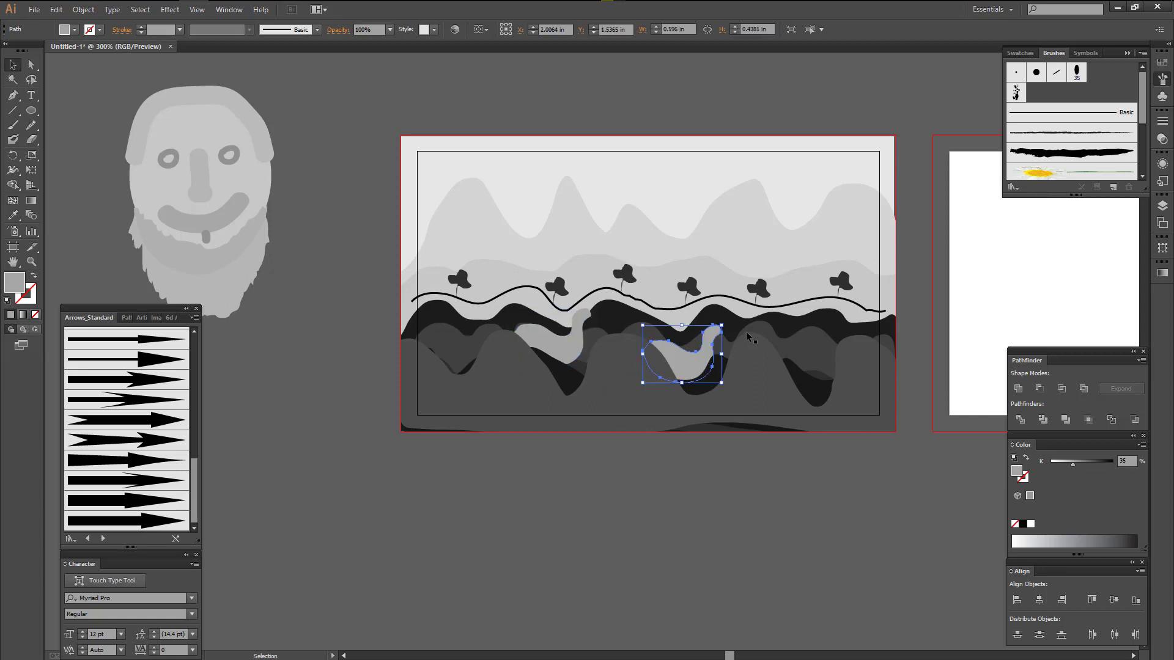
left_click_drag(721, 315, 700, 364)
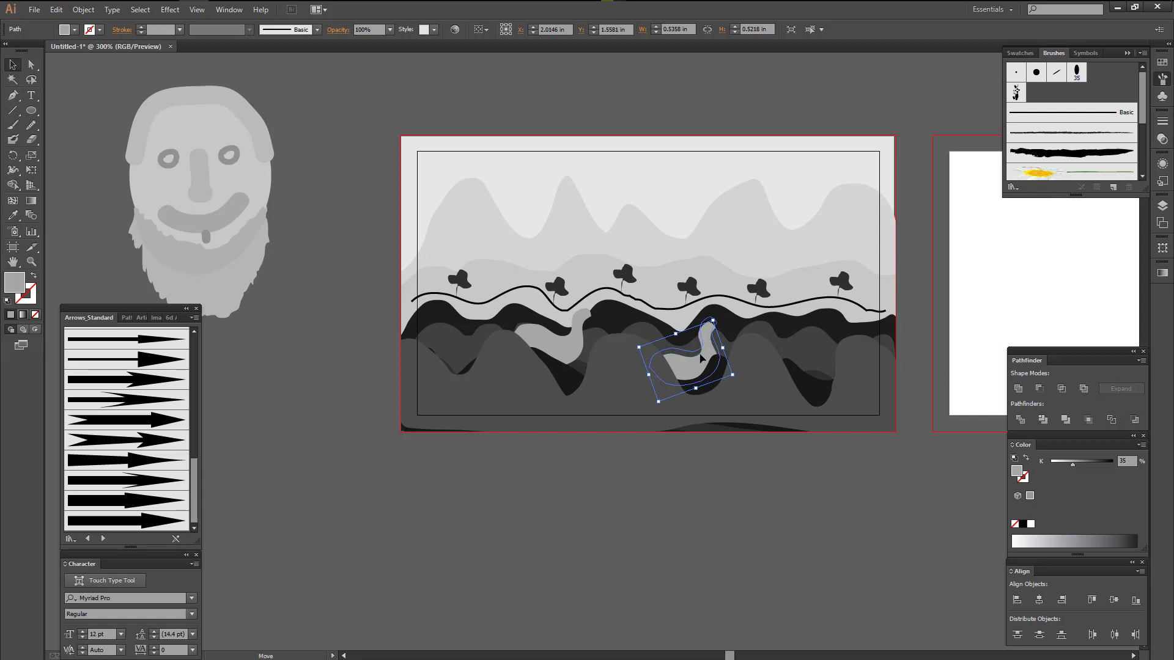
left_click_drag(700, 363, 702, 359)
left_click_drag(1072, 465, 1064, 467)
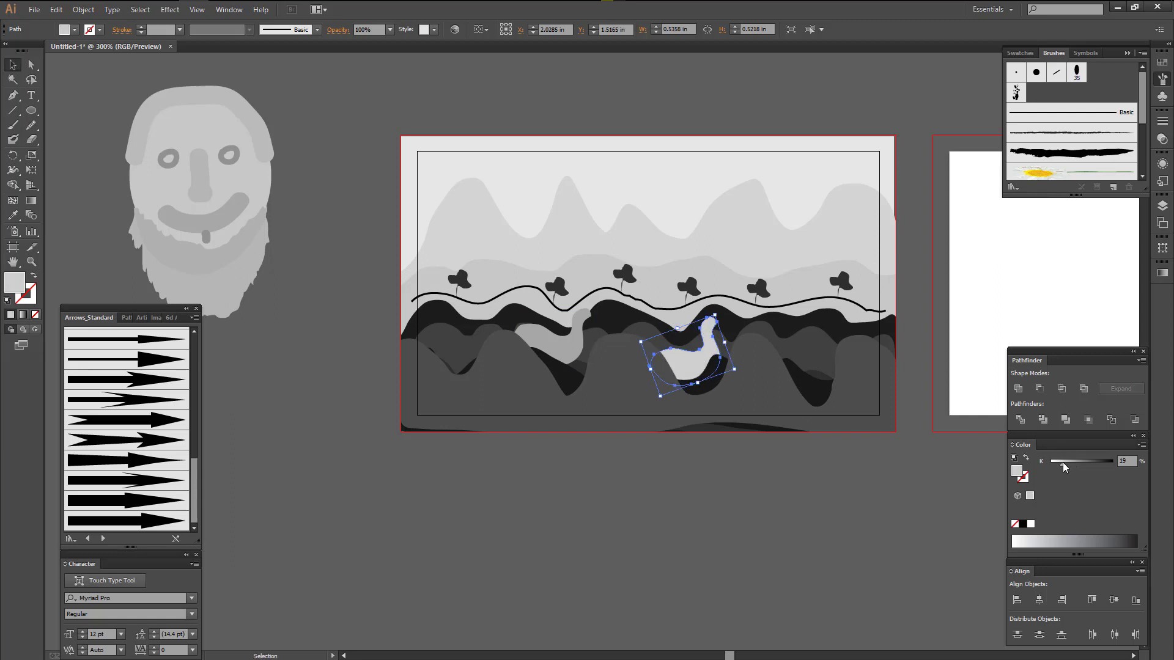
- Lighten the left swirl, shrink the rotated copy, and Alt-drag a third swirl copy
left_click(573, 355)
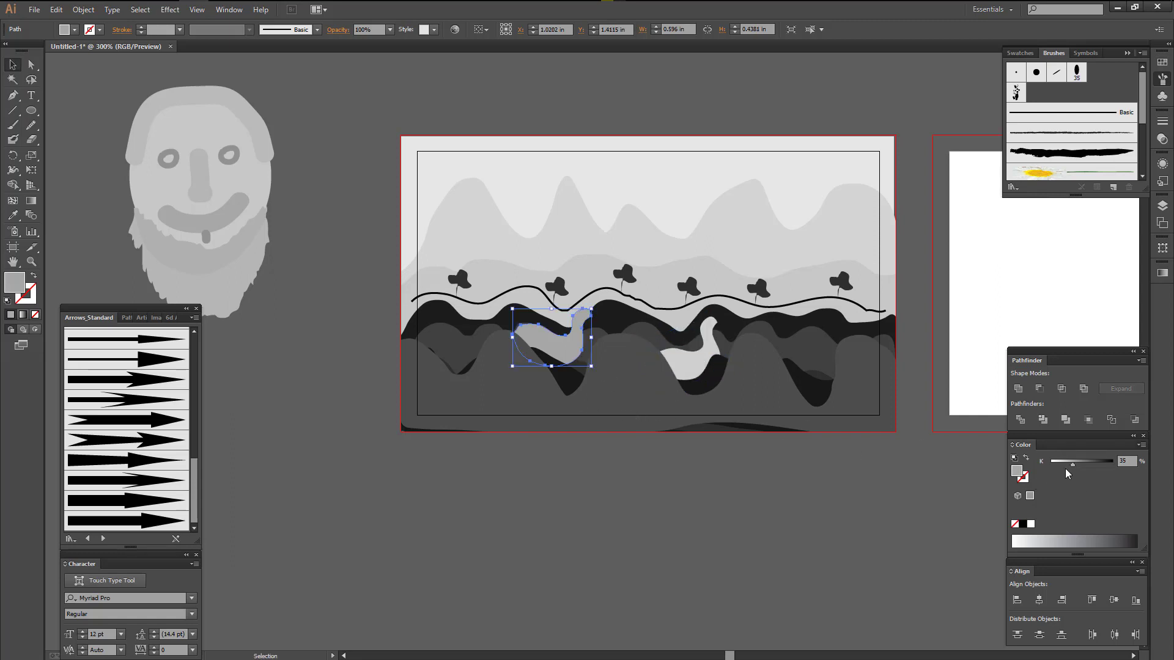
left_click_drag(1072, 464, 1063, 465)
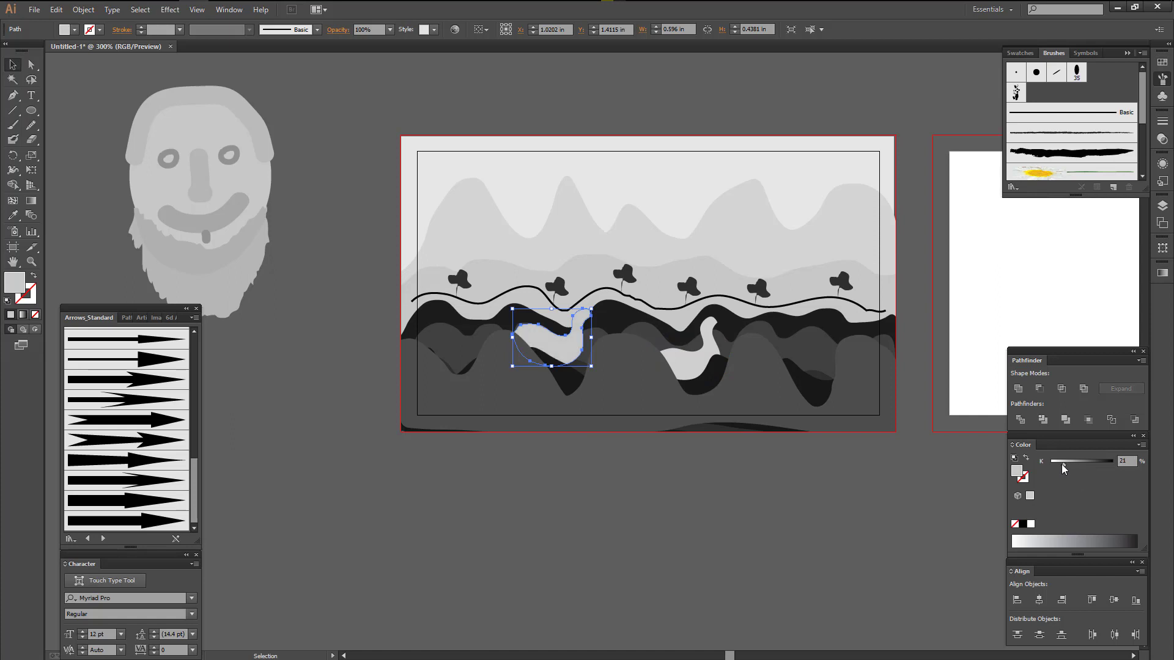
left_click(711, 344)
left_click_drag(716, 316, 702, 333)
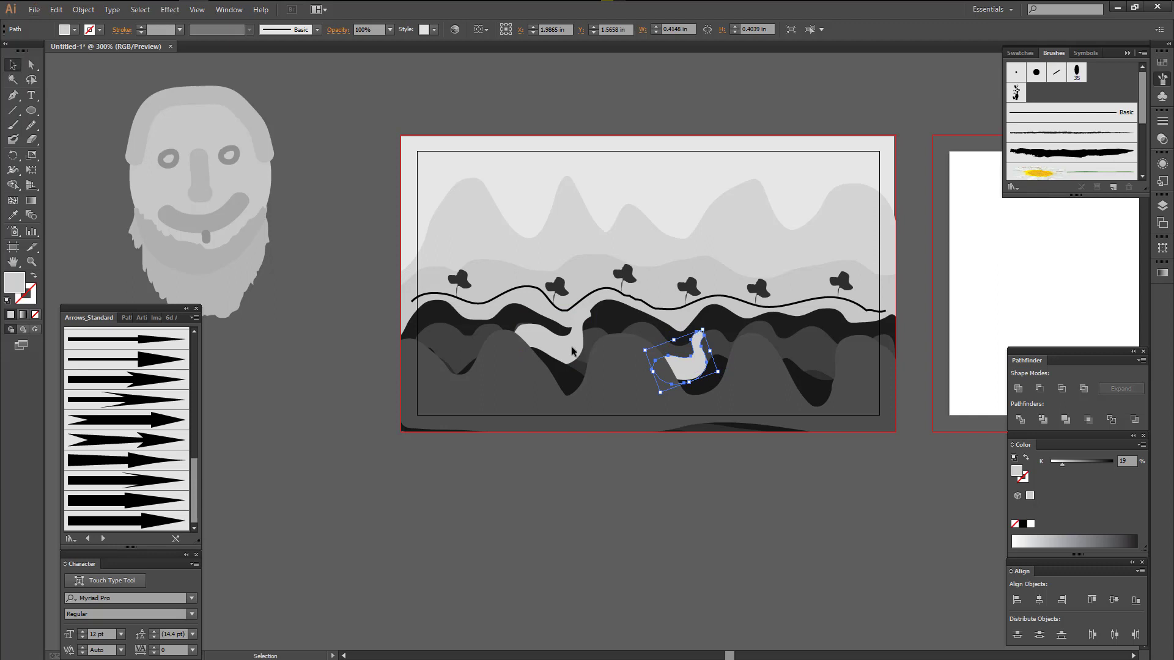
left_click_drag(576, 353, 812, 381)
- Cut the rectangle at both side edges with Scissors and move the top piece up
left_click(883, 495)
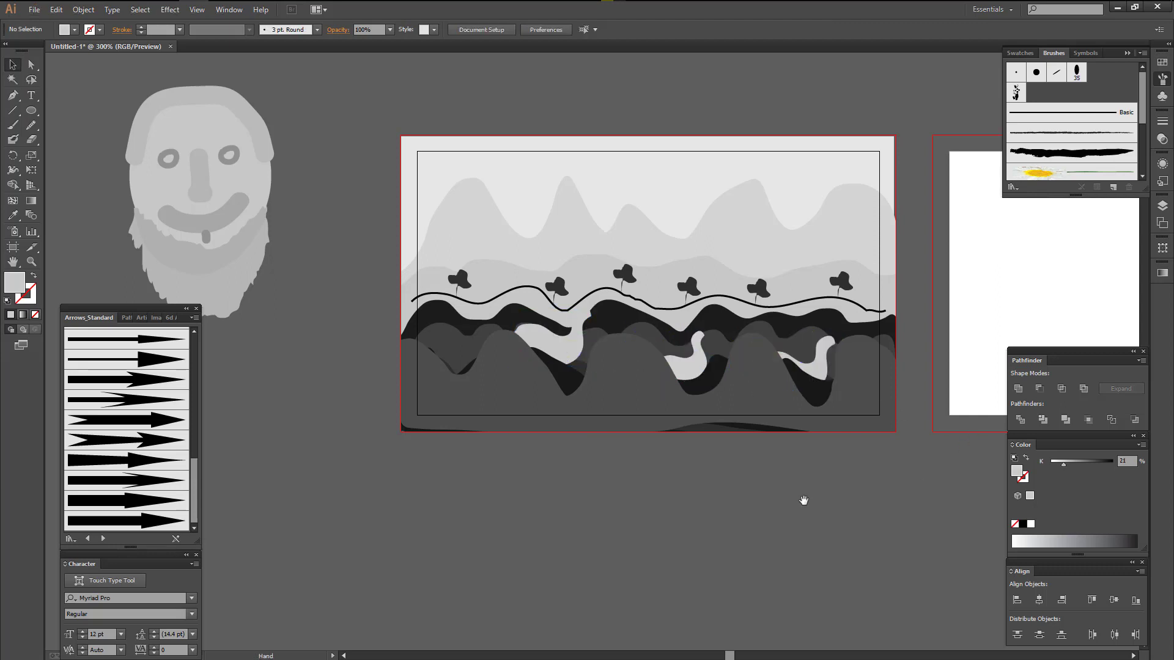
left_click_drag(803, 500, 829, 511)
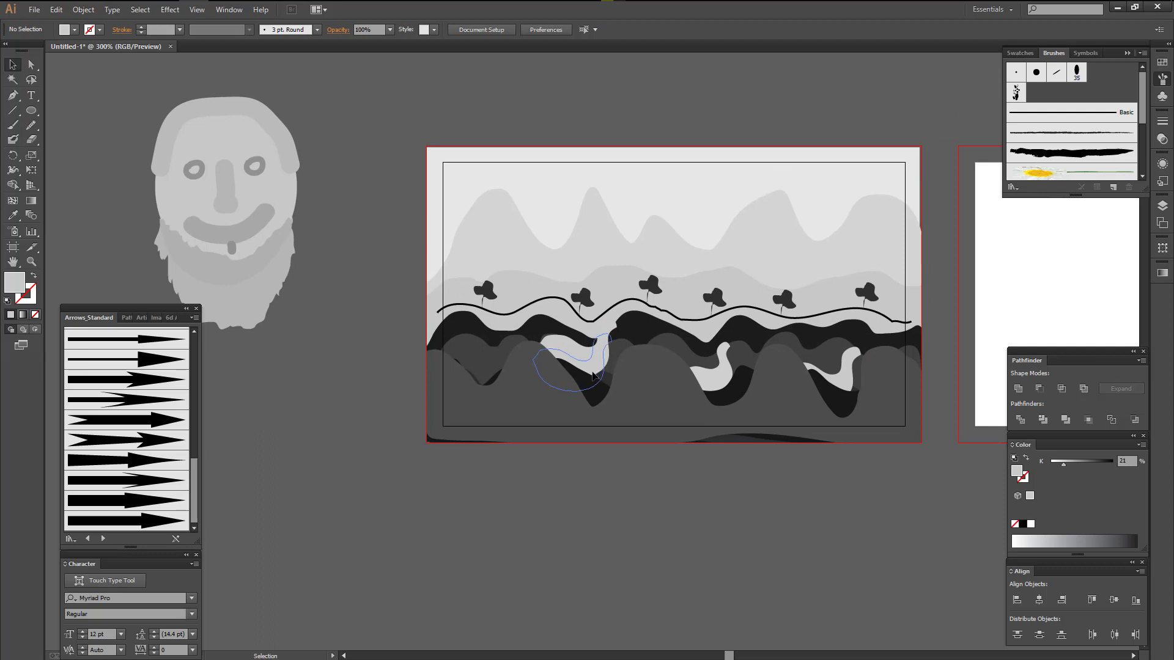
left_click(591, 375)
left_click(316, 401)
key("ctrl+z")
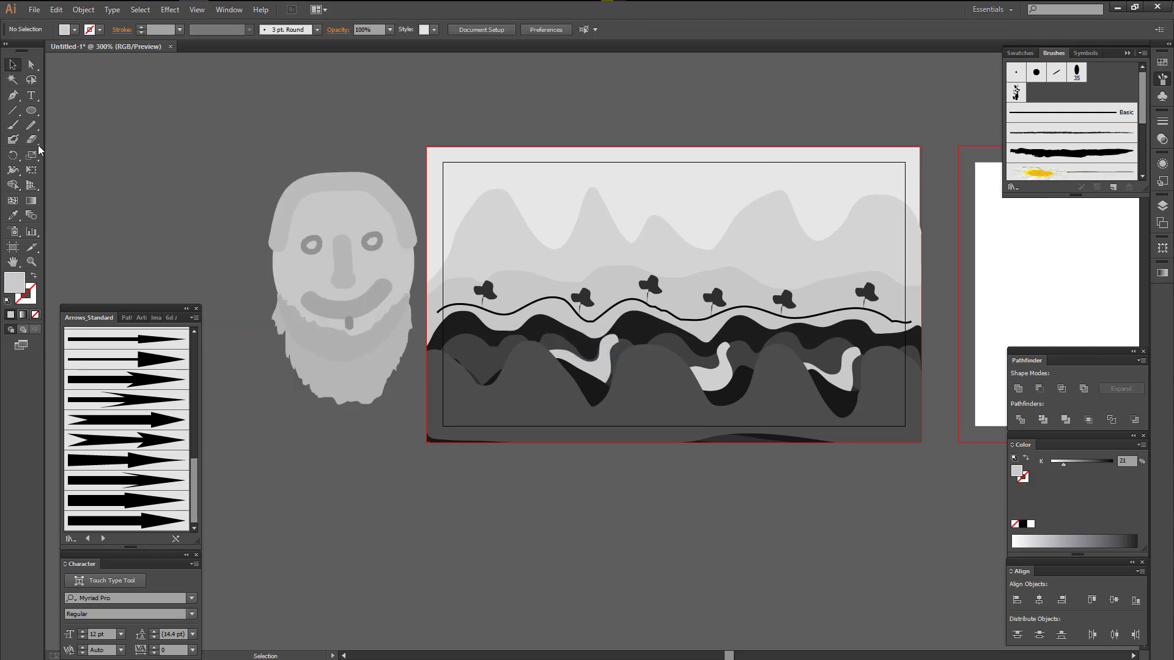
left_click(32, 141, "alt")
left_click(187, 158)
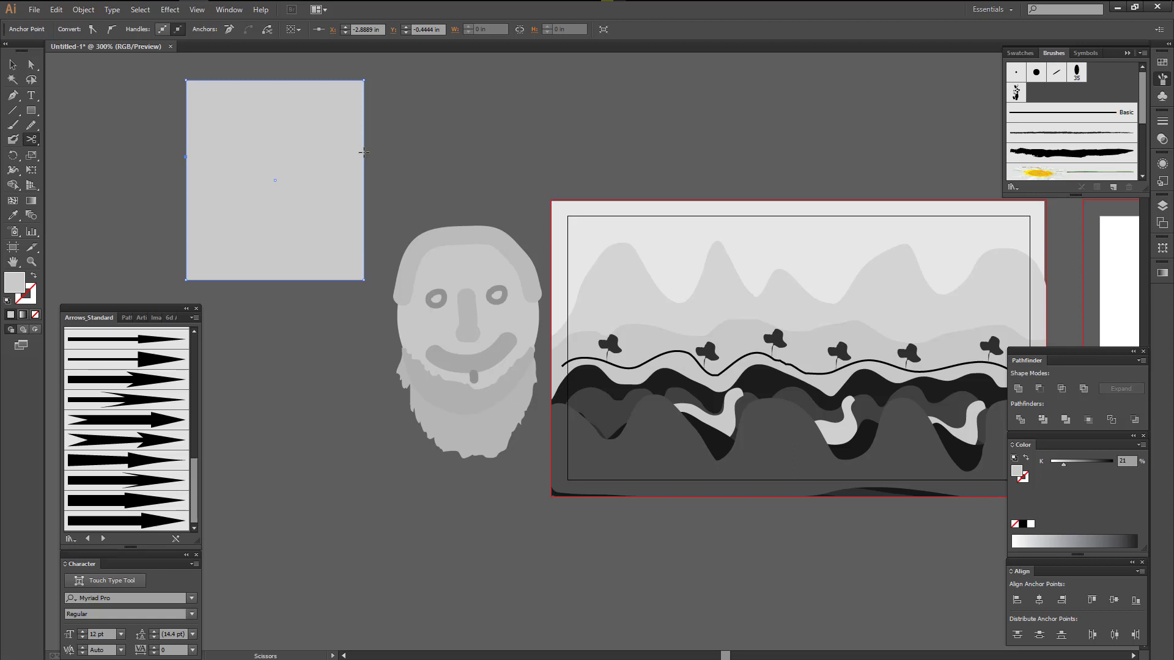
left_click(364, 152)
left_click(7, 61)
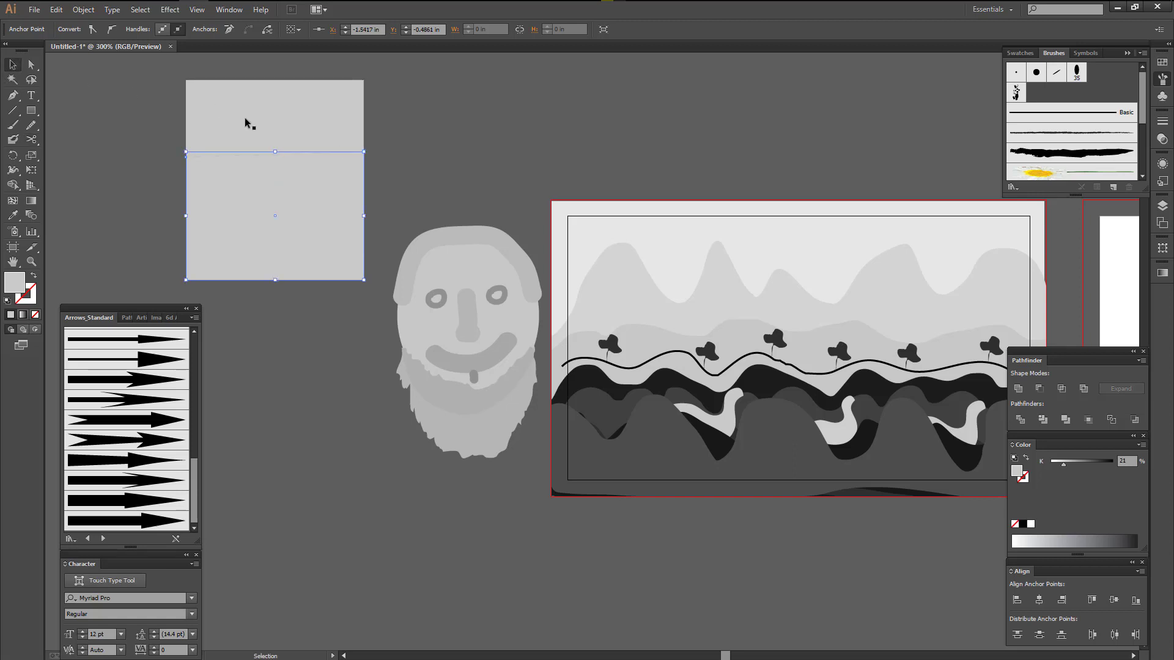
left_click_drag(245, 118, 246, 118)
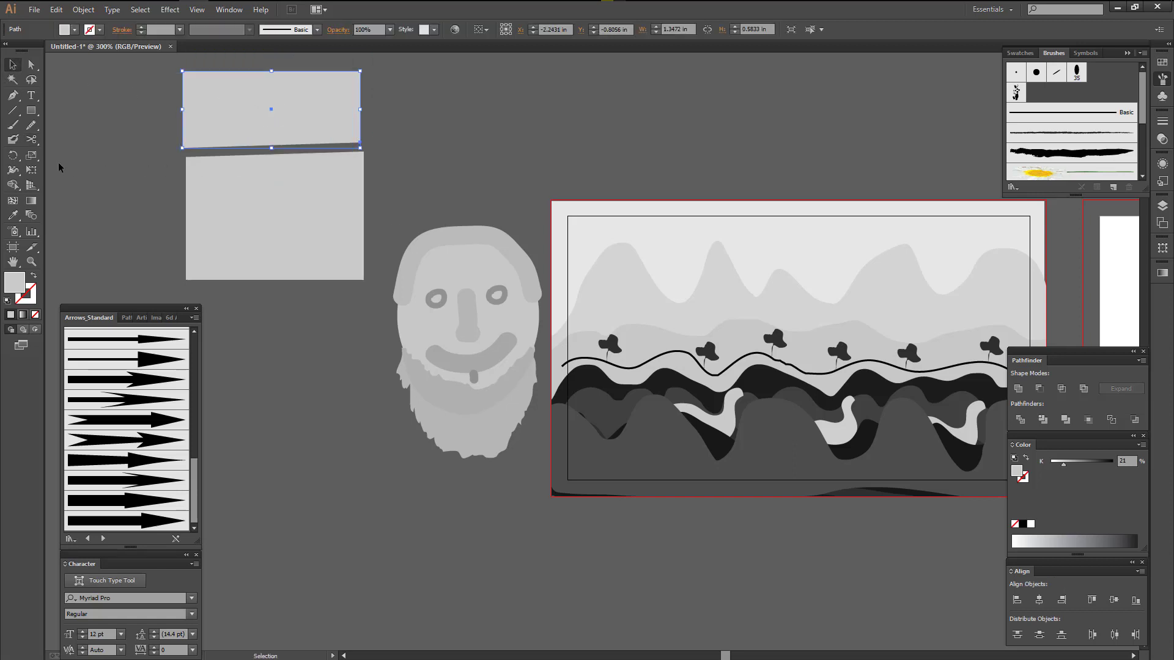
- Attempt another Scissors cut on the rectangle, dismiss the error, and select the top strip
left_click_drag(31, 139, 72, 154)
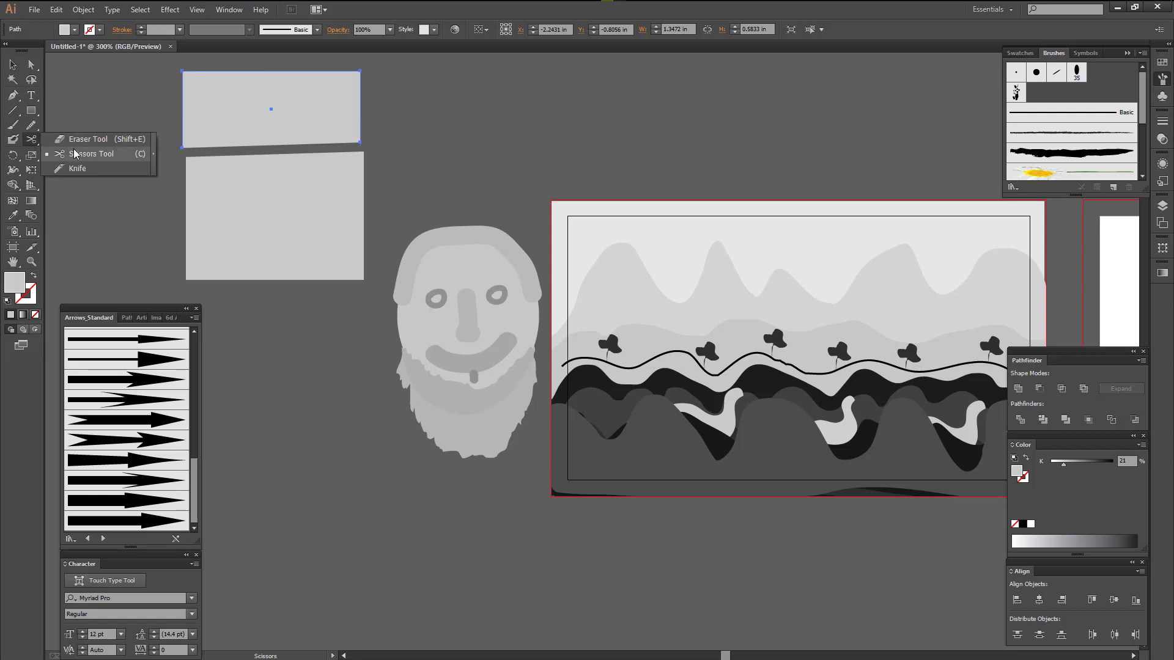
left_click(73, 154)
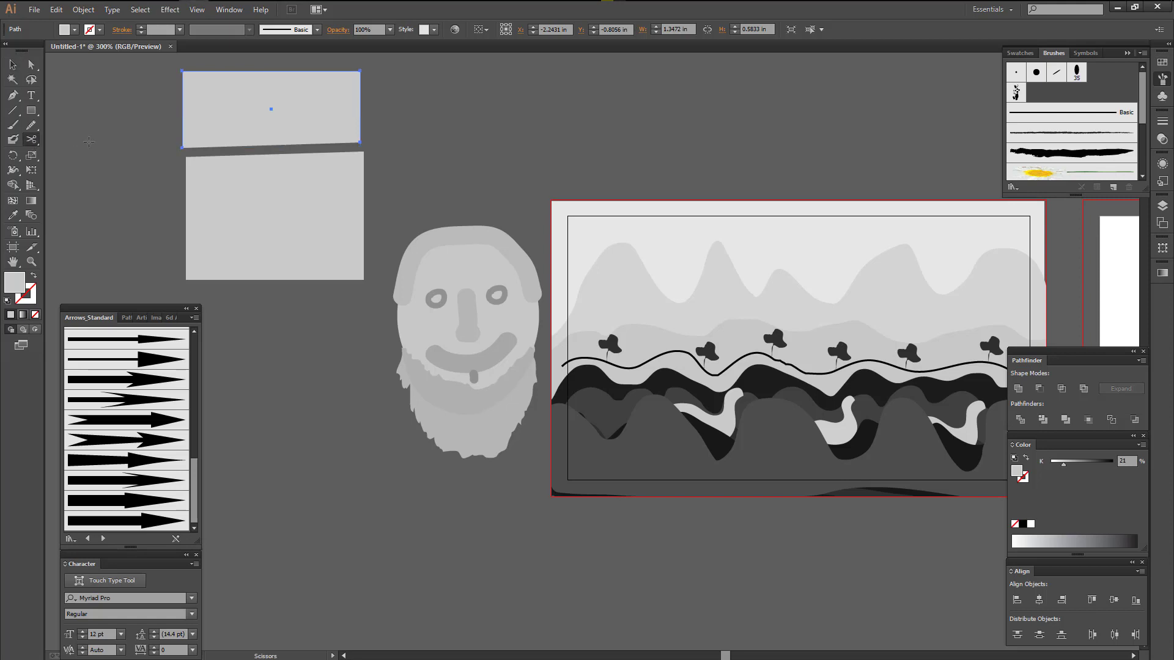
left_click(278, 227)
left_click(709, 353)
left_click(13, 64)
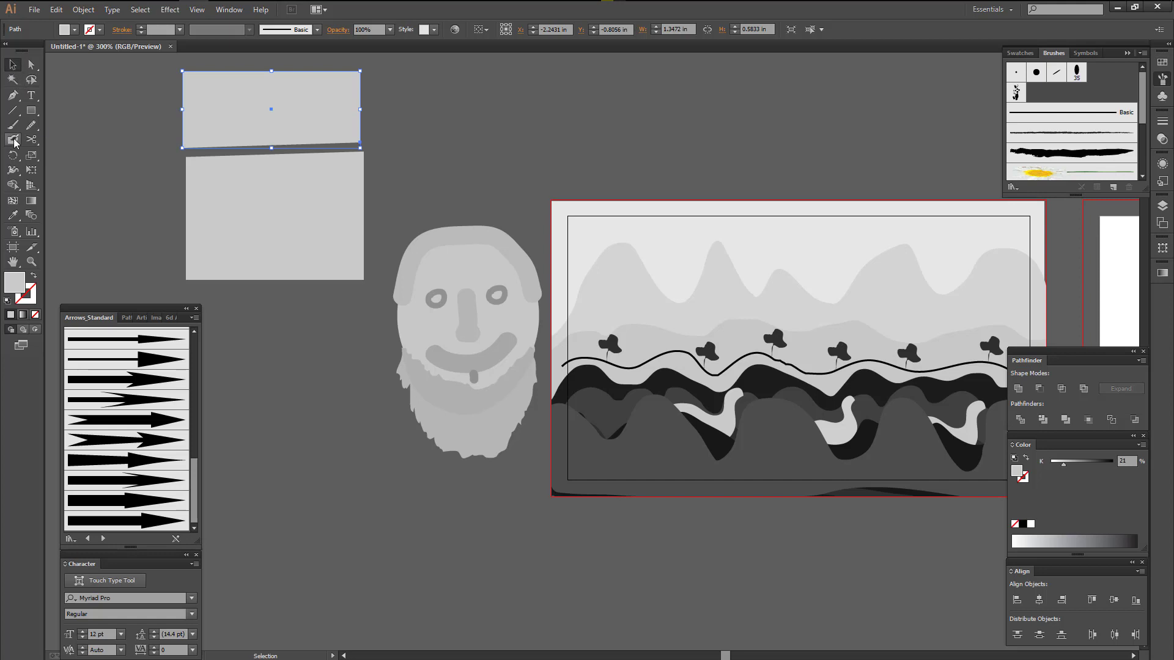
left_click(13, 95)
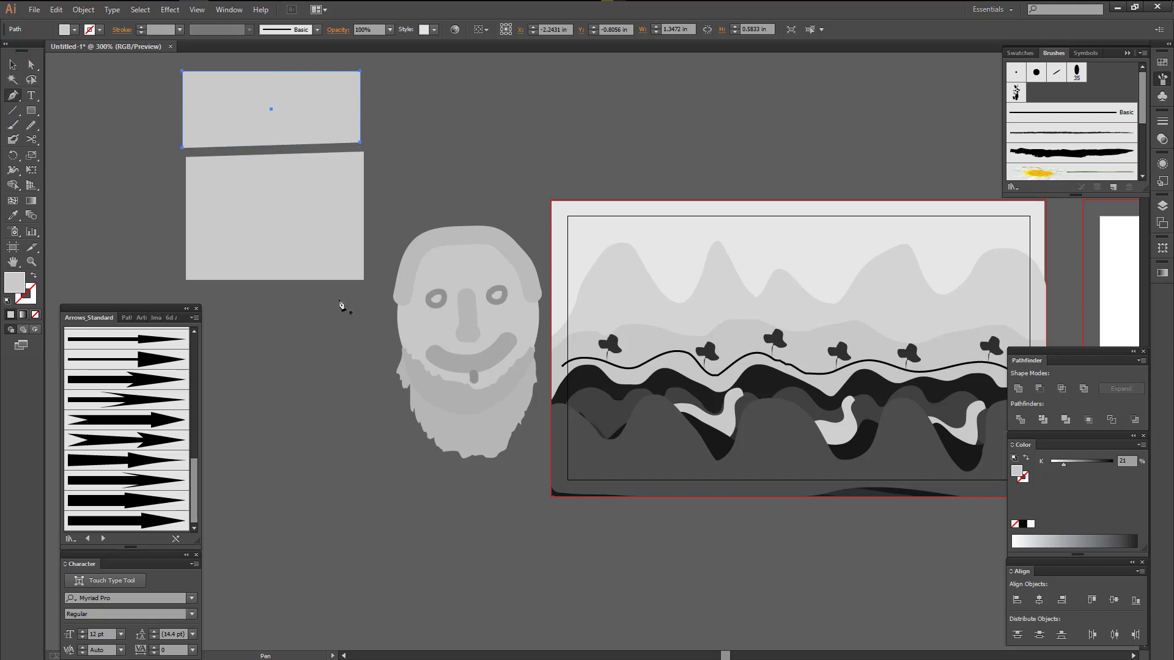
- Draw a closed curved heart path with the Pen and move it up and right
scroll(348, 374, "down", 3)
scroll(349, 374, "left", 2)
left_click(306, 369)
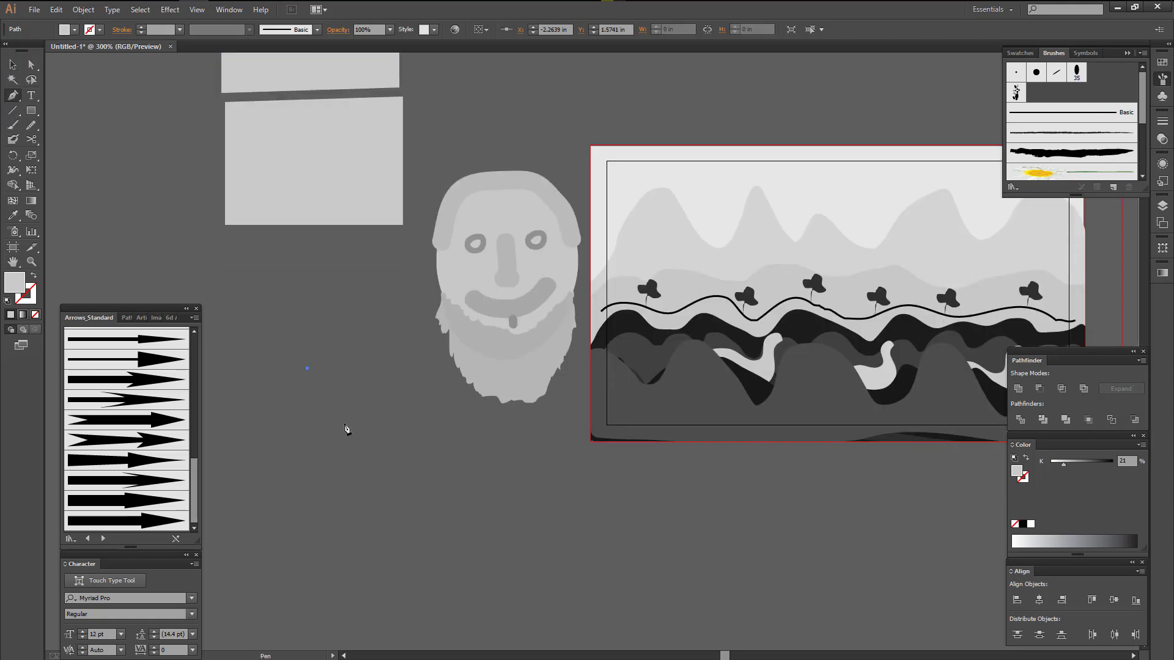
left_click_drag(307, 495, 435, 277)
scroll(435, 276, "down", 2)
scroll(435, 276, "down", 2)
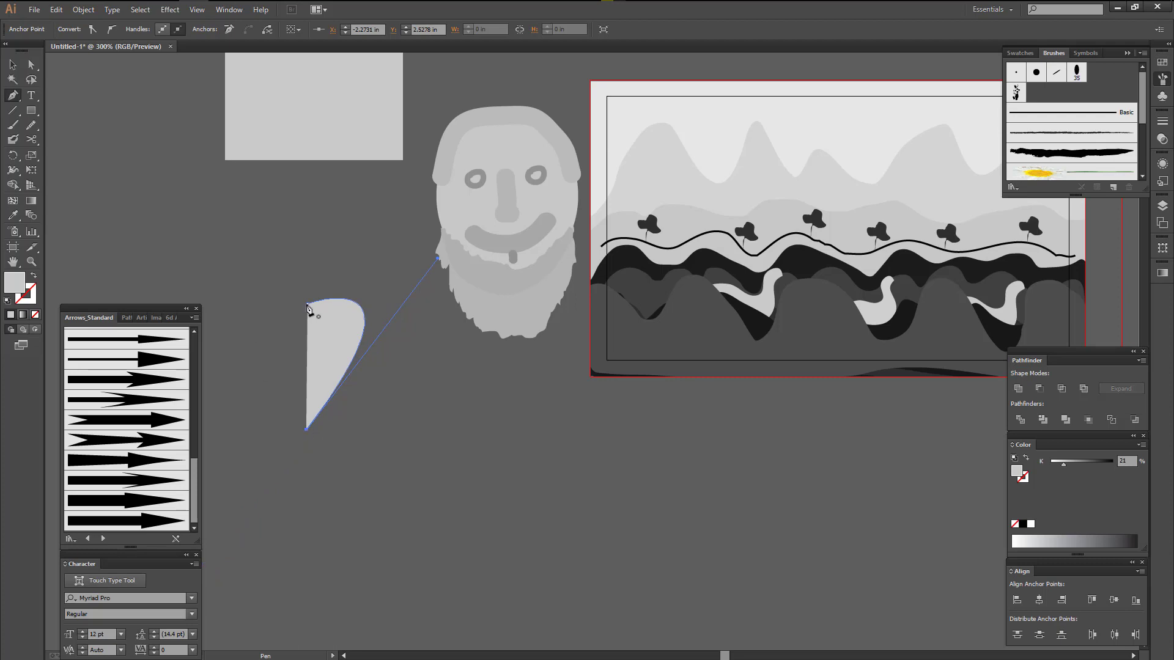
left_click_drag(307, 304, 435, 354)
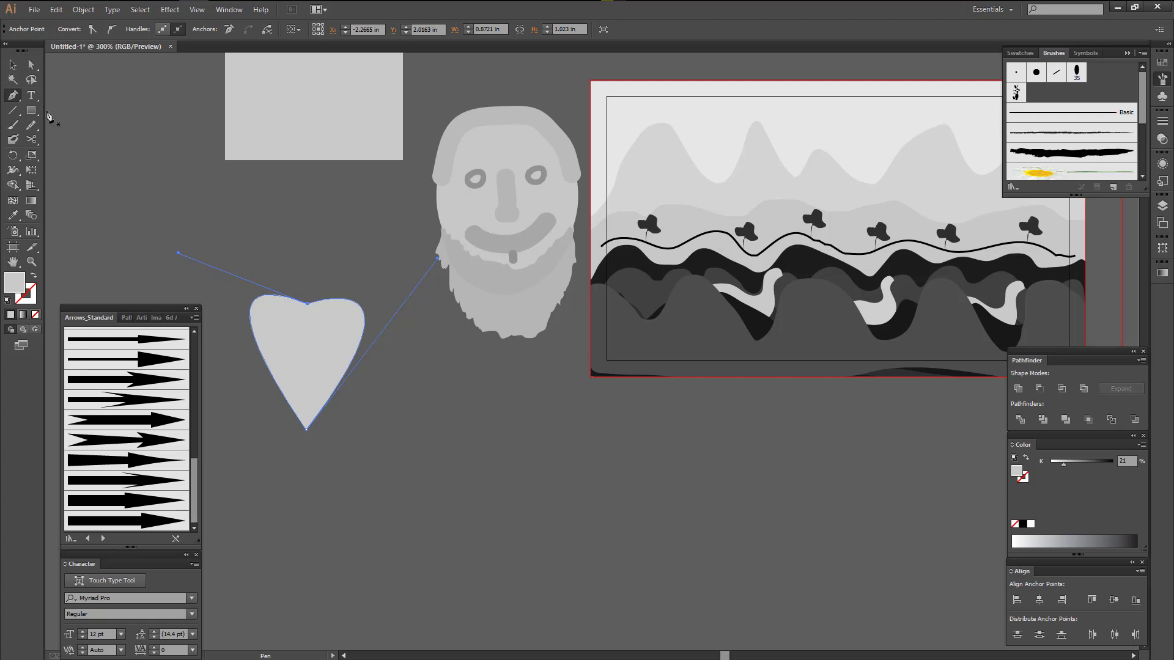
left_click(13, 66)
left_click(339, 218)
left_click_drag(317, 356, 331, 277)
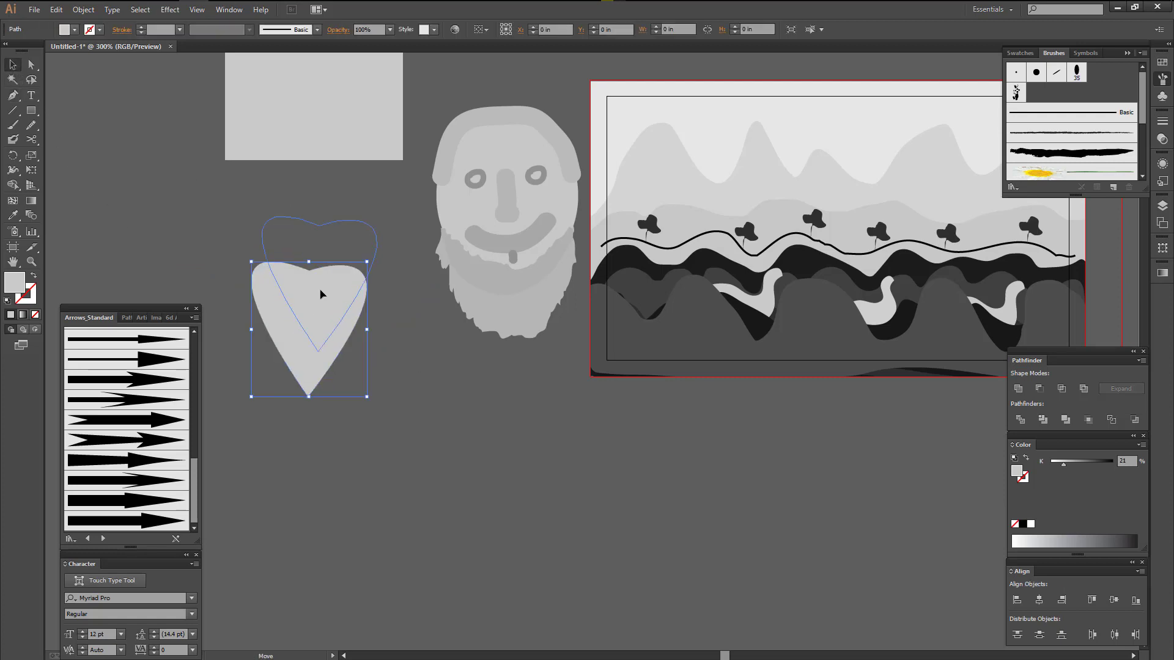
left_click(32, 140)
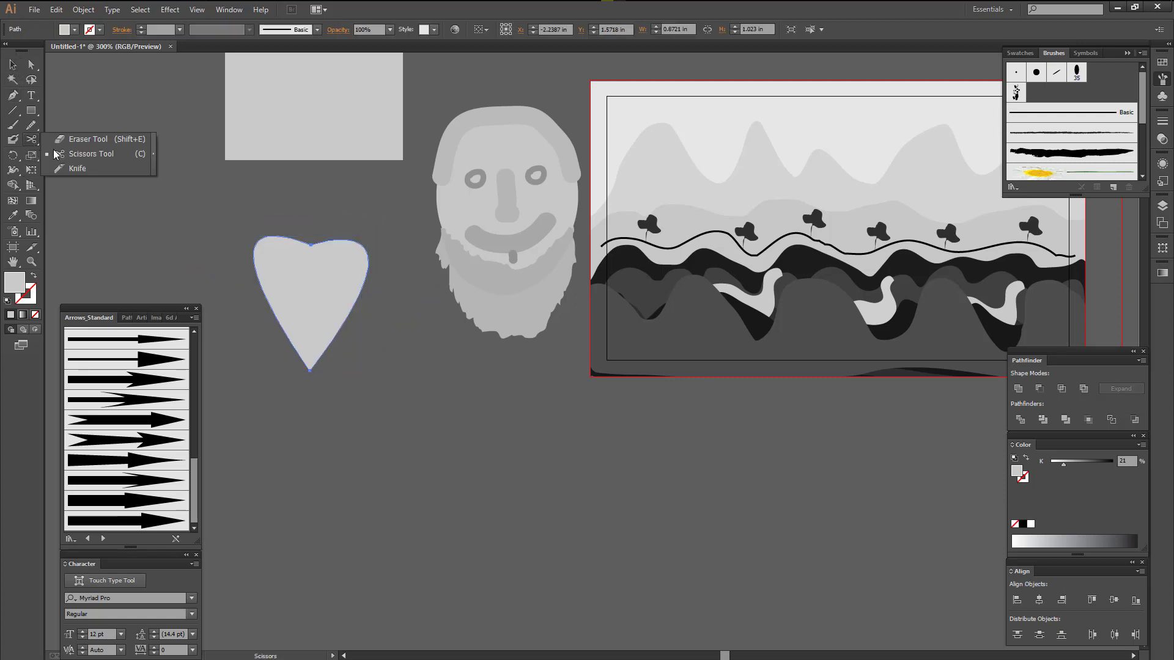
- Slice the heart with a zigzag Knife cut from its top down to its point
left_click(106, 172)
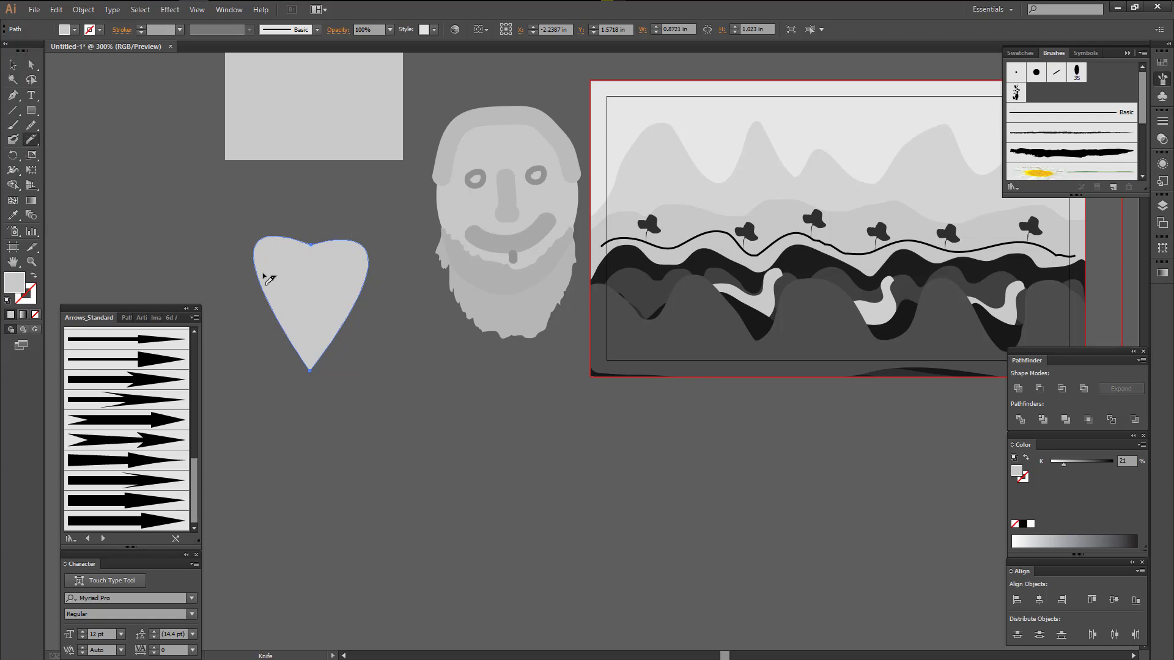
left_click_drag(313, 228, 303, 242)
mouse_move(299, 269)
left_mouse_down()
mouse_move(320, 309)
mouse_move(296, 379)
left_mouse_up()
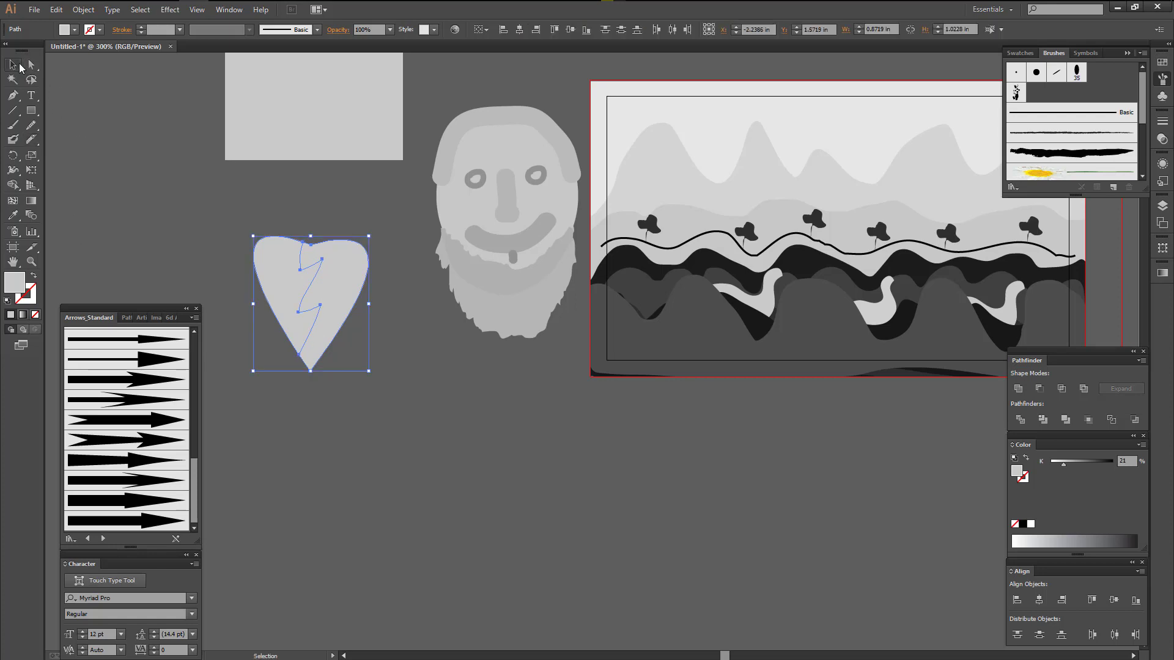
- Move the right half of the heart rightward and the left half leftward so they separate
left_click(12, 64)
left_click(365, 329)
left_click(349, 287)
left_click_drag(349, 287, 363, 287)
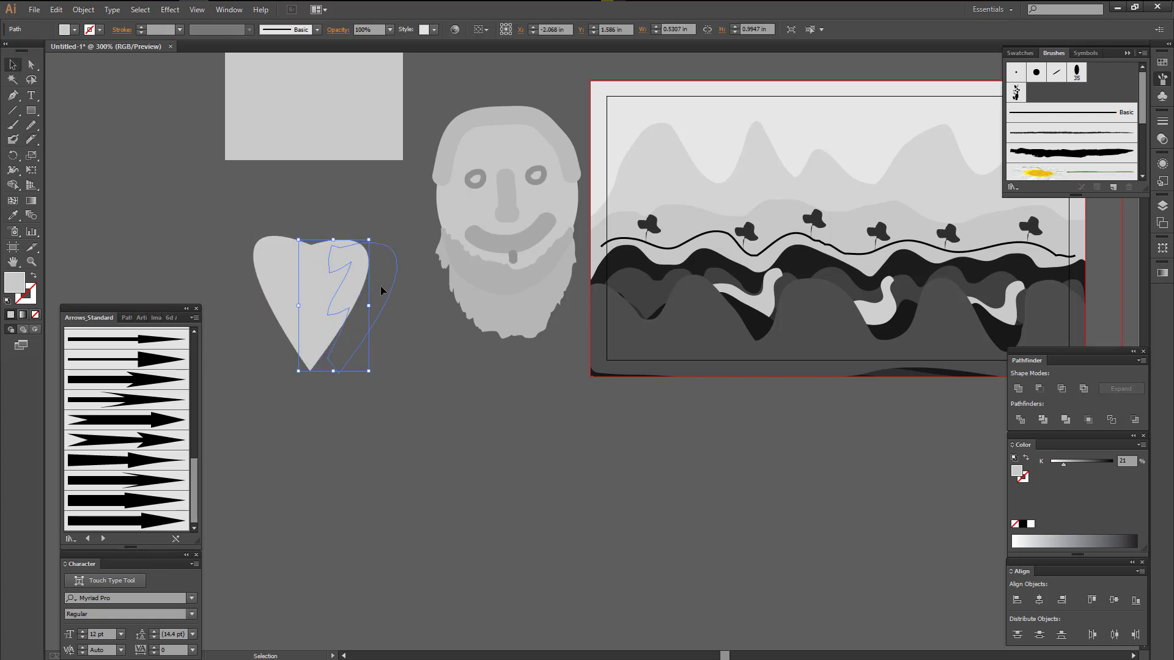
left_click_drag(275, 276, 260, 275)
left_click(417, 424)
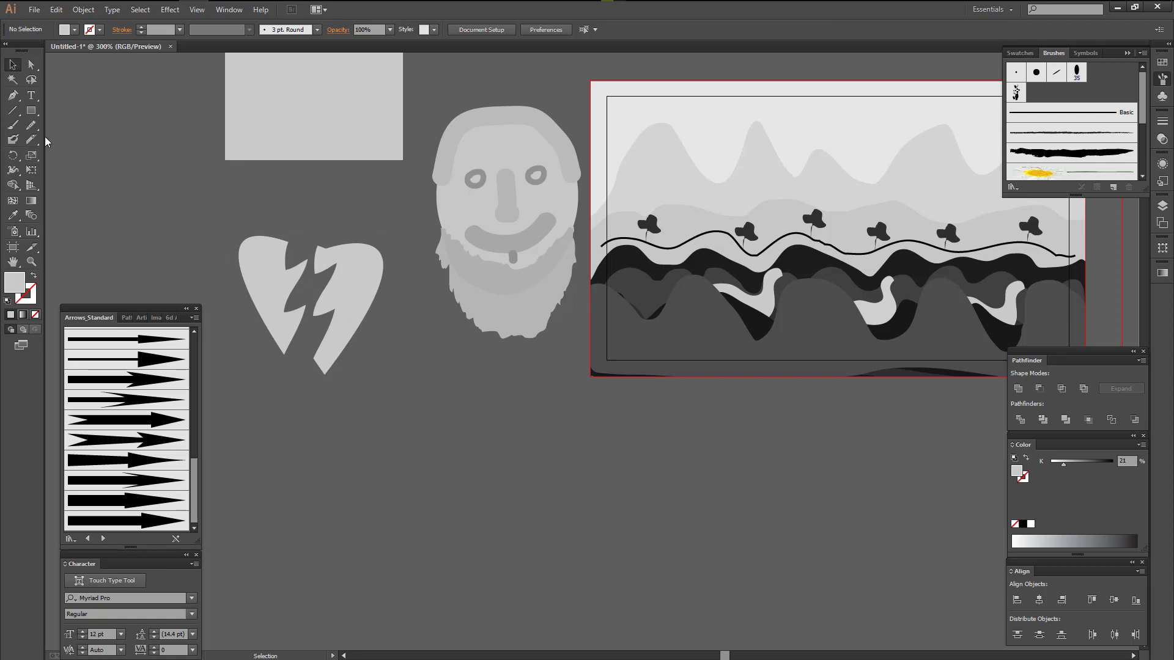
left_click_drag(34, 146, 100, 157)
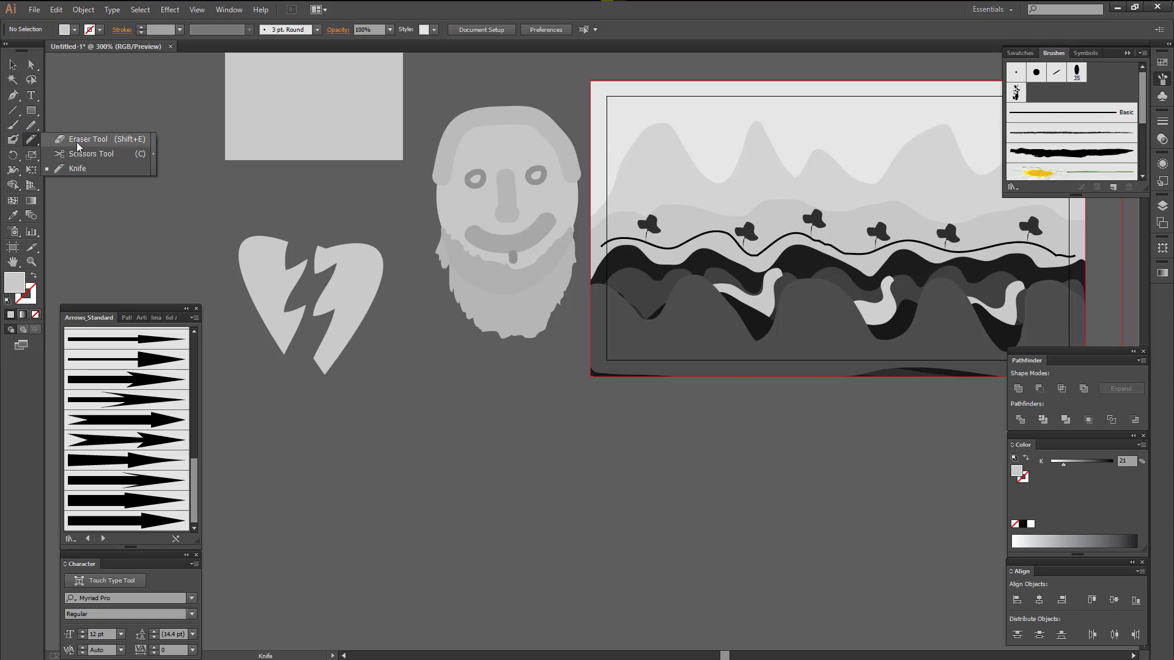